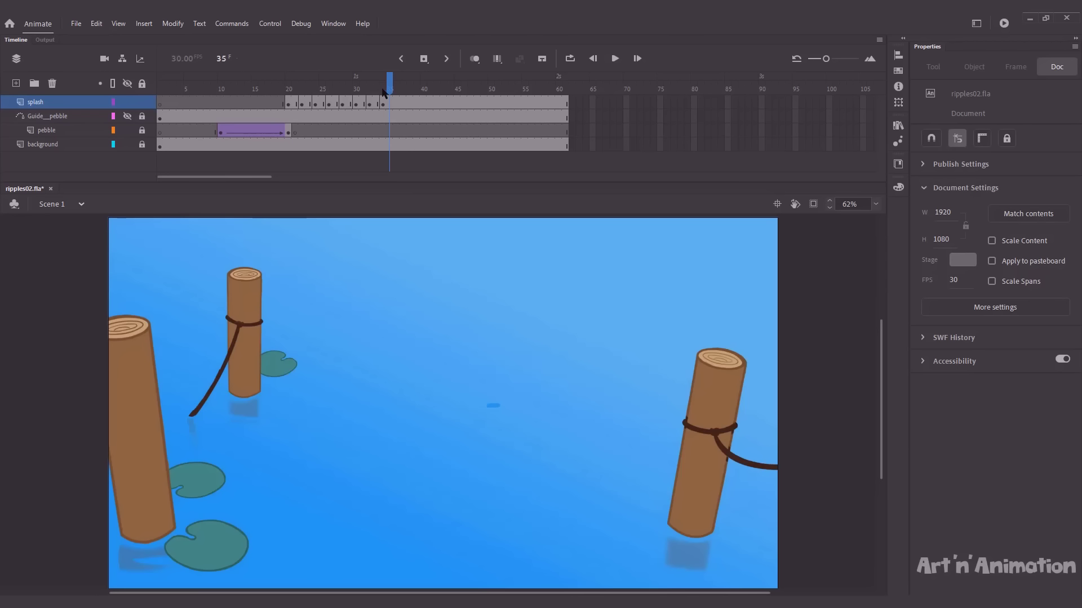
# - Go to frame 20 and add a new layer named "ripples" directly above the background layer
pyautogui.moveTo(389, 88); pyautogui.dragTo(289, 105)
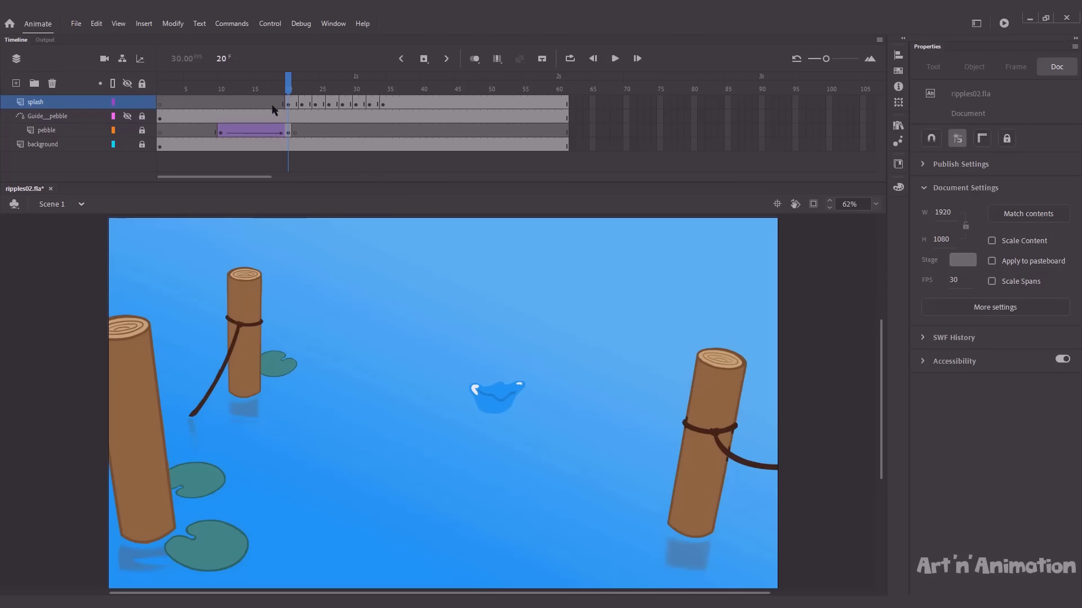
pyautogui.click(84, 144)
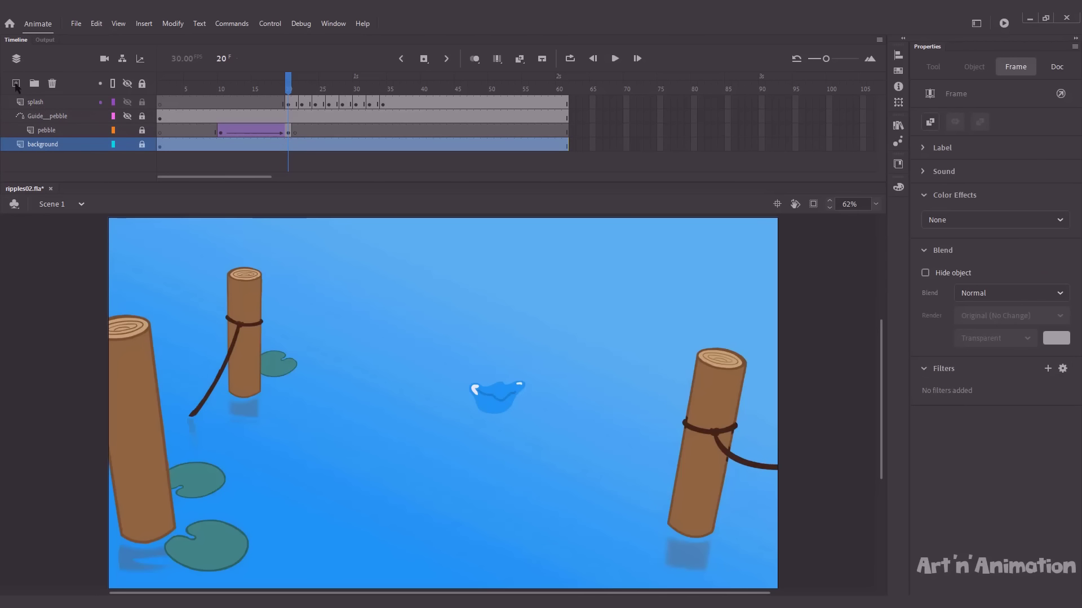
pyautogui.click(15, 82)
pyautogui.doubleClick(38, 145)
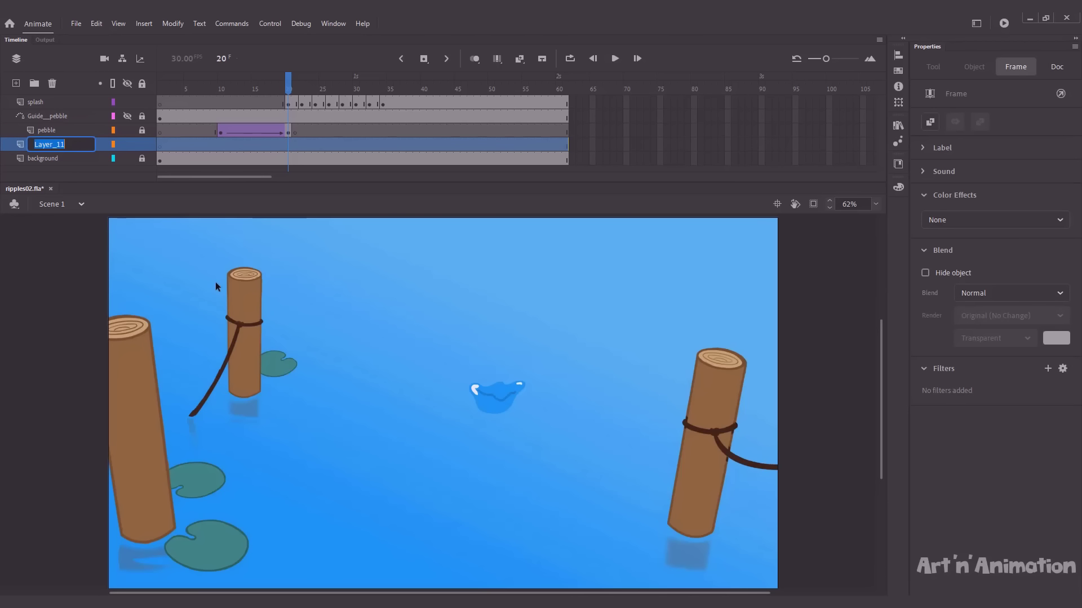
pyautogui.write('ripples')
pyautogui.press('Return')
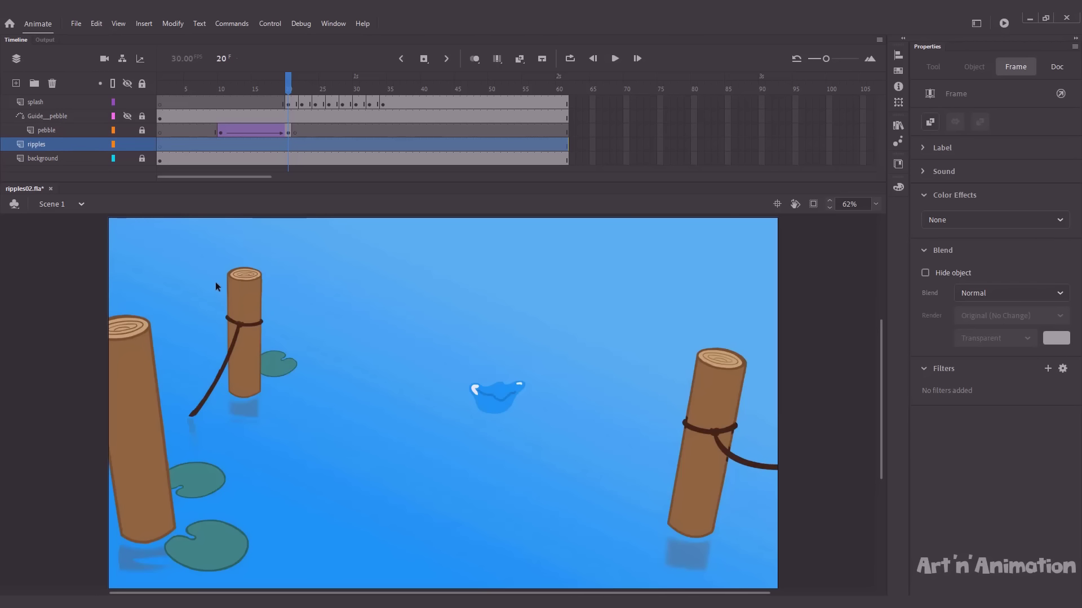
# - Insert a blank keyframe at frame 20 of the ripples layer and lock the splash layer
pyautogui.click(288, 145)
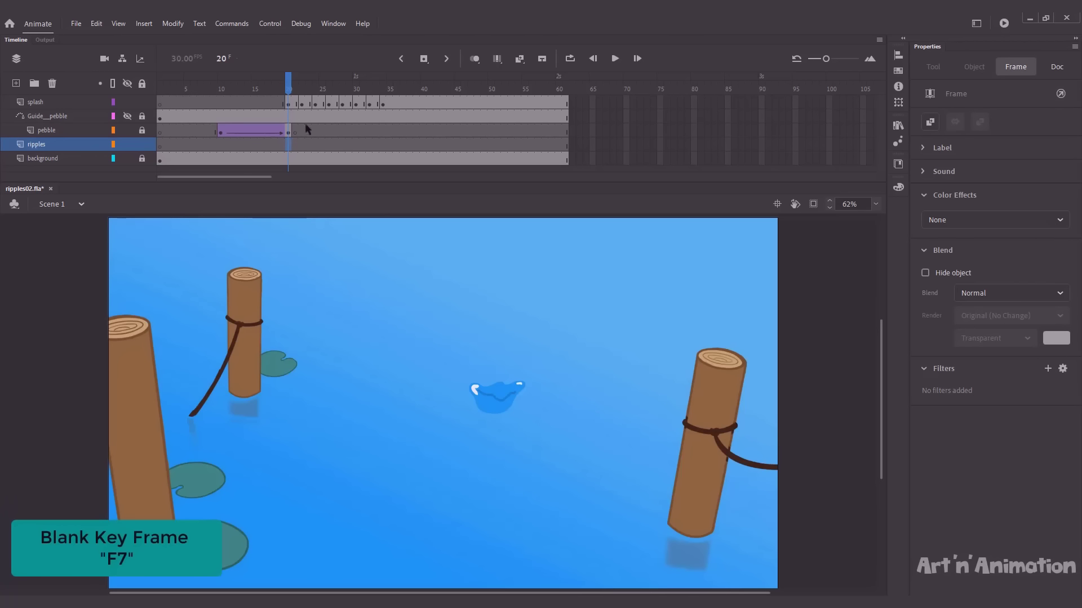
pyautogui.press('o')
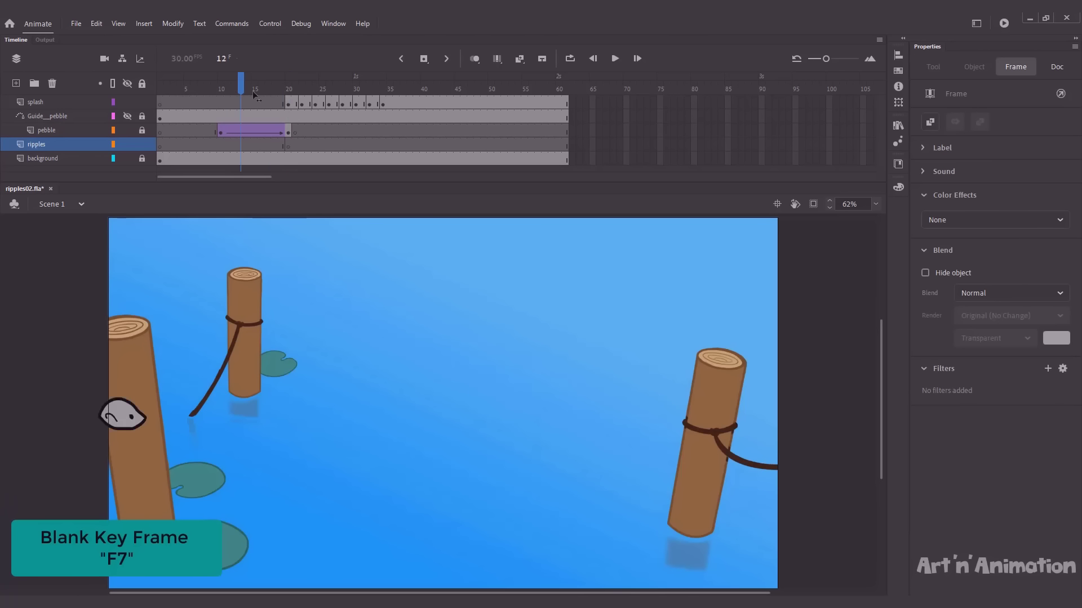
pyautogui.press('v')
pyautogui.click(142, 102)
# - Draw an oval about 313 by 140 px around the splash and delete its fill, leaving only the outline
pyautogui.press('o')
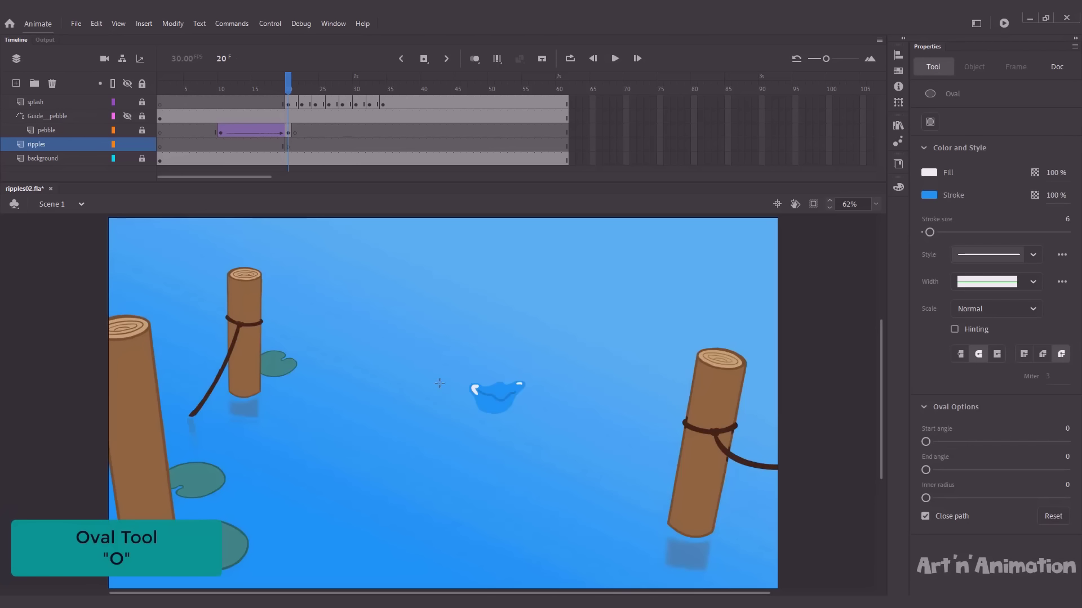
pyautogui.moveTo(440, 383); pyautogui.dragTo(548, 432)
pyautogui.press('v')
pyautogui.click(532, 418)
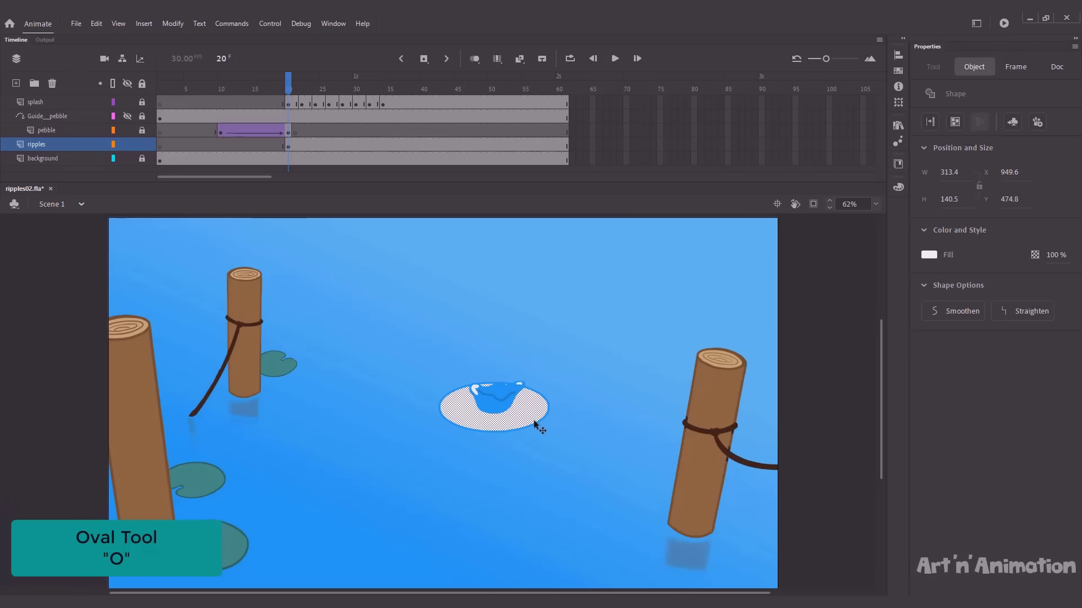
pyautogui.press('Delete')
# - Set the stroke size of the oval outline around the splash to 7
pyautogui.click(536, 427)
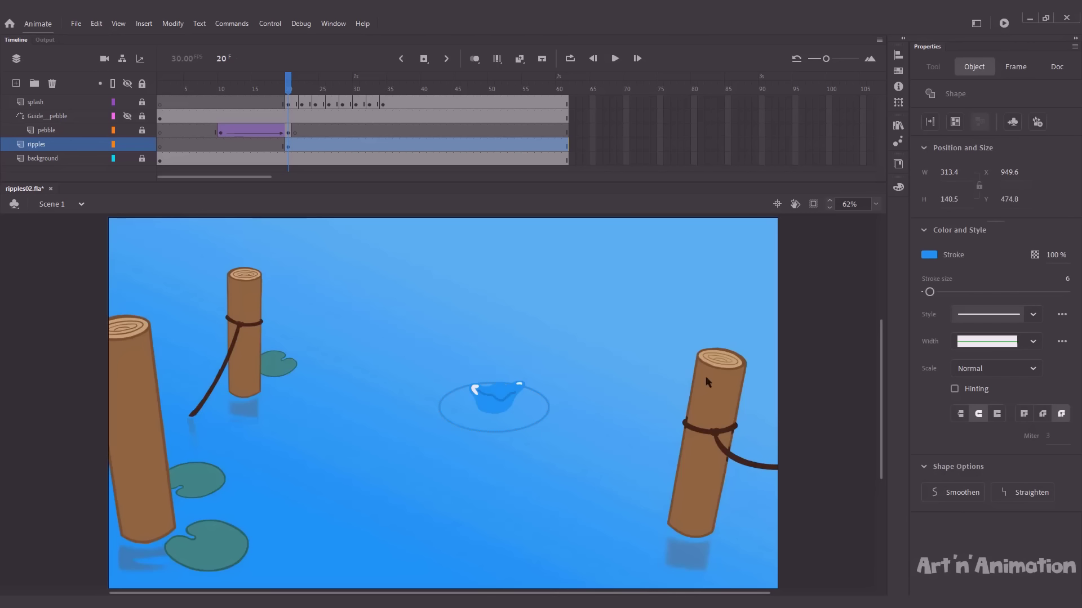
pyautogui.click(1067, 279)
pyautogui.write('0')
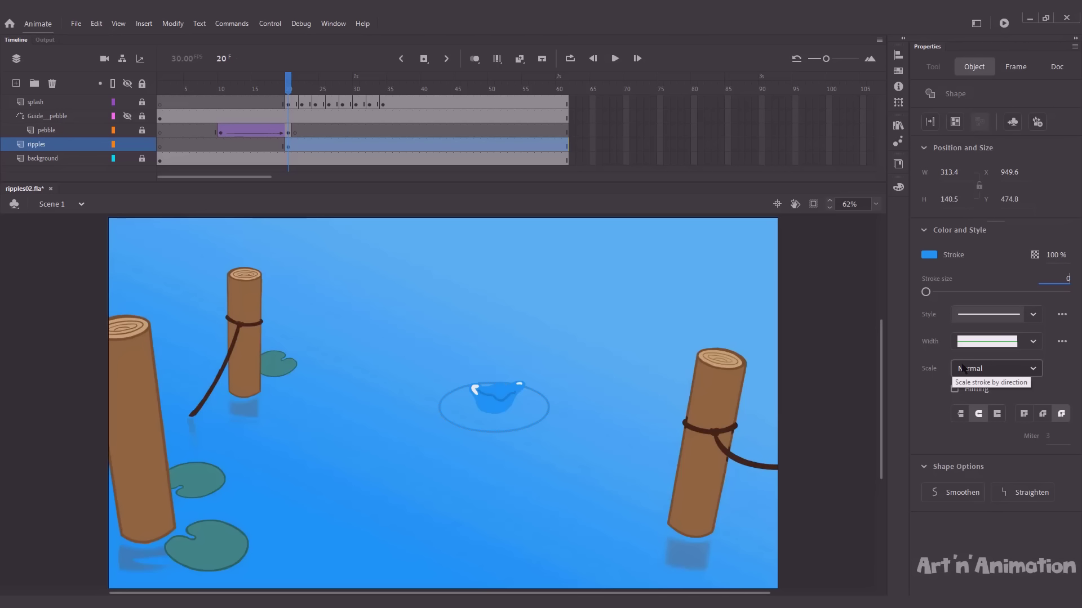
pyautogui.write('7')
pyautogui.press('Return')
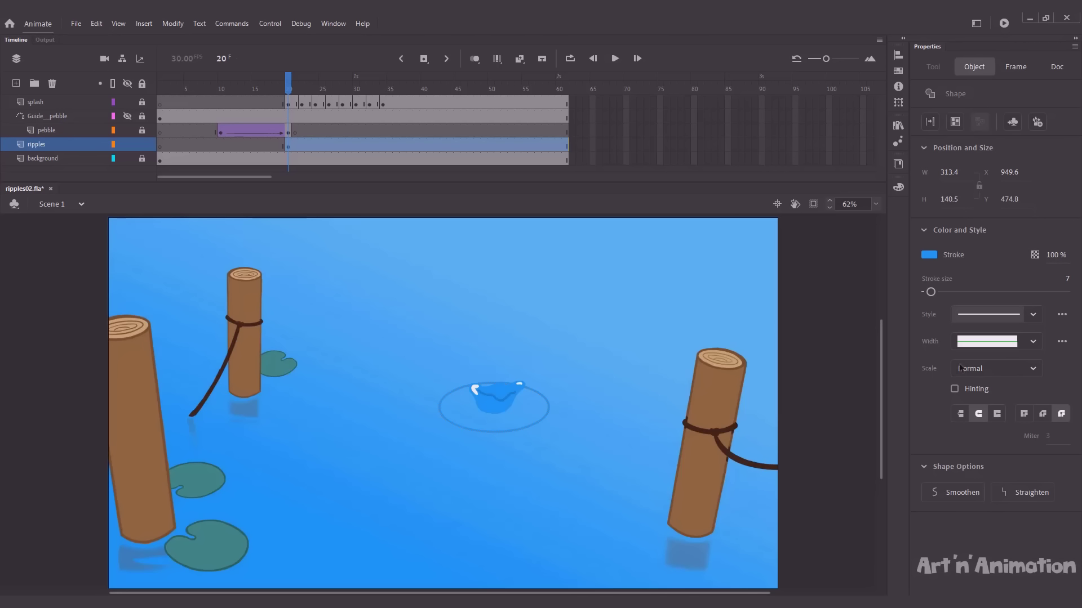
pyautogui.click(615, 393)
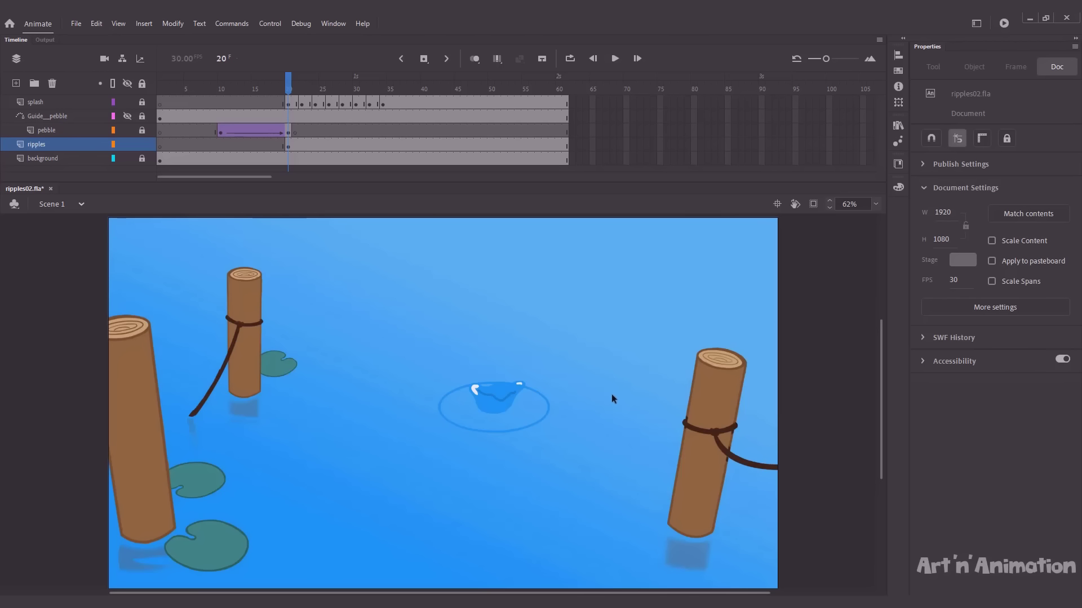
# - Scale the oval ring down to 40% with Scale and Rotate
pyautogui.click(546, 415)
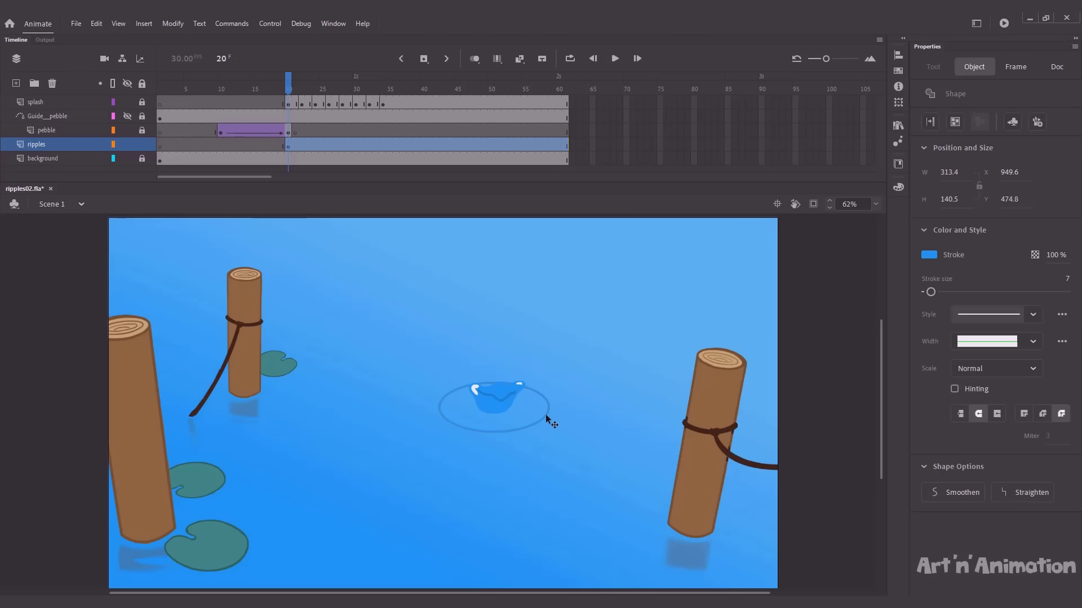
pyautogui.hotkey('ctrl', 'alt', 's')
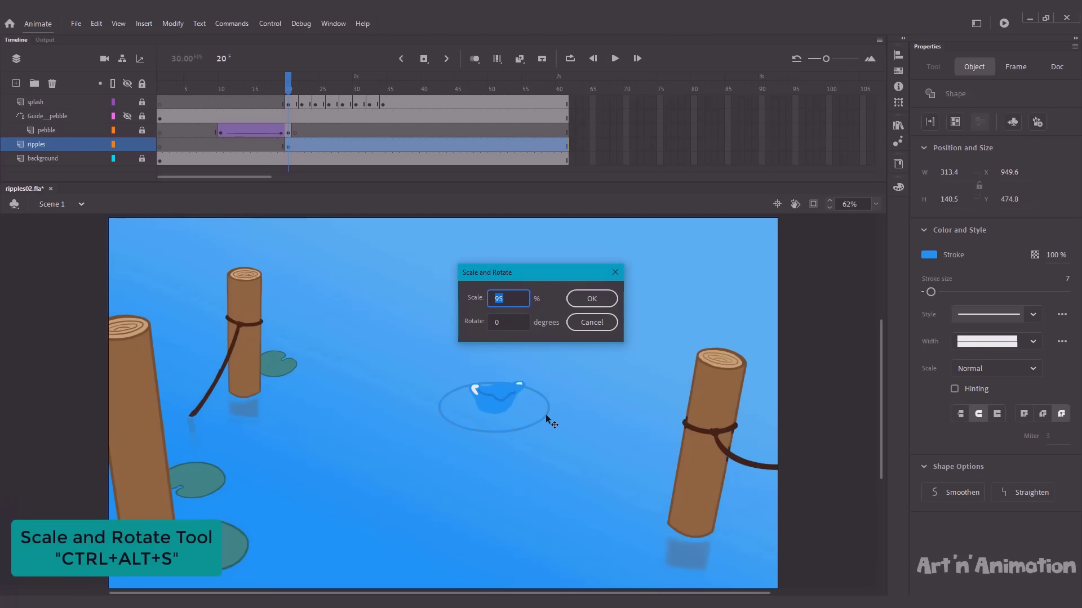
pyautogui.write('40')
pyautogui.press('Return')
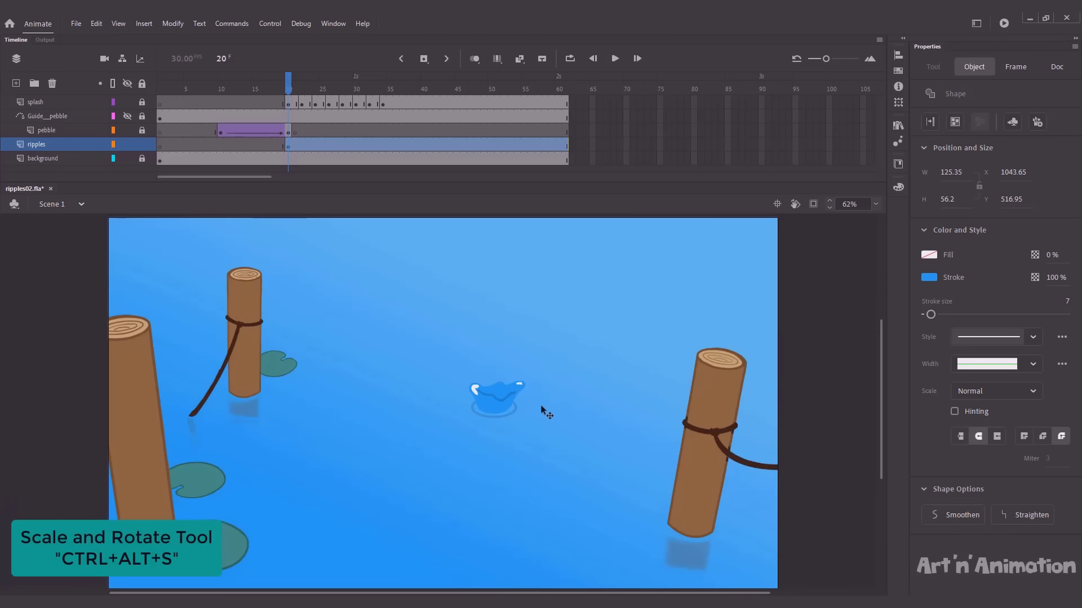
pyautogui.click(539, 403)
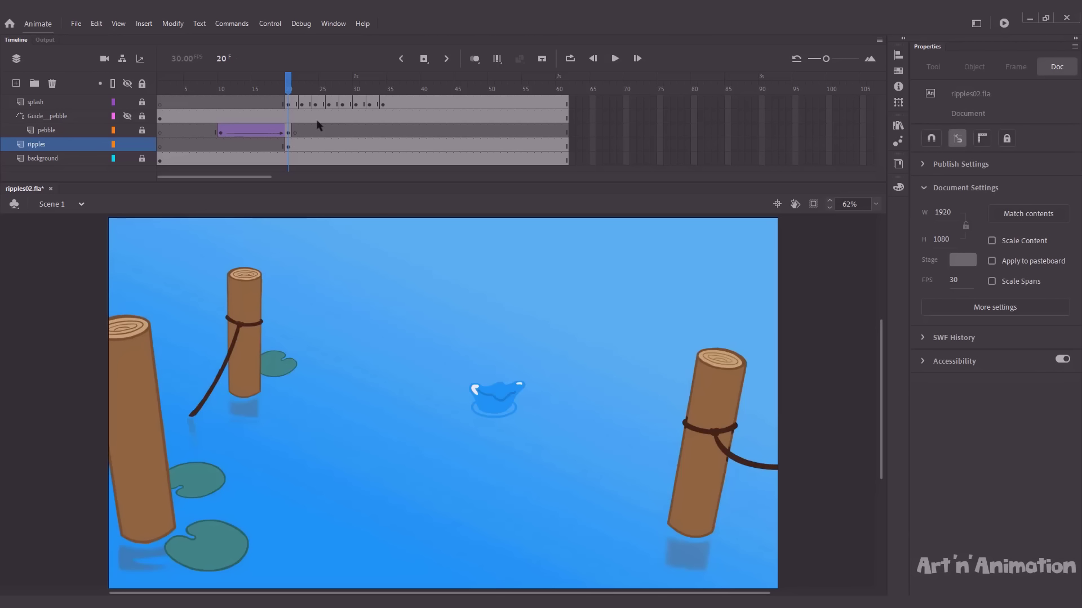
# - Insert a keyframe at frame 40 of the ripples layer and enlarge the ring until it nearly reaches the far-side post
pyautogui.moveTo(291, 90); pyautogui.dragTo(417, 93)
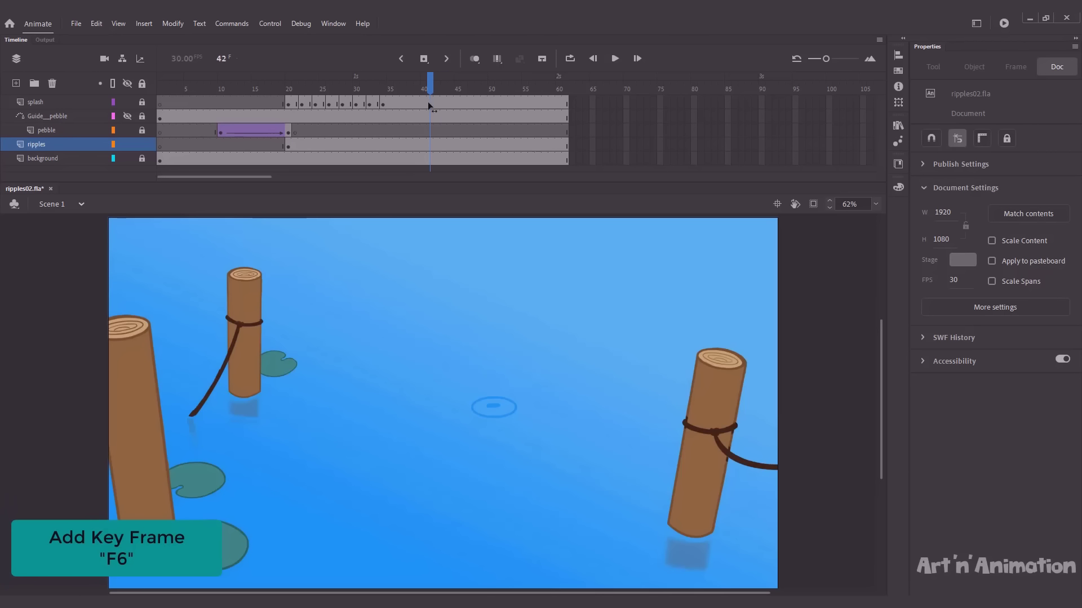
pyautogui.click(423, 146)
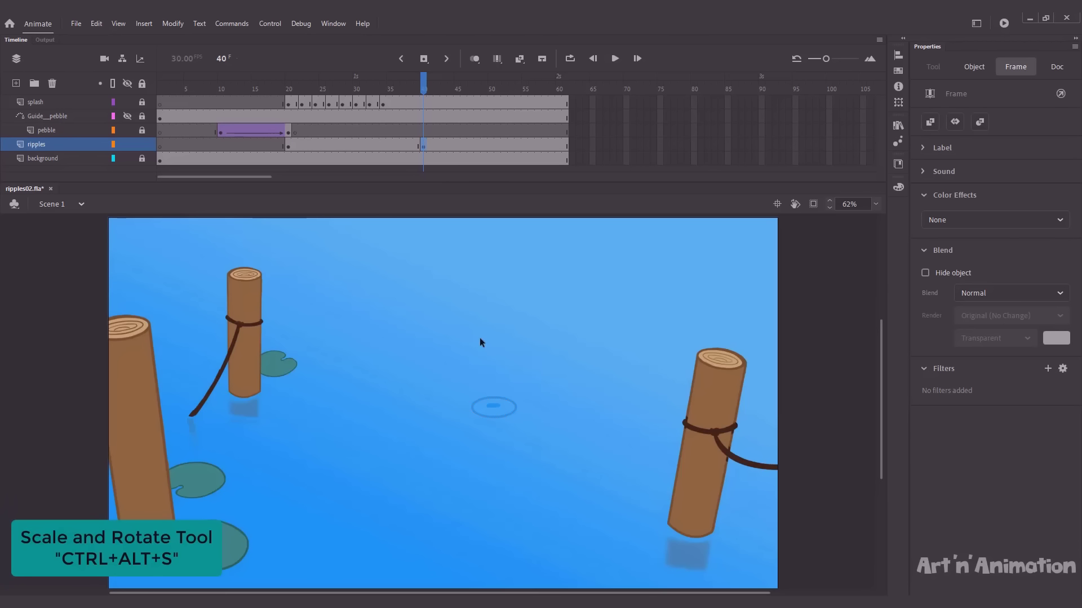
pyautogui.hotkey('ctrl', 'alt', 's')
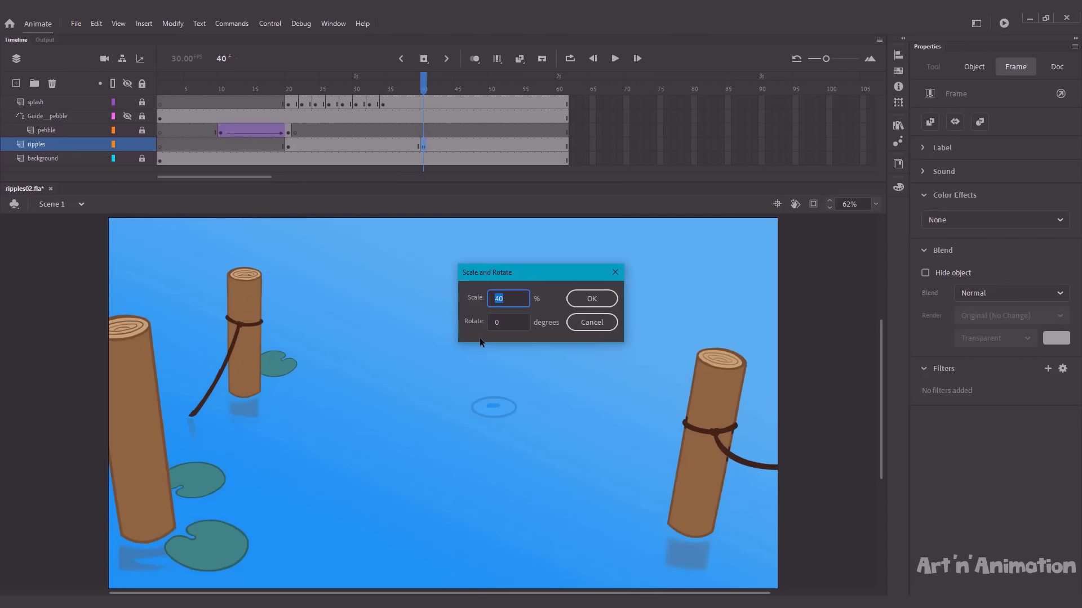
pyautogui.write('200')
pyautogui.press('Return')
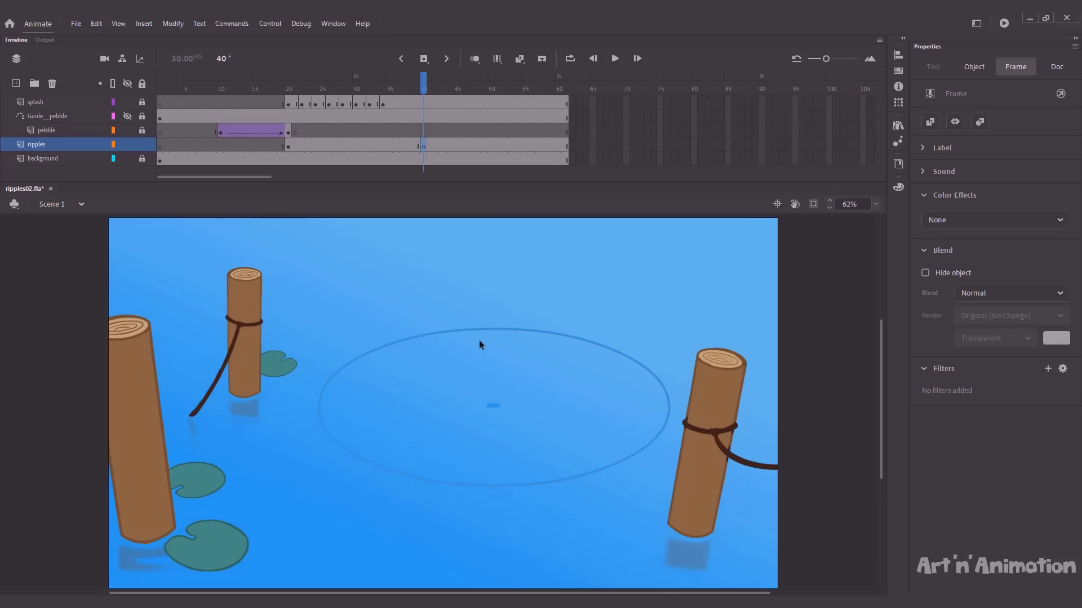
pyautogui.click(417, 218)
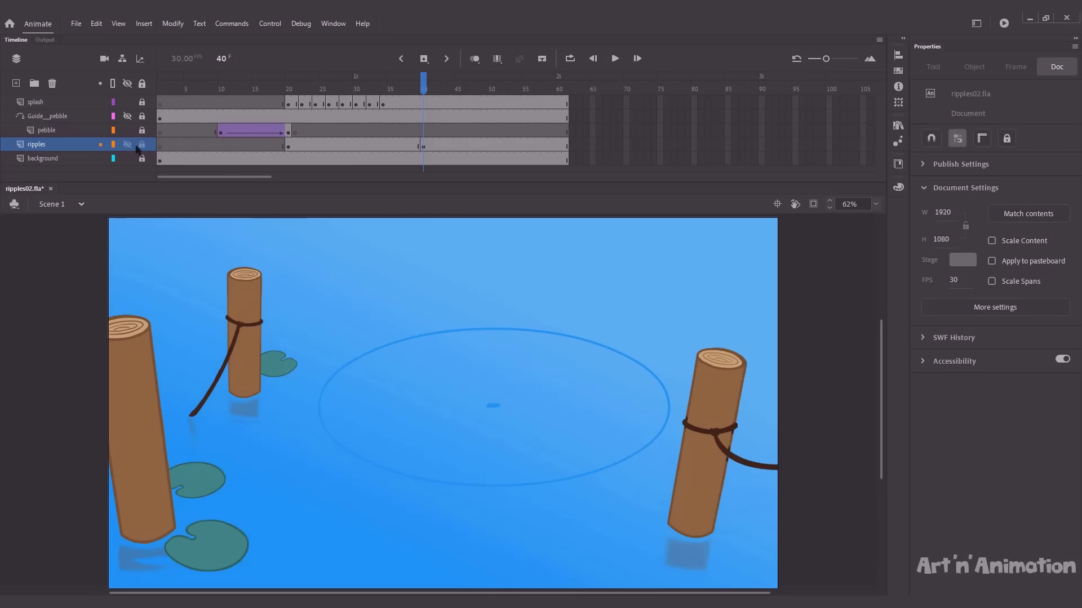
# - Cut the entire ripples layer out of the main scene's timeline
pyautogui.click(42, 147)
pyautogui.rightClick(55, 147)
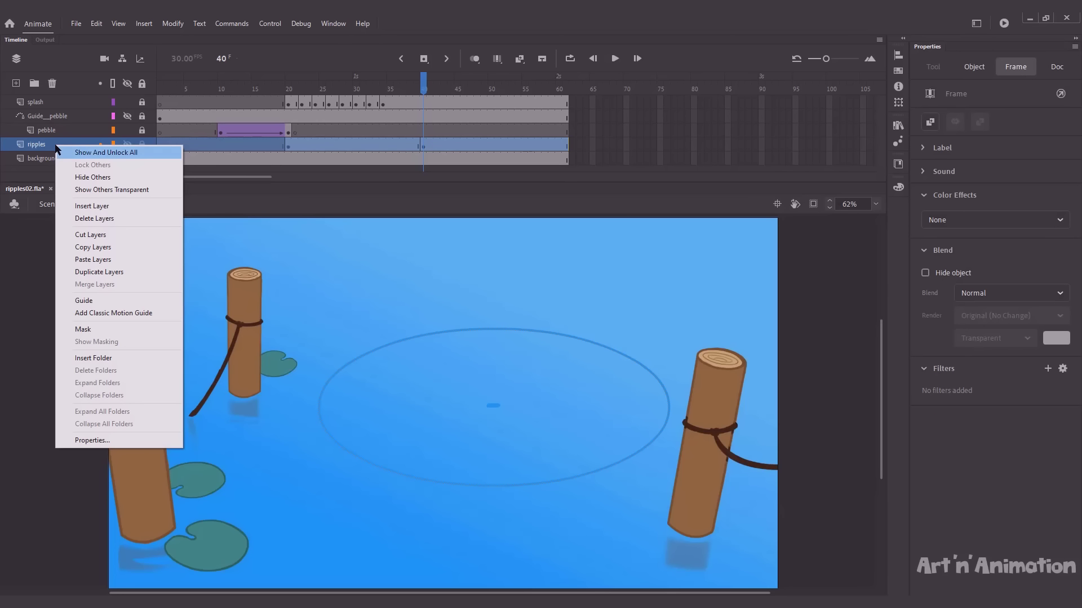
pyautogui.click(89, 235)
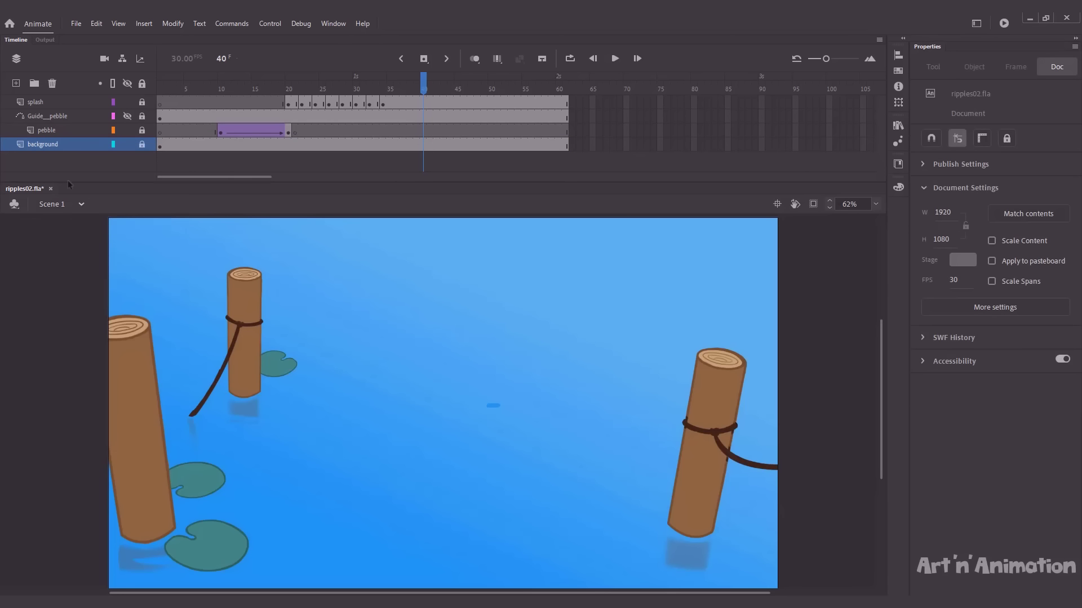
# - Add an empty layer above the background layer in its place and name it "ripples"
pyautogui.click(16, 83)
pyautogui.doubleClick(52, 145)
pyautogui.write('ripples')
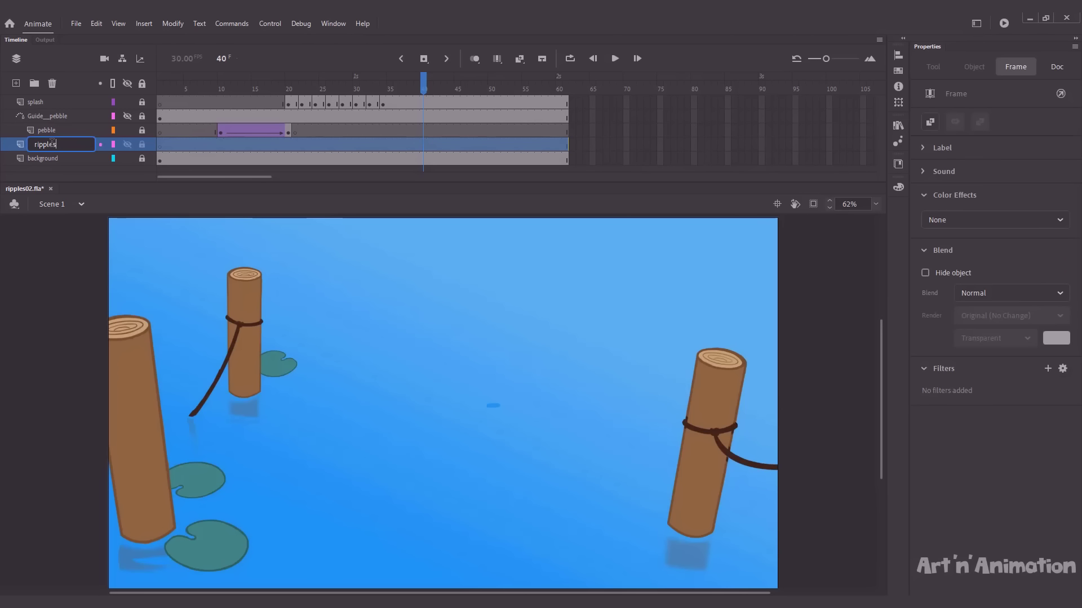
pyautogui.press('Return')
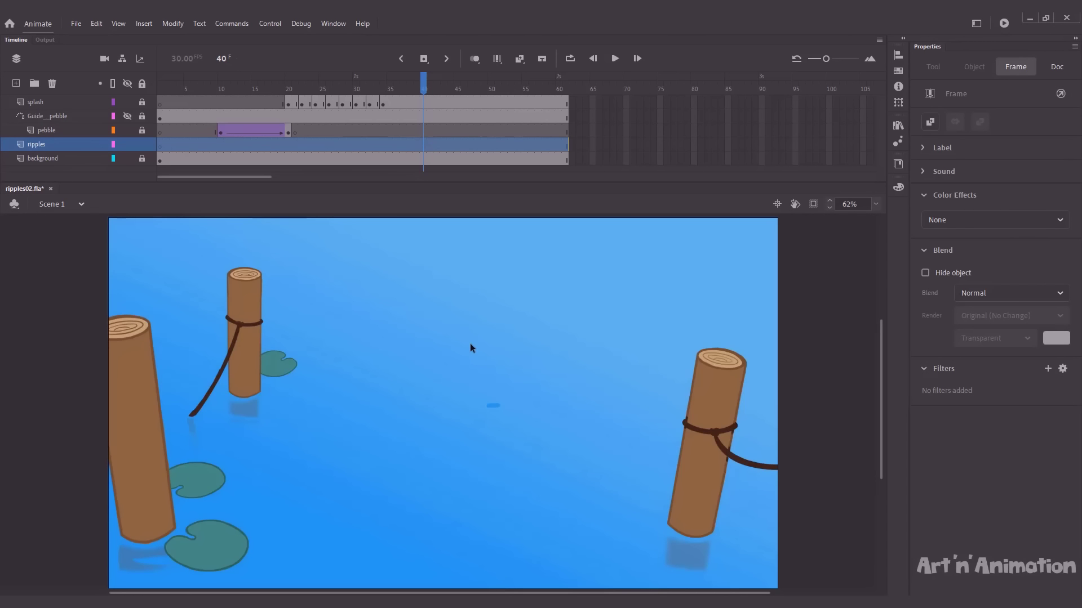
# - Draw a placeholder rectangle about 296 by 237 px over the splash spot and select its fill and stroke
pyautogui.press('r')
pyautogui.moveTo(451, 364); pyautogui.dragTo(554, 446)
pyautogui.press('v')
pyautogui.click(524, 415)
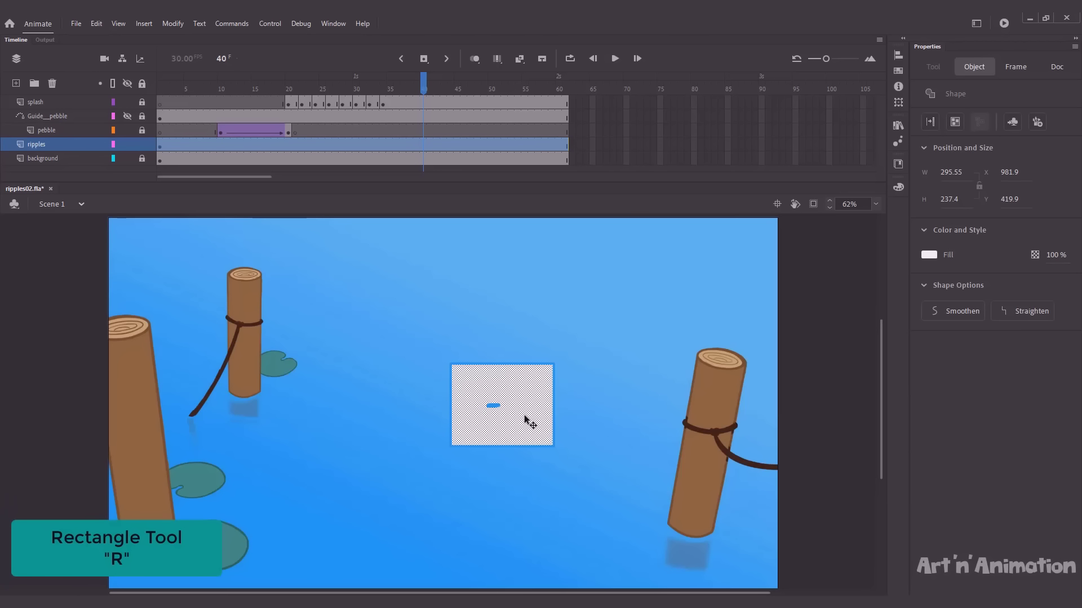
pyautogui.doubleClick(525, 418)
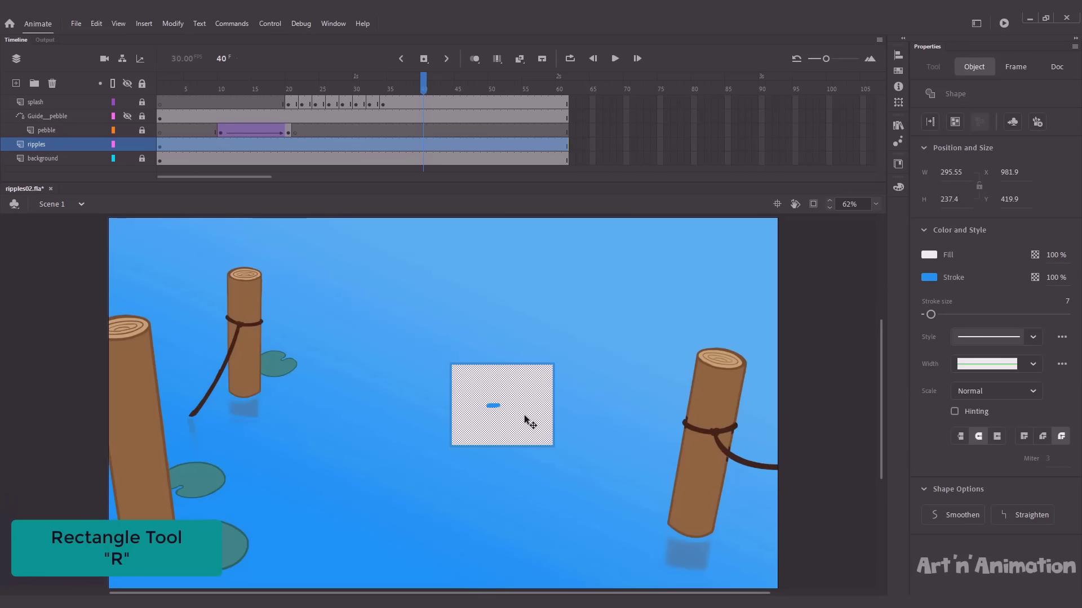
# - Convert the selected rectangle to a Graphic symbol named "ripples"
pyautogui.press('F8')
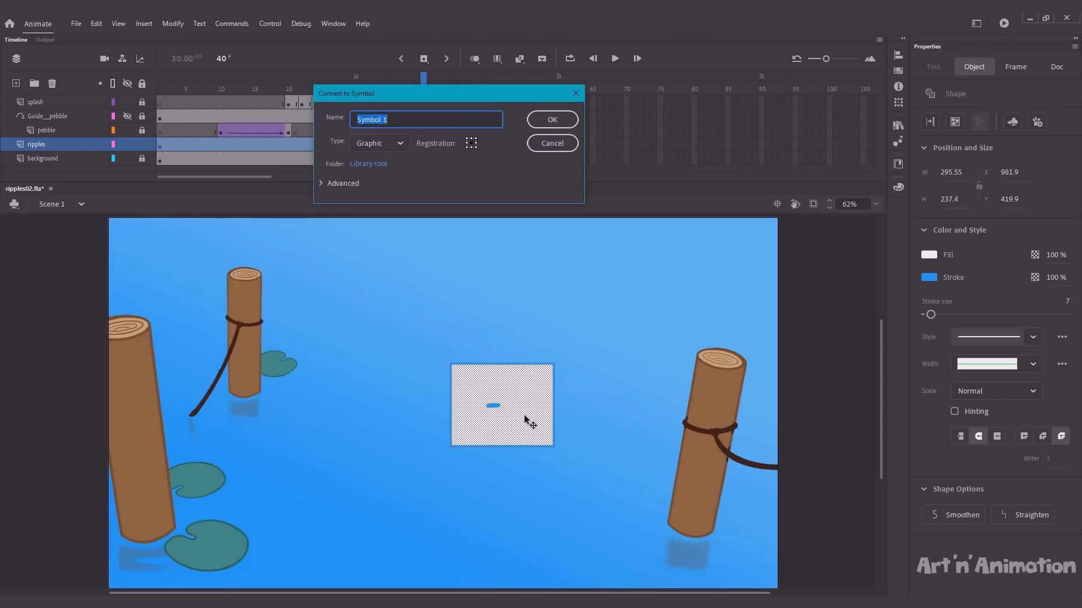
pyautogui.write('ripples')
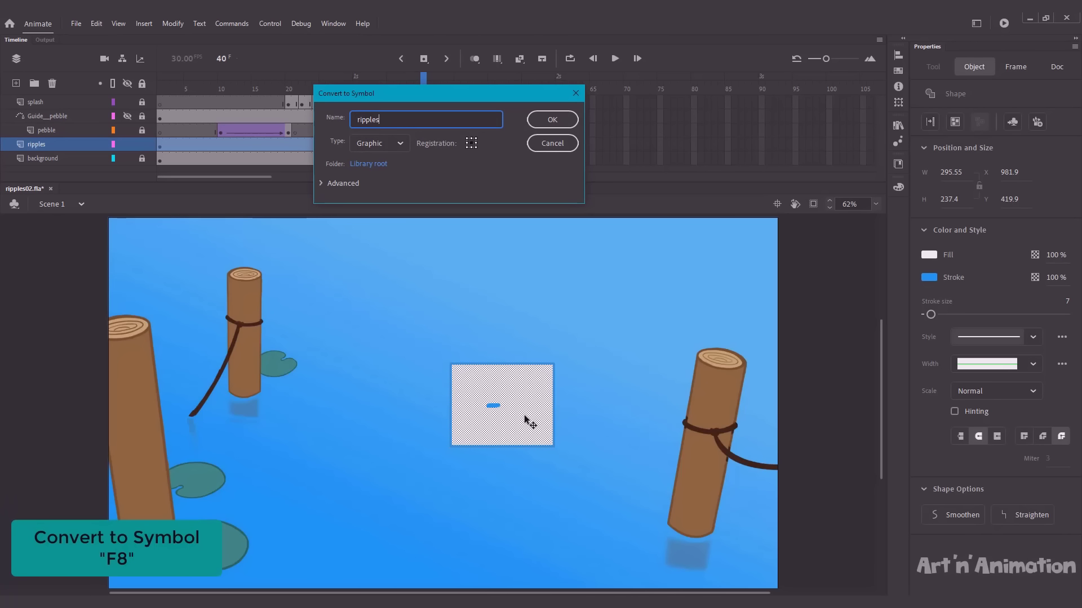
pyautogui.press('Return')
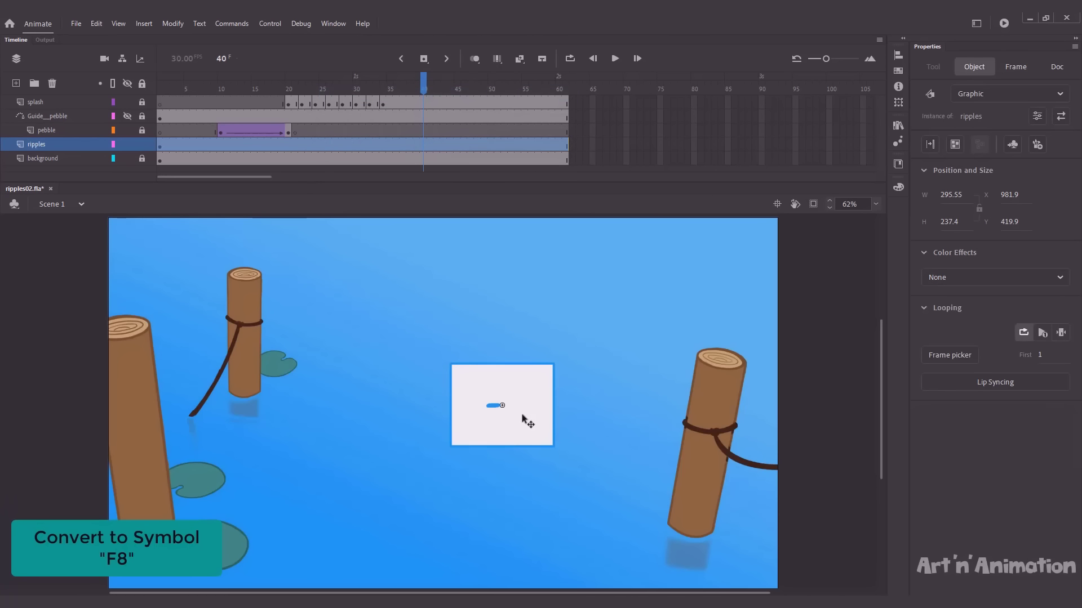
# - Paste the cut ripples layer inside the ripples symbol, delete Layer_1 with the placeholder rectangle, and go to frame 20
pyautogui.doubleClick(512, 411)
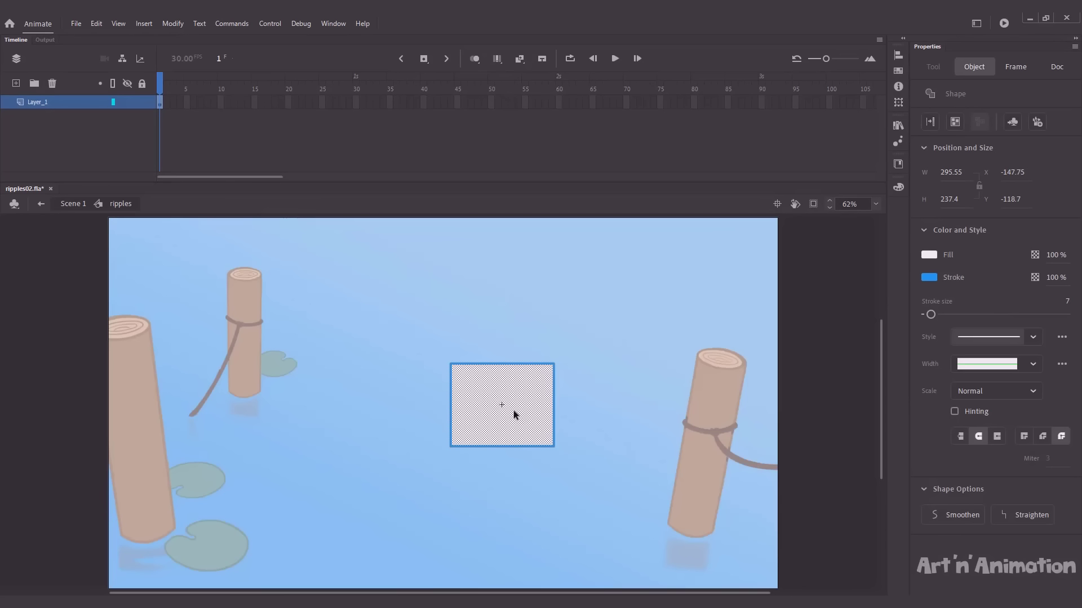
pyautogui.rightClick(58, 108)
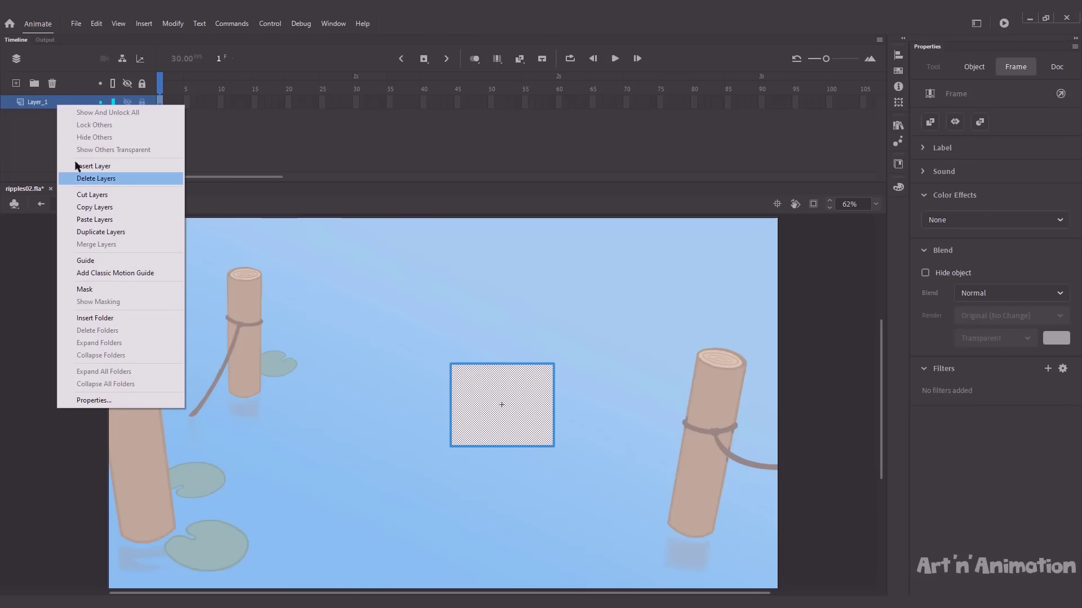
pyautogui.click(94, 220)
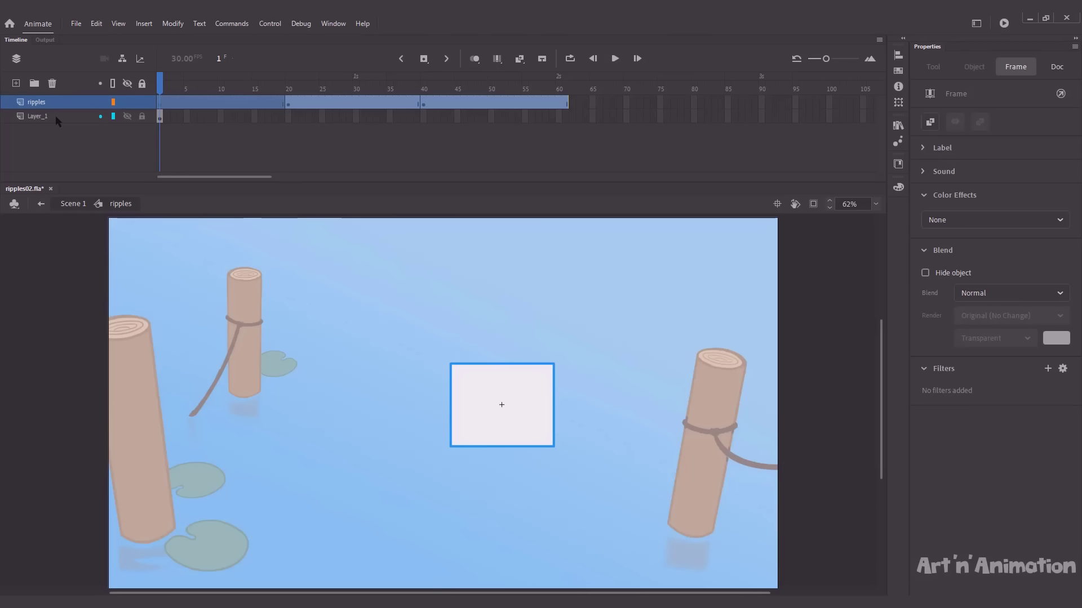
pyautogui.click(52, 83)
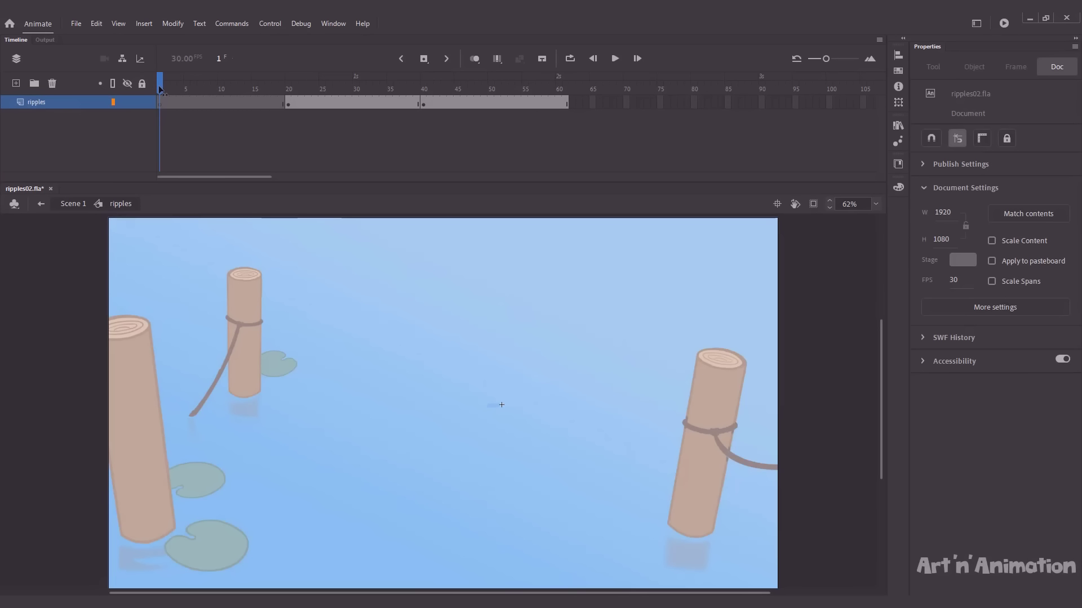
pyautogui.moveTo(161, 88); pyautogui.dragTo(289, 93)
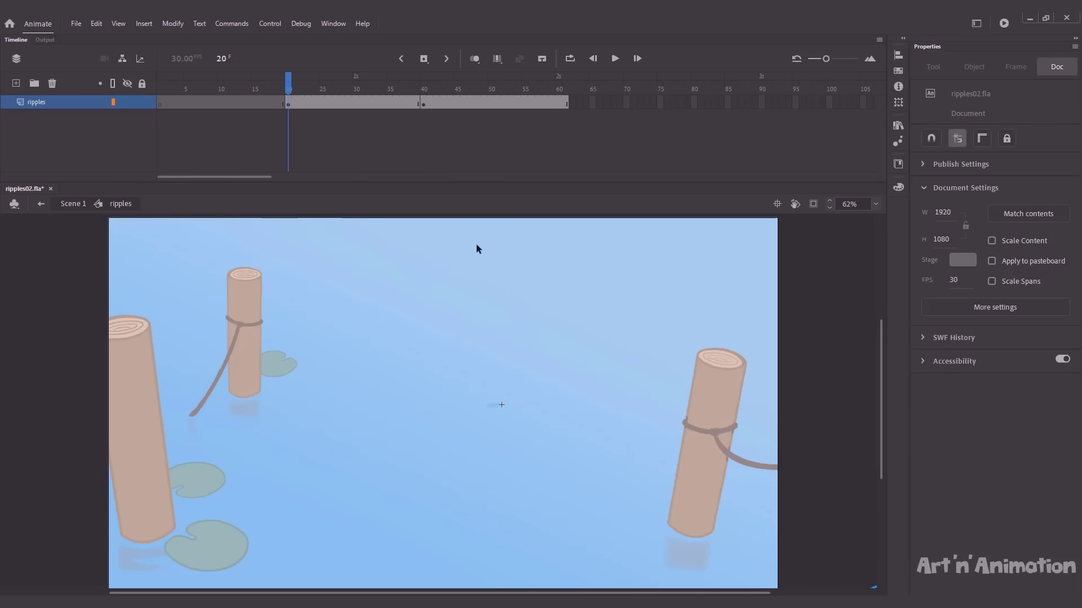
# - Turn on Edit Multiple Frames and extend its range to cover the oval keyframes at frames 20 and 40
pyautogui.scroll(-3, 569, 391)
pyautogui.hscroll(3, 569, 391)
pyautogui.moveTo(304, 90)
pyautogui.mouseDown()
pyautogui.moveTo(414, 88)
pyautogui.moveTo(289, 90)
pyautogui.mouseUp()
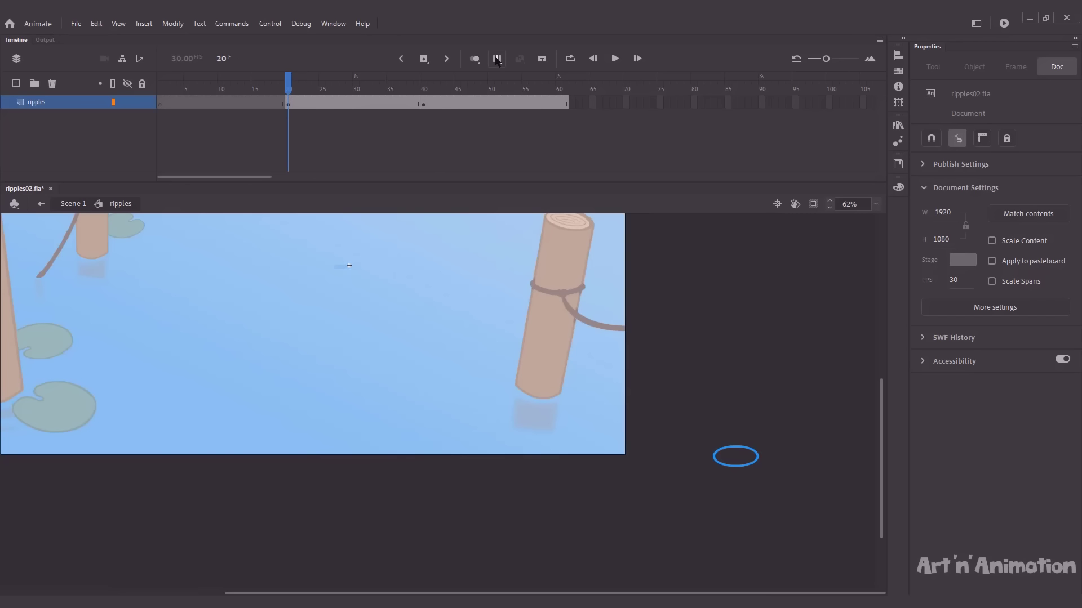
pyautogui.click(497, 58)
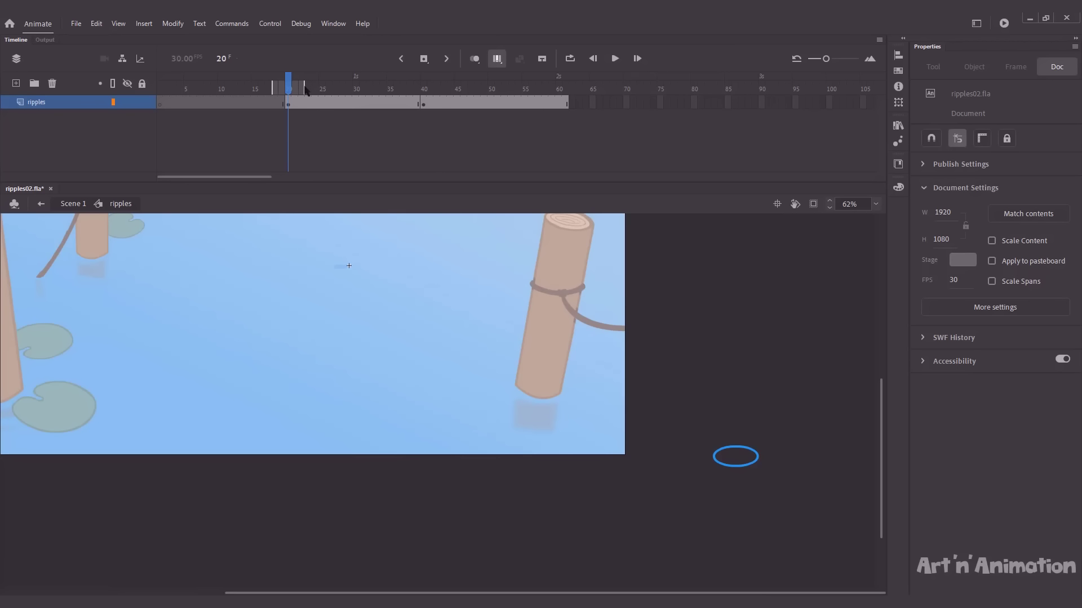
pyautogui.moveTo(303, 86); pyautogui.dragTo(452, 86)
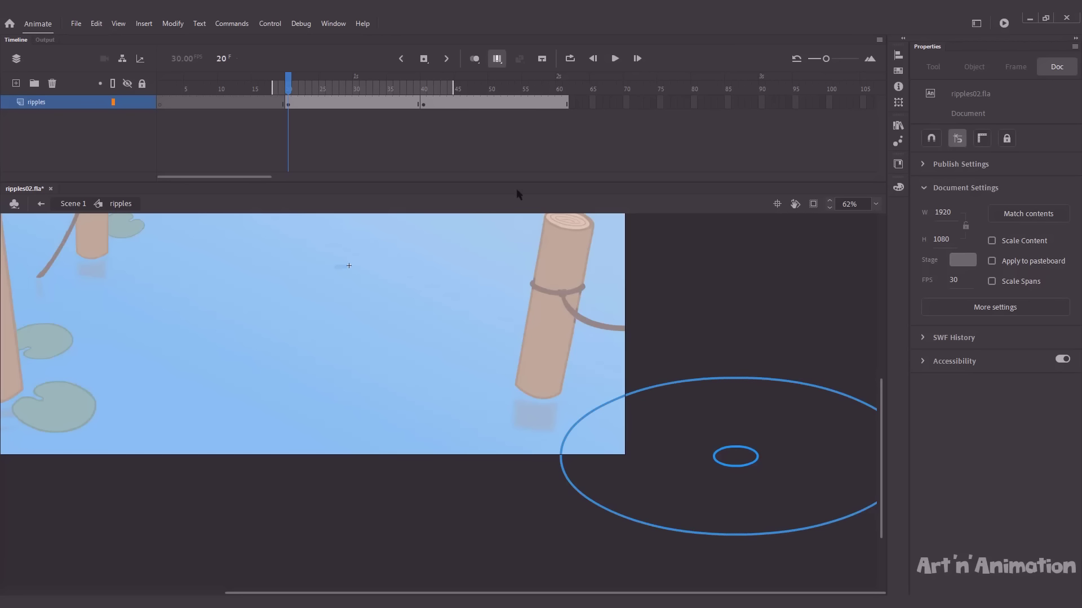
# - Move the small and large ovals together onto the splash spot, centre the view, and turn off Edit Multiple Frames
pyautogui.hotkey('ctrl', 'a')
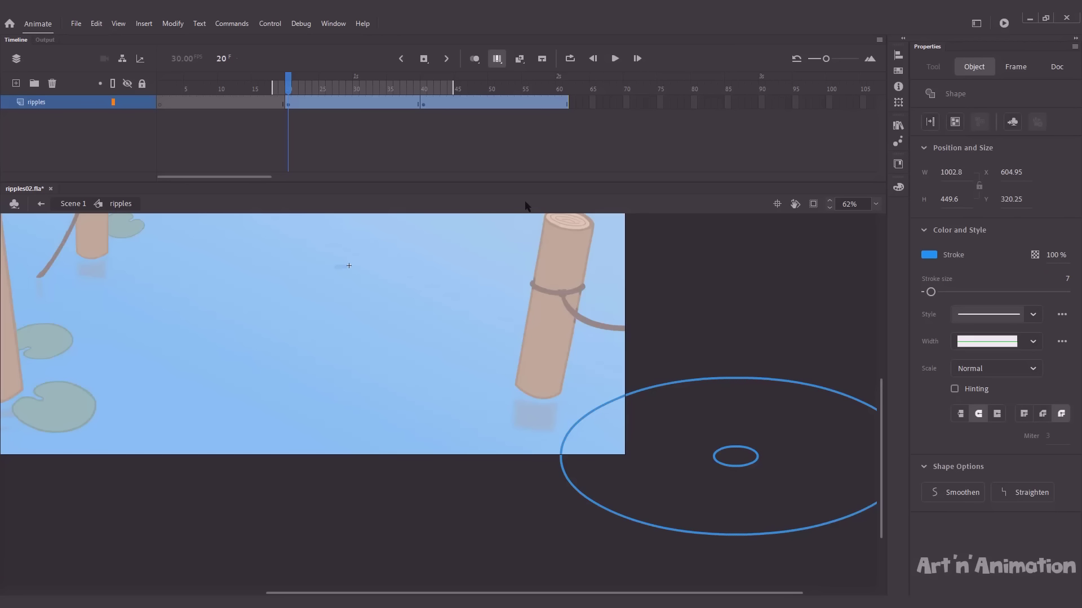
pyautogui.moveTo(722, 445); pyautogui.dragTo(351, 278)
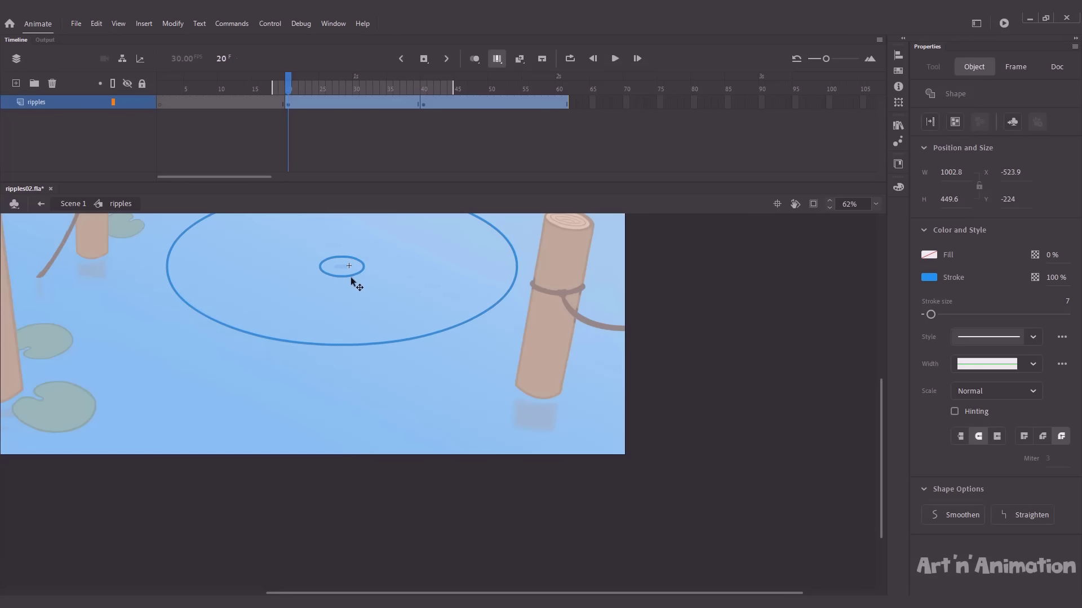
pyautogui.hotkey('ctrl', '2')
pyautogui.click(400, 315)
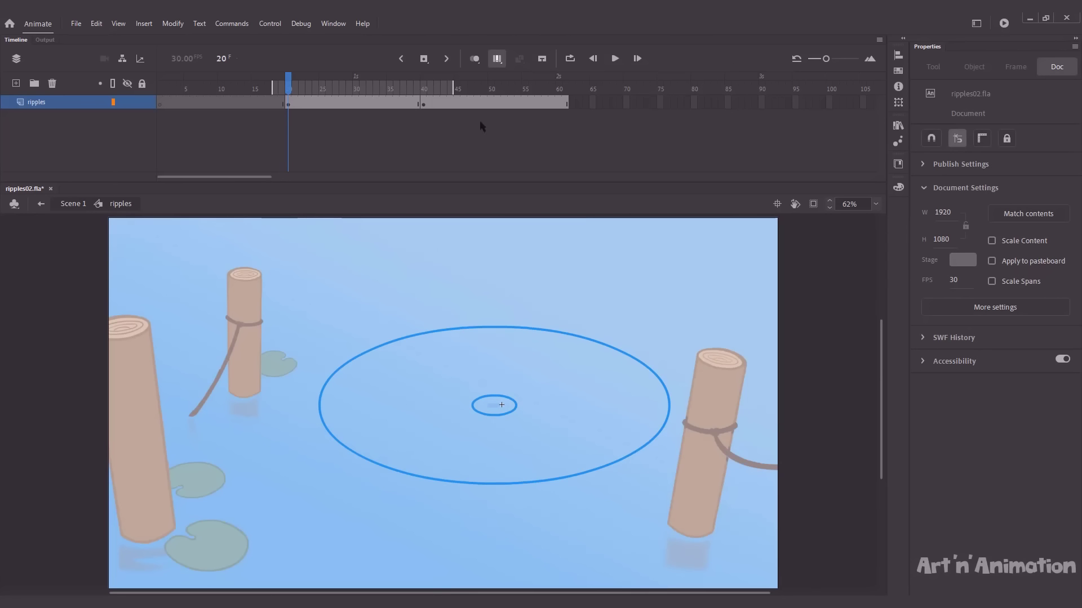
pyautogui.click(497, 59)
pyautogui.moveTo(341, 84); pyautogui.dragTo(294, 85)
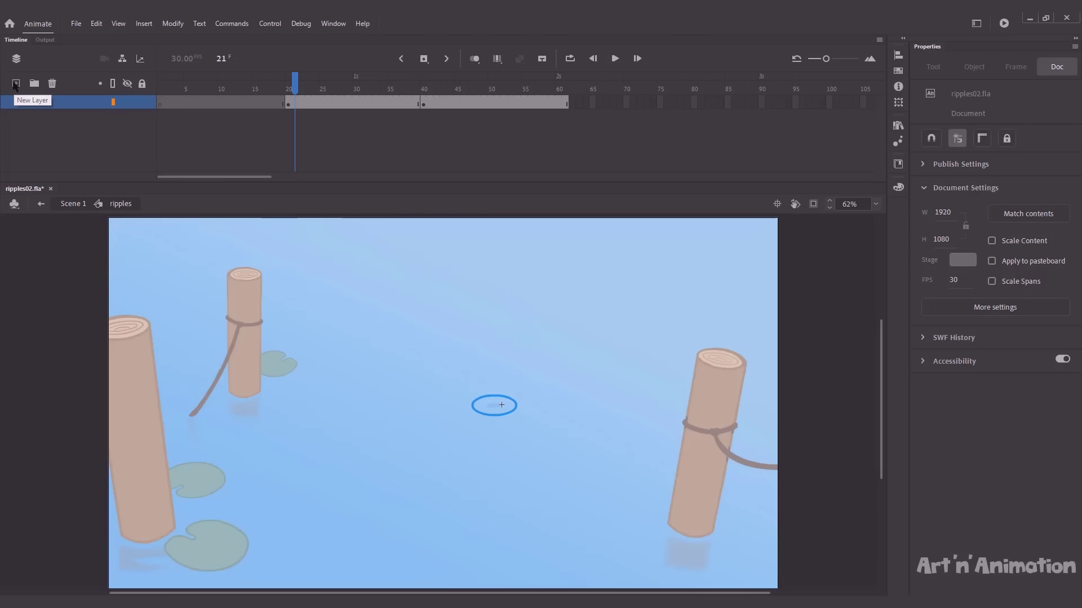
# - Add a layer above ripples, move the large oval's frame 40 keyframe onto it, and lock that layer
pyautogui.click(16, 83)
pyautogui.click(424, 118)
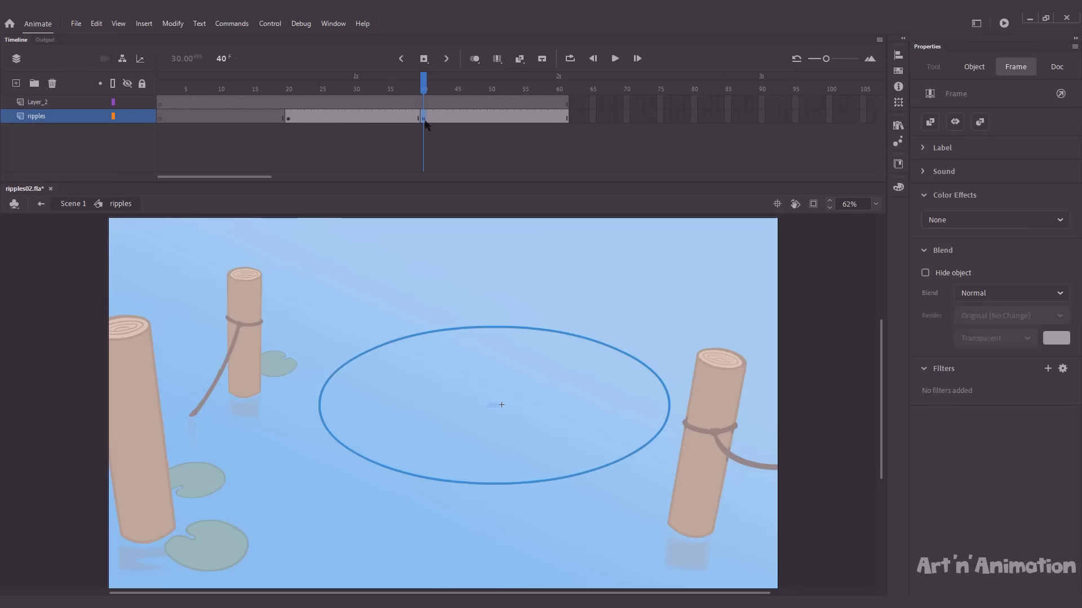
pyautogui.moveTo(424, 118); pyautogui.dragTo(294, 85)
pyautogui.click(142, 102)
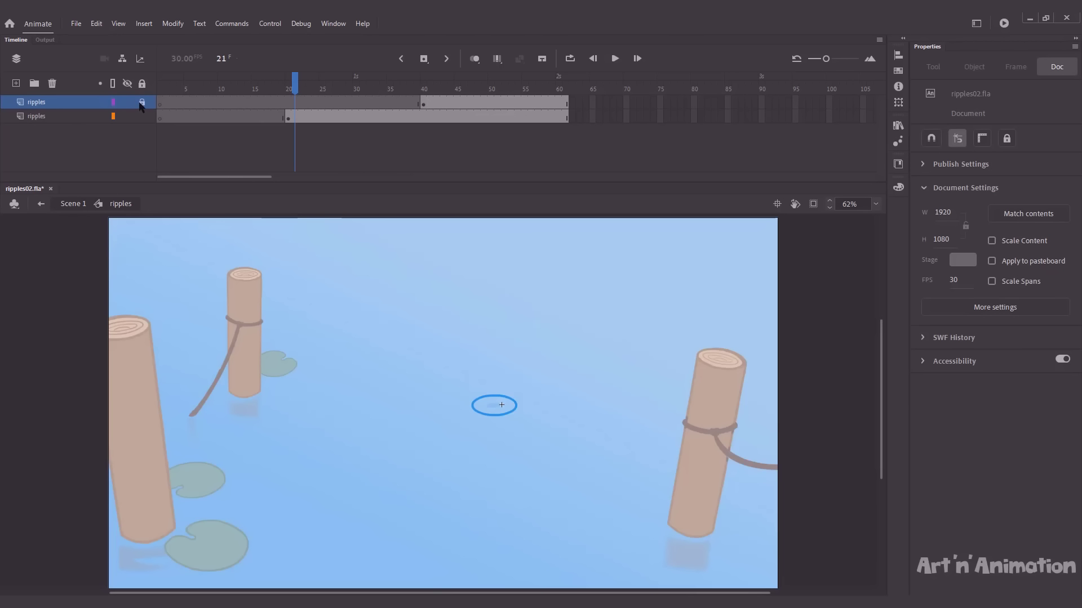
# - Convert the small oval at frame 21 to a Graphic symbol named "ripples_sub"
pyautogui.click(487, 397)
pyautogui.press('F8')
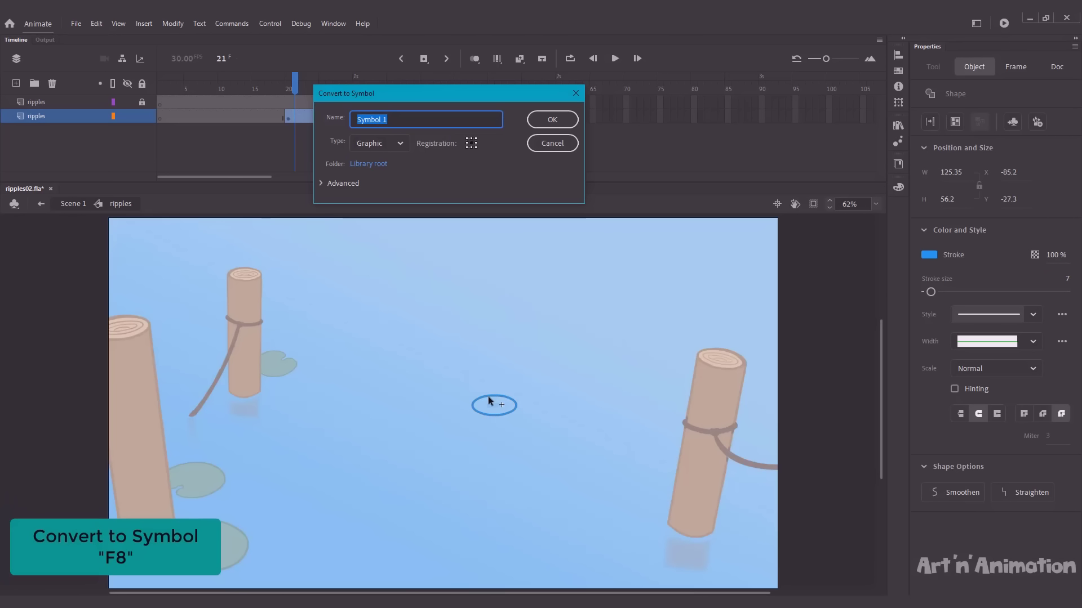
pyautogui.write('ripples_')
pyautogui.write('sm')
pyautogui.press('Return')
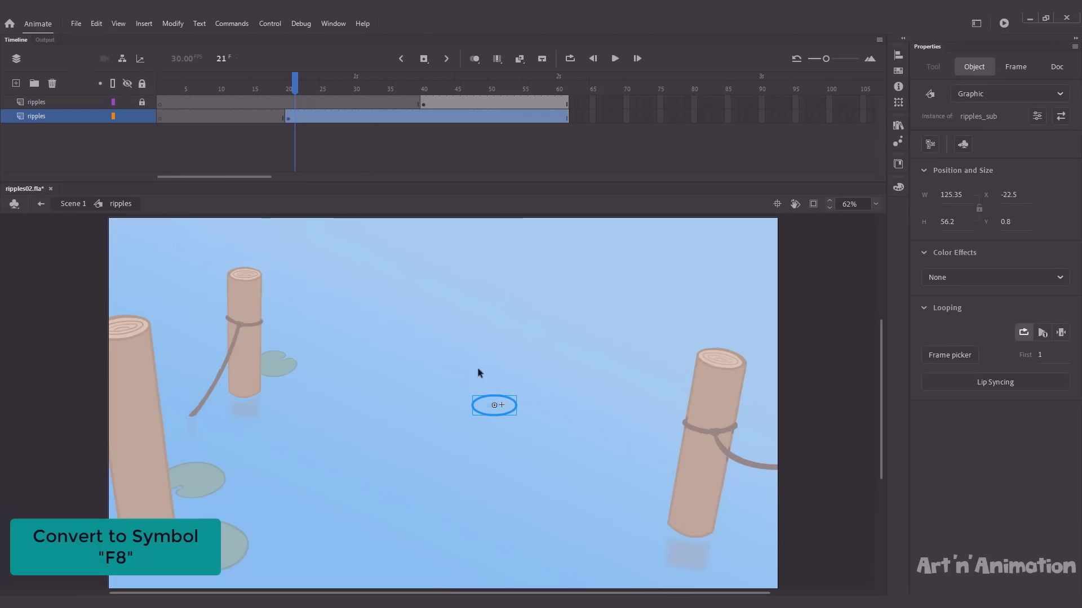
# - Add a keyframe at frame 40 on the lower layer and scale its oval by 200% three times to match the guide oval
pyautogui.click(423, 118)
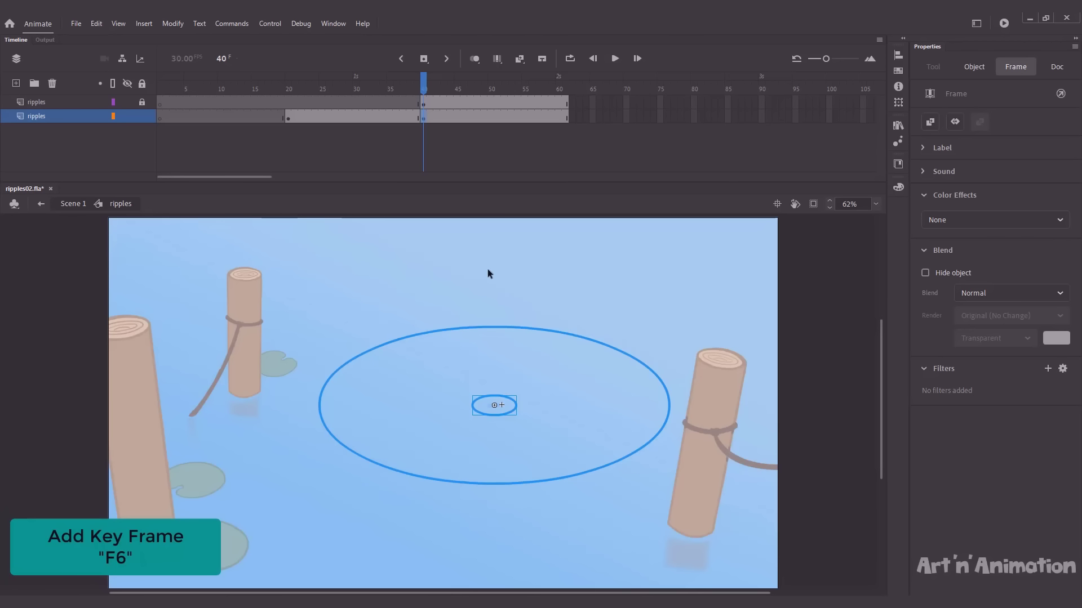
pyautogui.hotkey('ctrl', 'alt', 's')
pyautogui.write('200')
pyautogui.press('Return')
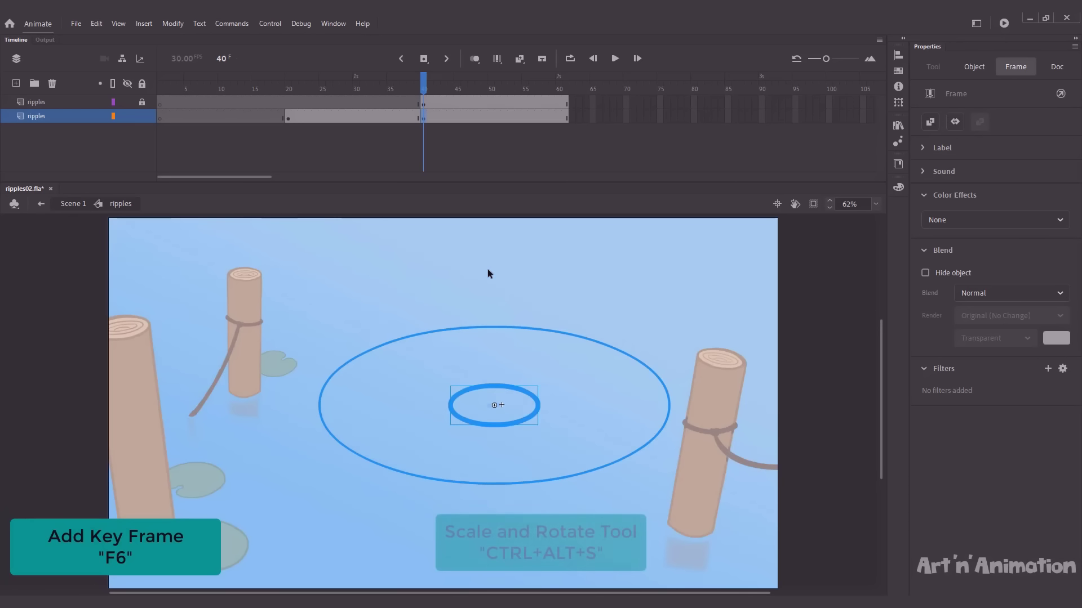
pyautogui.hotkey('ctrl', 'y')
pyautogui.hotkey('ctrl', 'y')
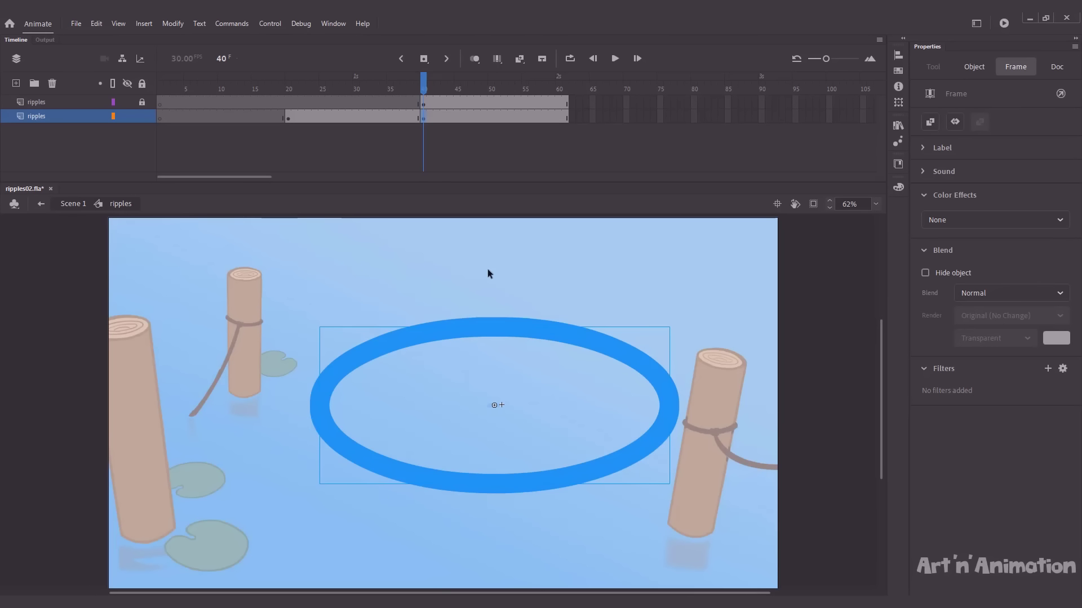
pyautogui.click(512, 284)
# - Delete the upper ripples layer with the guide oval, then go to frame 20 with the remaining layer visible
pyautogui.moveTo(423, 84)
pyautogui.mouseDown()
pyautogui.moveTo(404, 85)
pyautogui.moveTo(423, 99)
pyautogui.mouseUp()
pyautogui.click(128, 116)
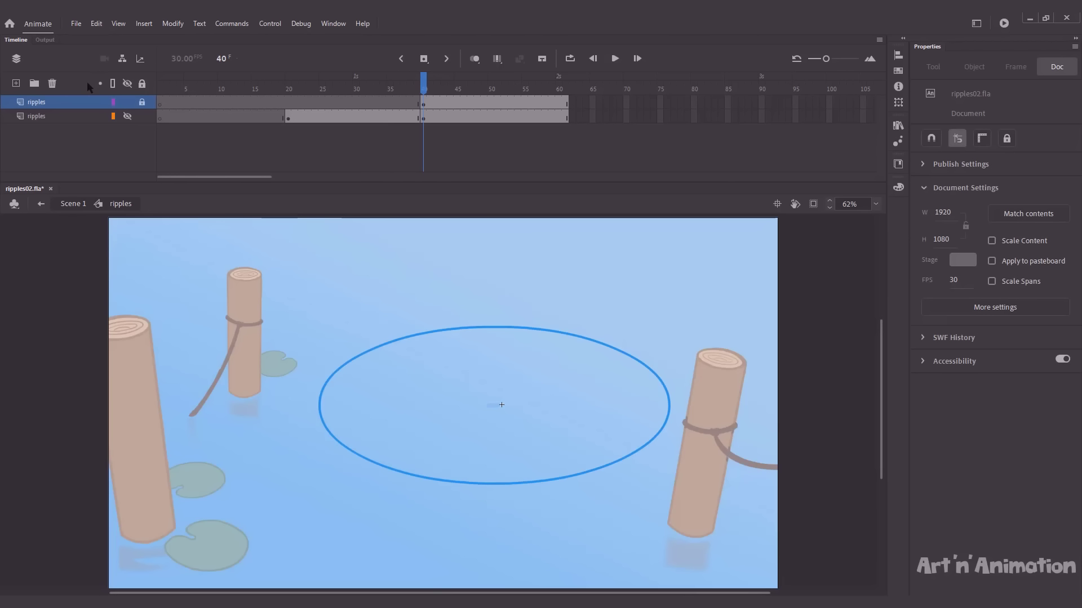
pyautogui.click(84, 102)
pyautogui.click(52, 83)
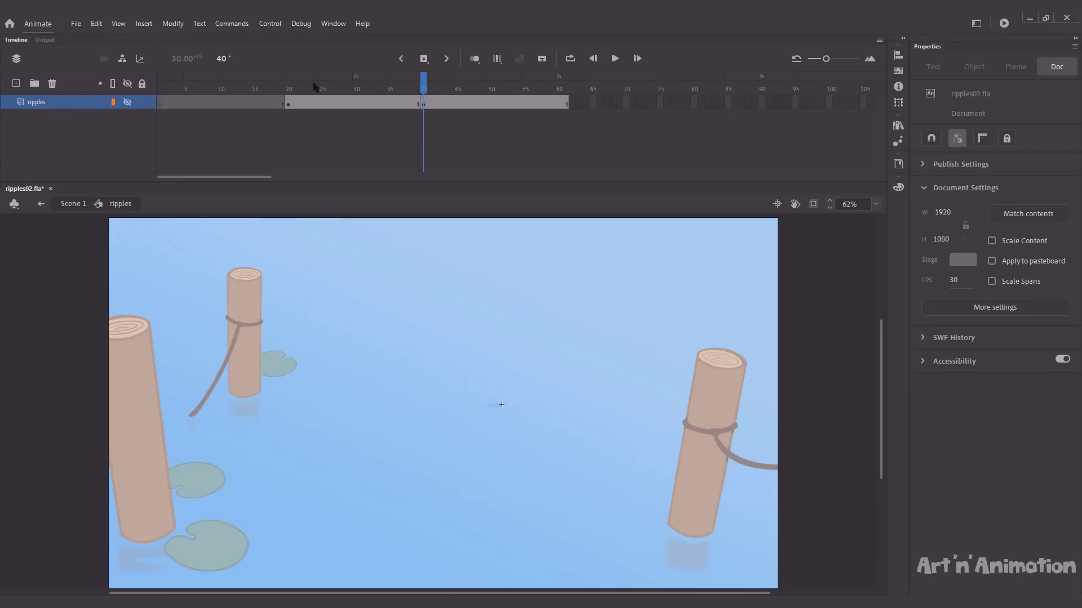
pyautogui.click(295, 87)
pyautogui.moveTo(294, 87); pyautogui.dragTo(291, 87)
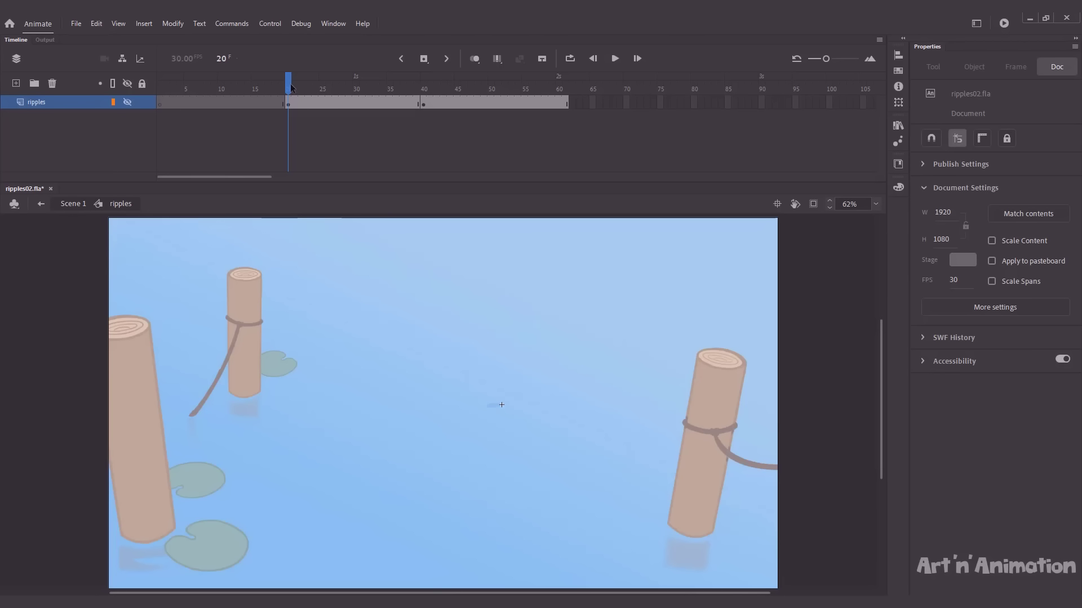
pyautogui.click(127, 102)
# - Inside the ripples_sub symbol, convert the oval's line to a fill, then return to the ripples symbol
pyautogui.doubleClick(504, 402)
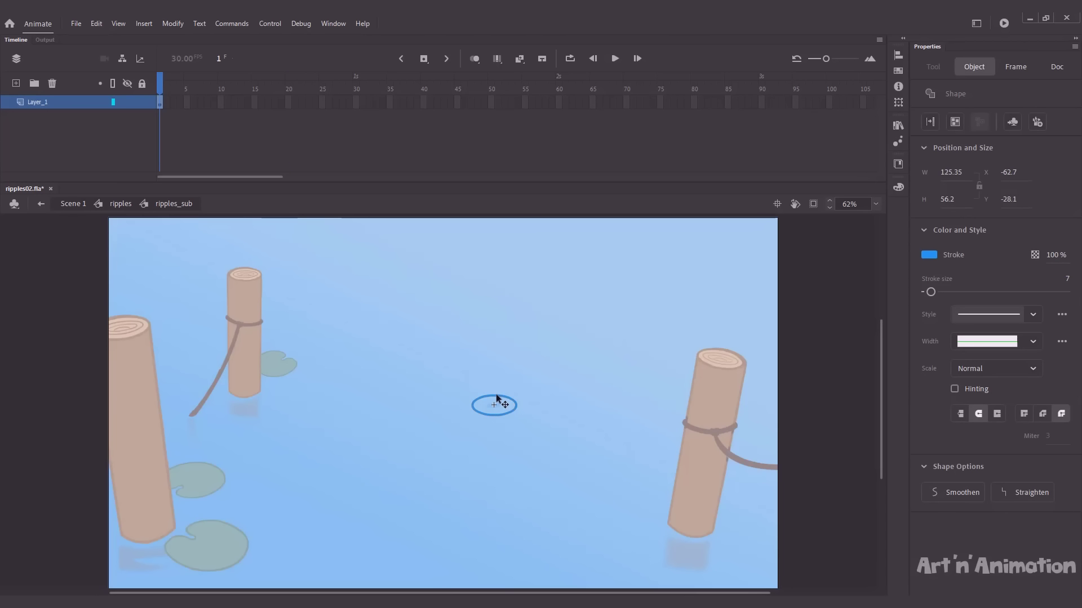
pyautogui.click(172, 23)
pyautogui.moveTo(201, 119)
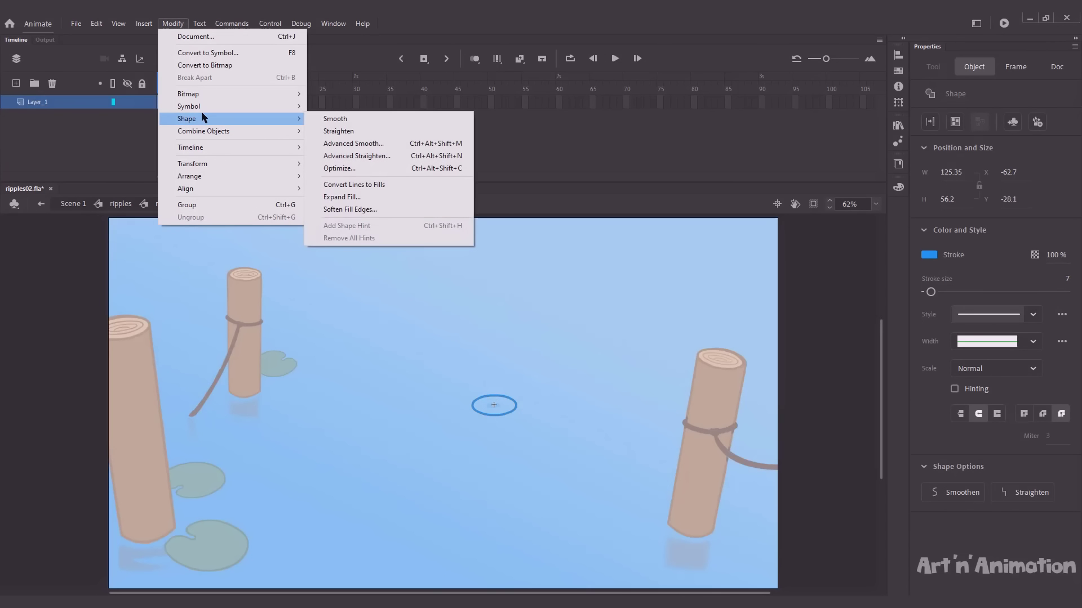
pyautogui.click(450, 185)
pyautogui.click(448, 282)
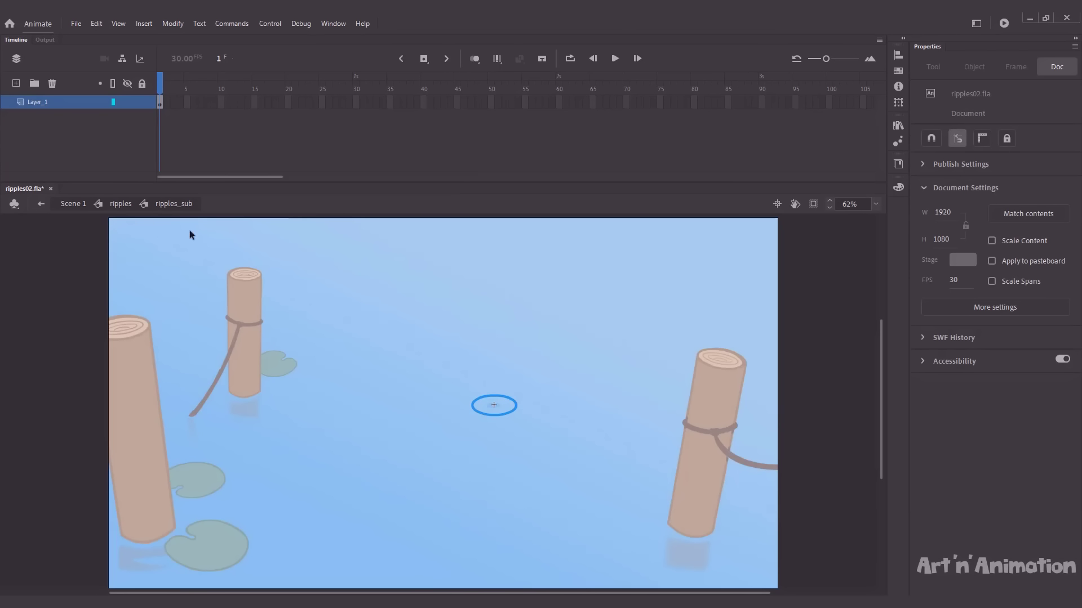
pyautogui.click(120, 204)
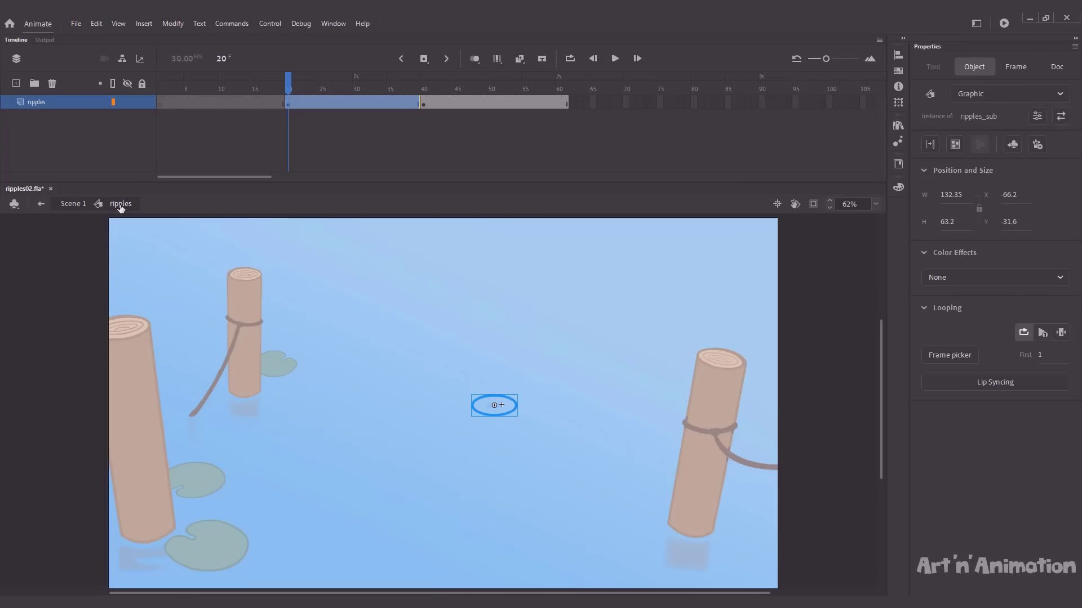
# - Create a classic tween between the frame 20 and frame 40 keyframes and go back to frame 20
pyautogui.click(297, 90)
pyautogui.moveTo(298, 90); pyautogui.dragTo(343, 105)
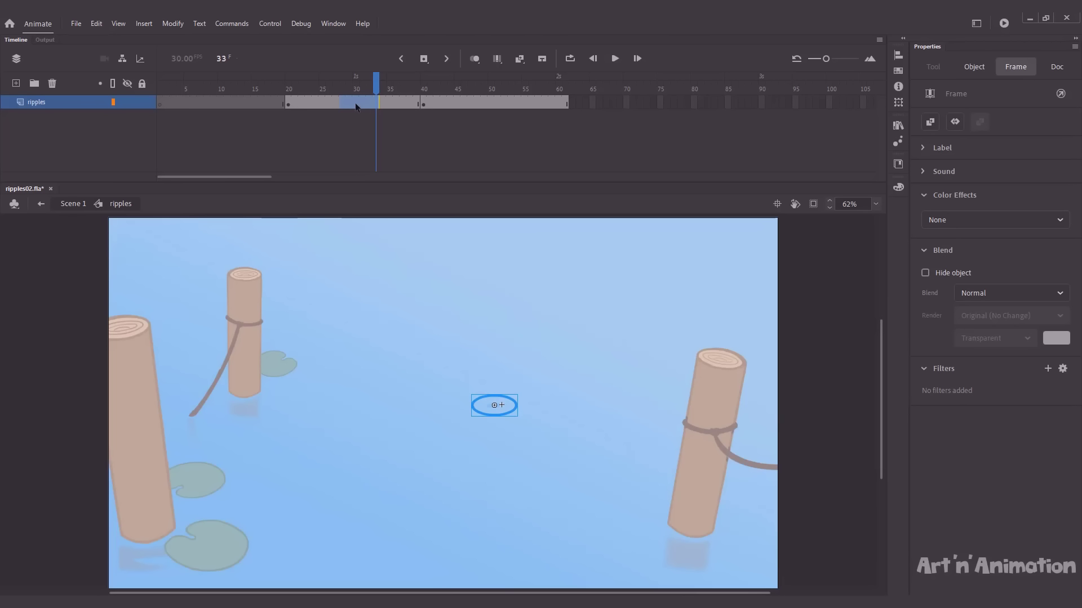
pyautogui.rightClick(353, 104)
pyautogui.click(372, 111)
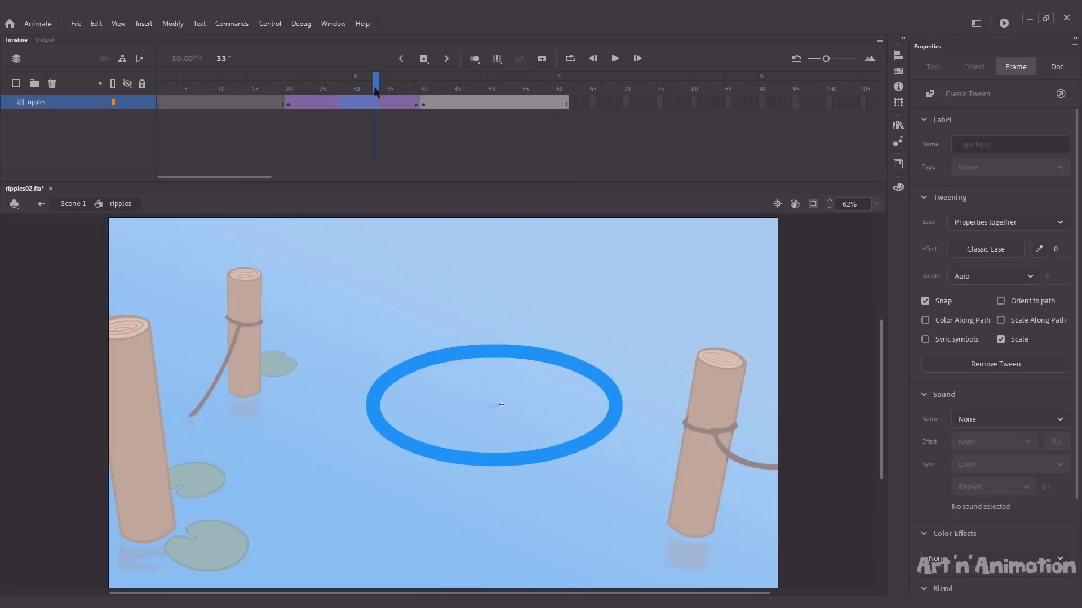
pyautogui.moveTo(375, 90); pyautogui.dragTo(288, 88)
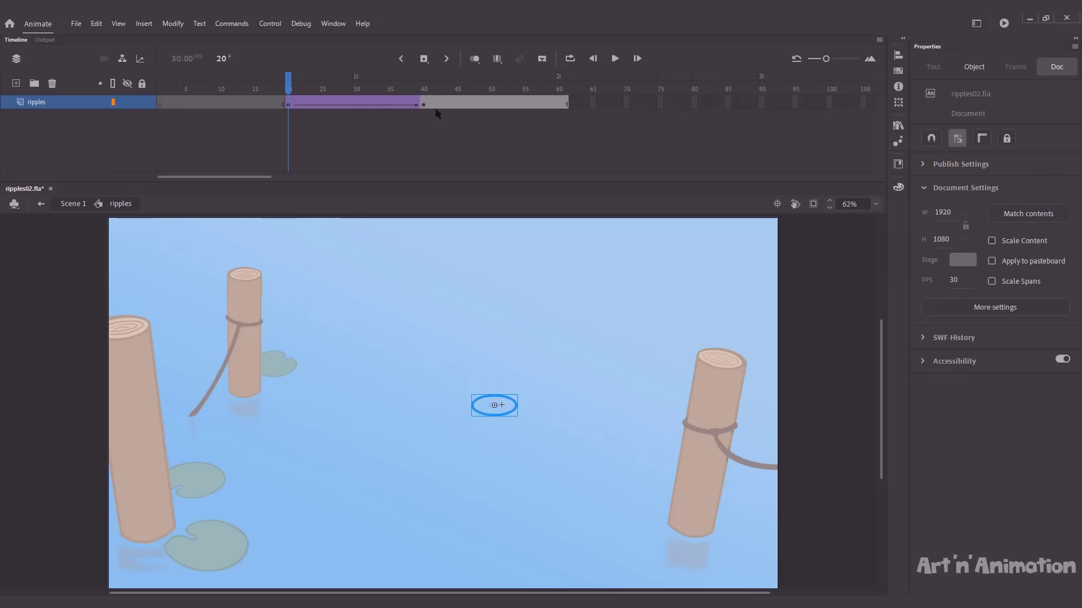
# - Remove the frames after frame 40 and shift the tween so it starts at frame 1
pyautogui.moveTo(435, 106); pyautogui.dragTo(565, 103)
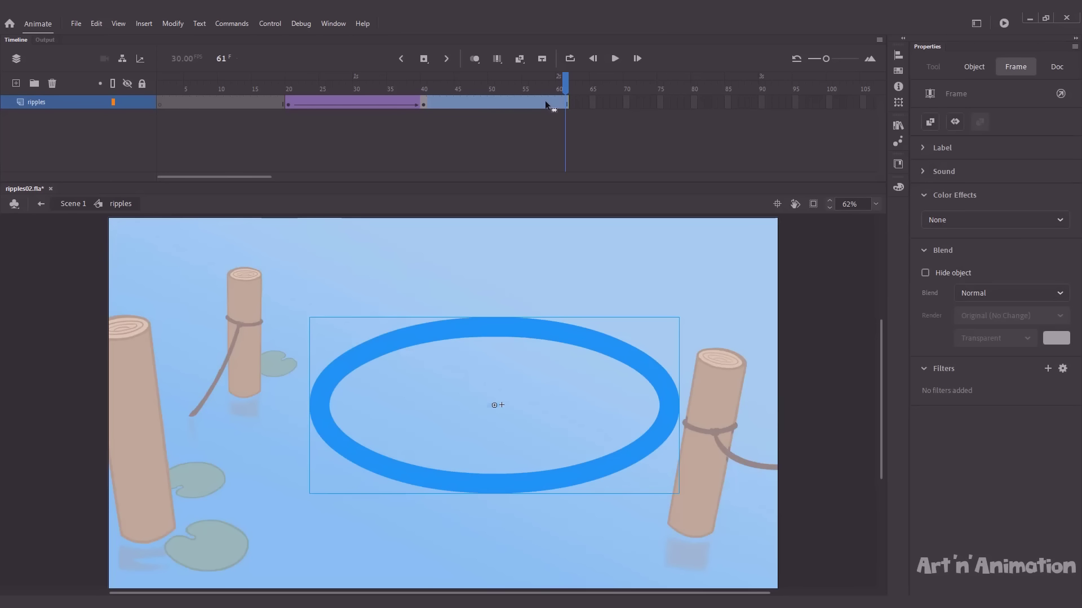
pyautogui.hotkey('shift', 'F5')
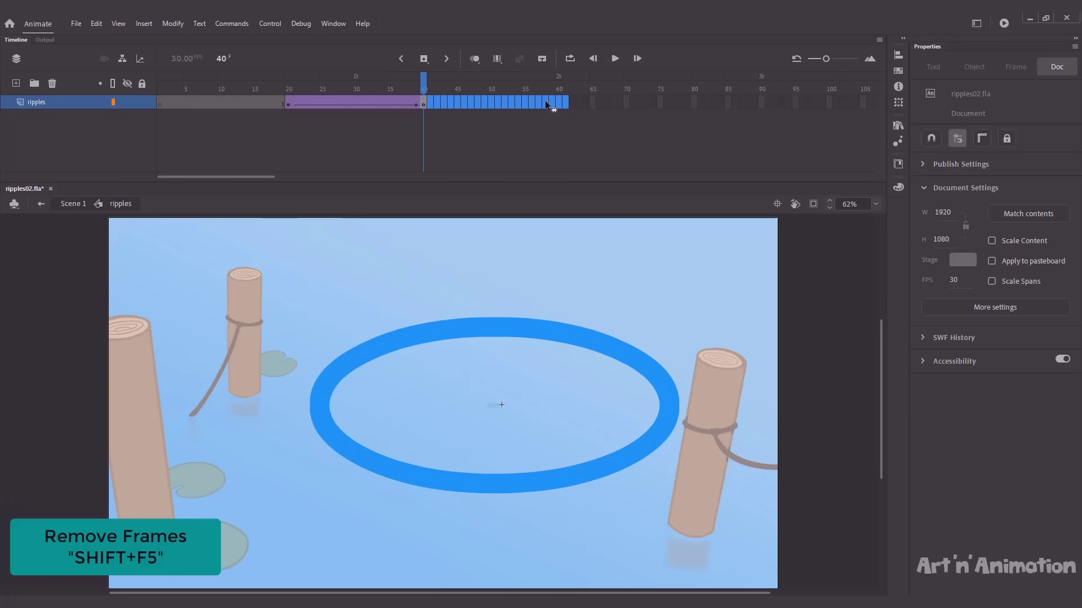
pyautogui.moveTo(424, 85); pyautogui.dragTo(289, 85)
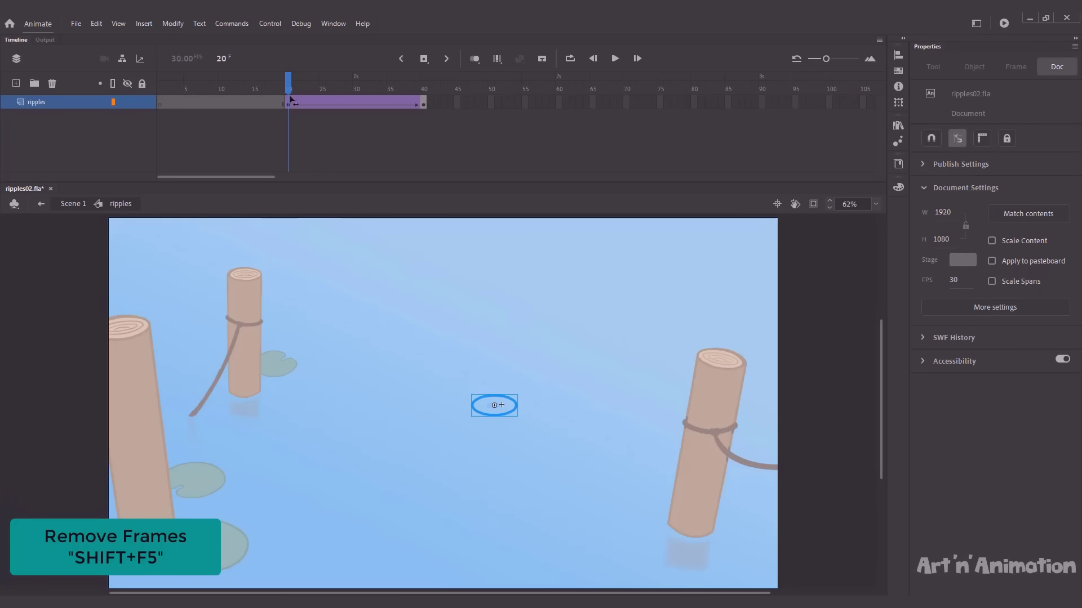
pyautogui.click(289, 104)
pyautogui.moveTo(318, 102); pyautogui.dragTo(275, 111)
pyautogui.moveTo(189, 90); pyautogui.dragTo(155, 88)
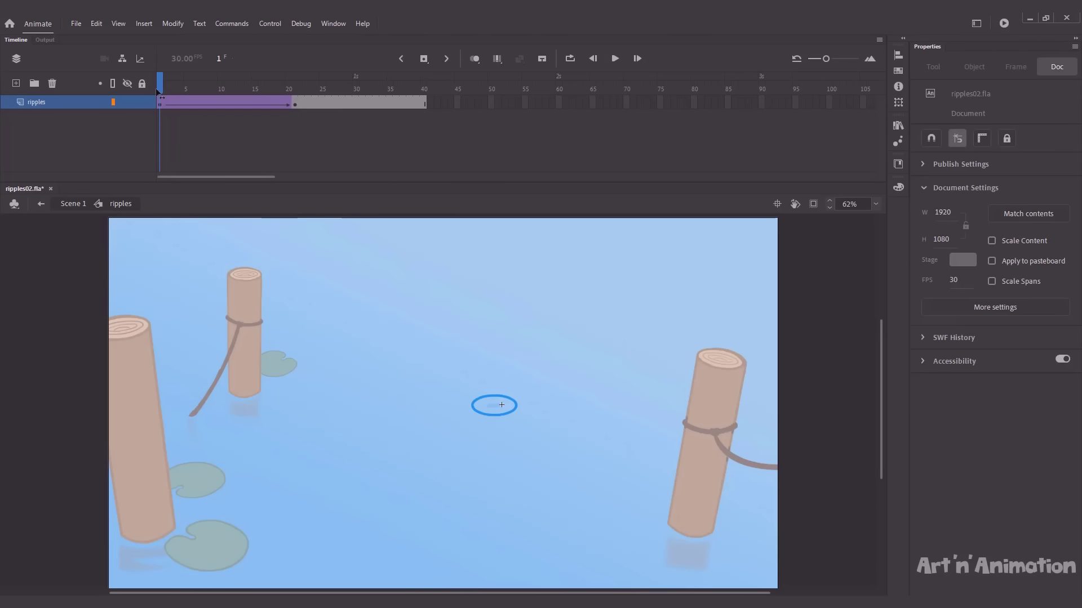
# - Reshape the ring's edges inside ripples_sub to make its thickness uneven with thinner sides, then return to the ripples symbol
pyautogui.doubleClick(505, 411)
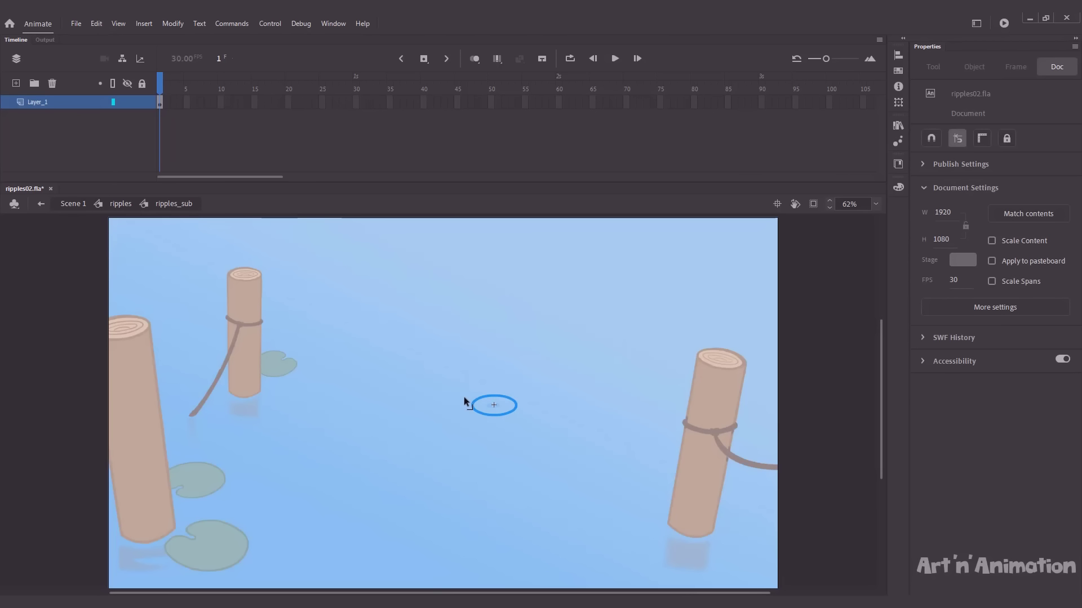
pyautogui.scroll(4, 466, 403)
pyautogui.moveTo(425, 411); pyautogui.dragTo(474, 404)
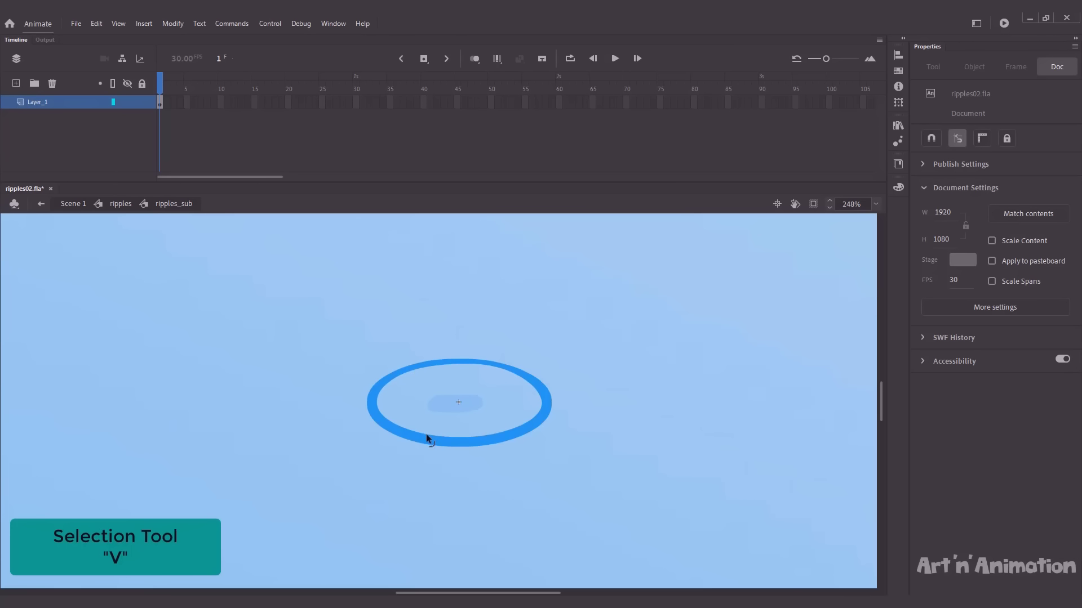
pyautogui.moveTo(420, 434); pyautogui.dragTo(385, 407)
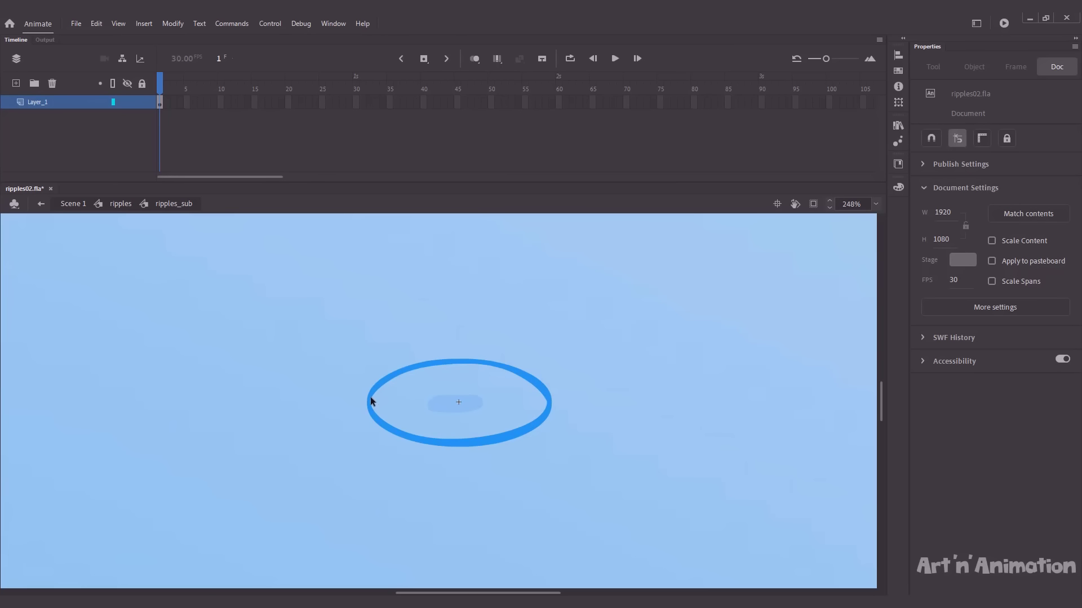
pyautogui.click(121, 204)
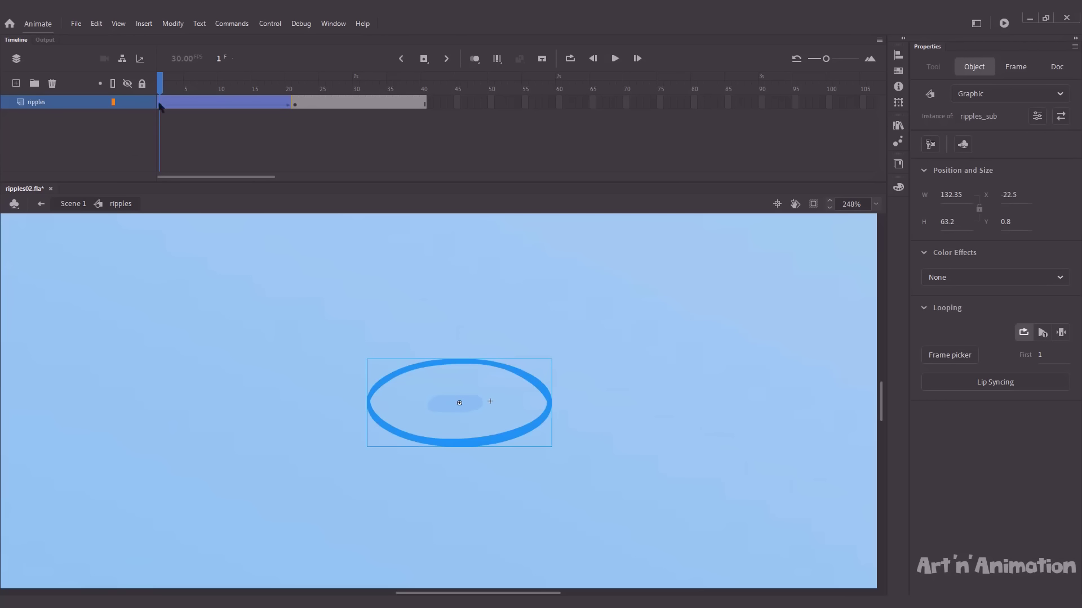
# - Add a keyframe at frame 3 of the ripples layer
pyautogui.moveTo(167, 80); pyautogui.dragTo(173, 83)
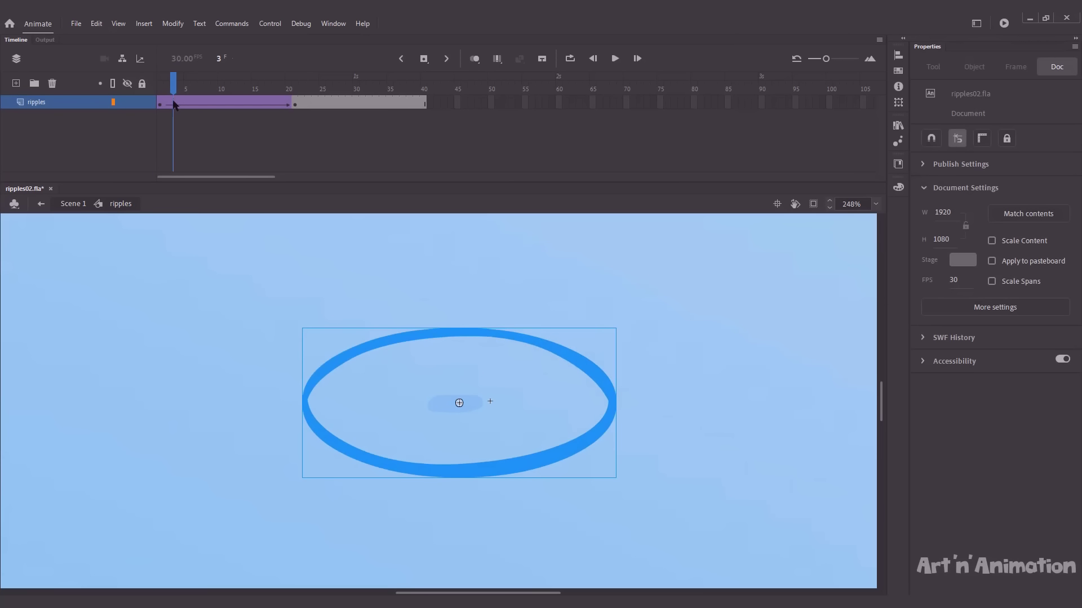
pyautogui.click(174, 104)
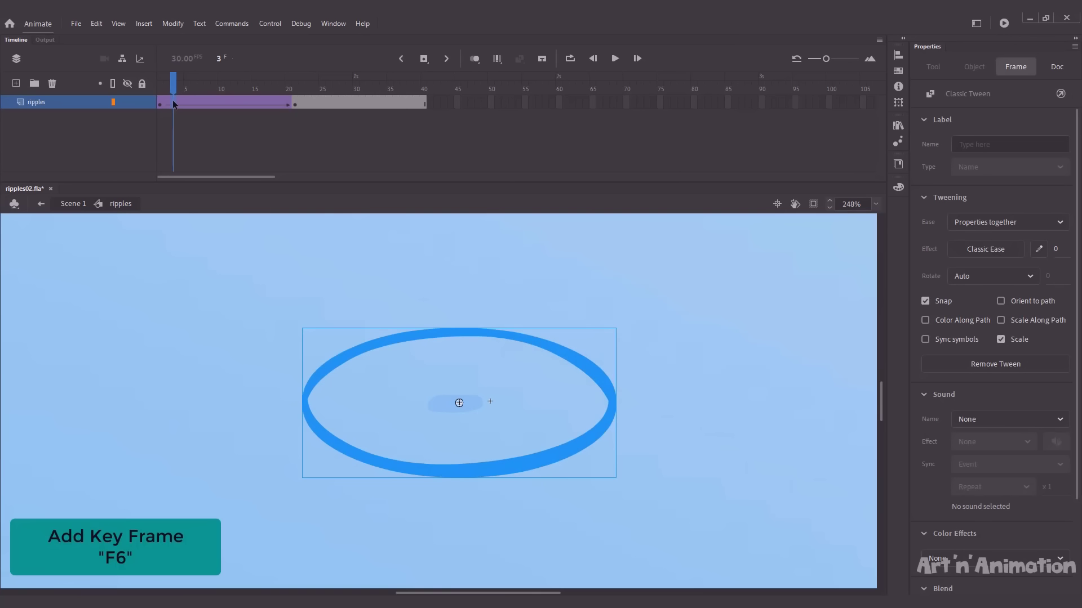
pyautogui.press('F6')
# - Duplicate the ring symbol at frame 3 under the name ripples_sub01
pyautogui.rightClick(501, 336)
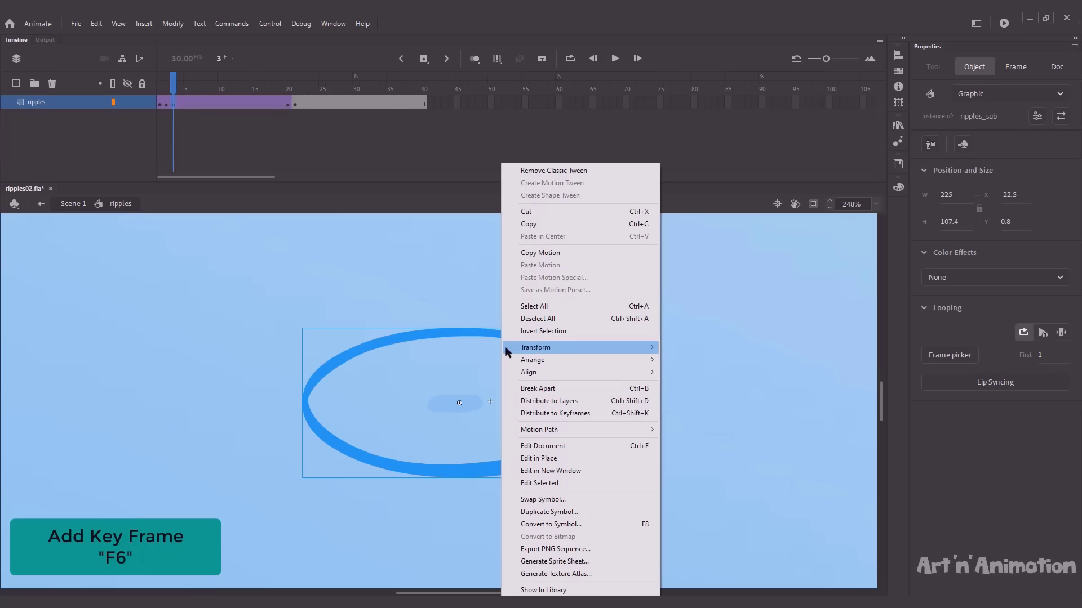
pyautogui.click(539, 512)
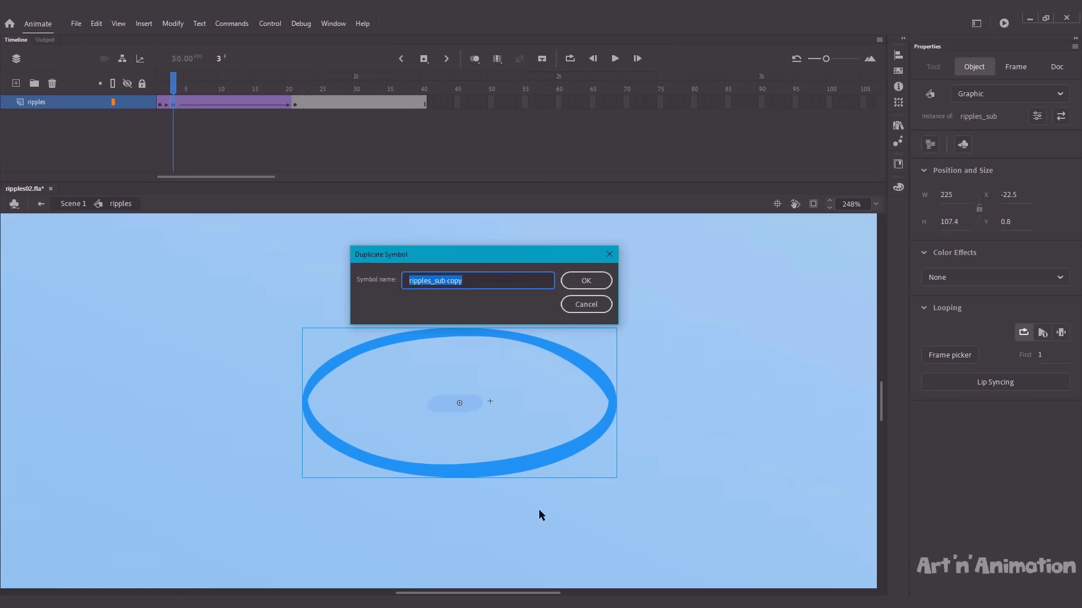
pyautogui.press('Right')
pyautogui.press('BackSpace')
pyautogui.press('BackSpace')
pyautogui.press('BackSpace')
pyautogui.press('BackSpace')
pyautogui.press('BackSpace')
pyautogui.write('01')
pyautogui.press('Return')
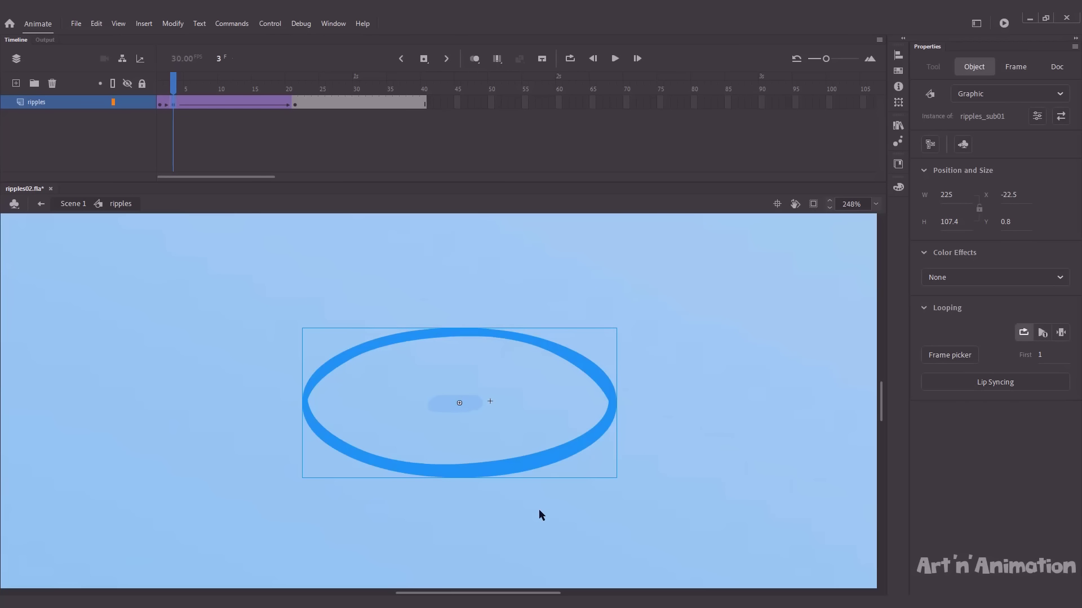
# - Inside ripples_sub01, reshape the ring's edges to thin its upper arc and lower-right arc, and return to the ripples symbol
pyautogui.doubleClick(528, 466)
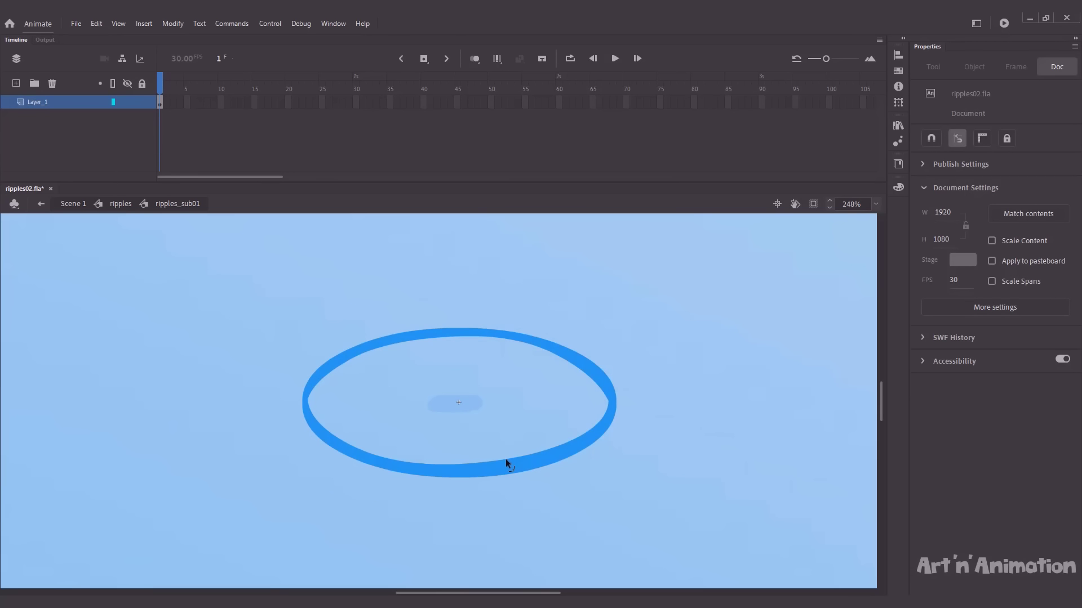
pyautogui.press('v')
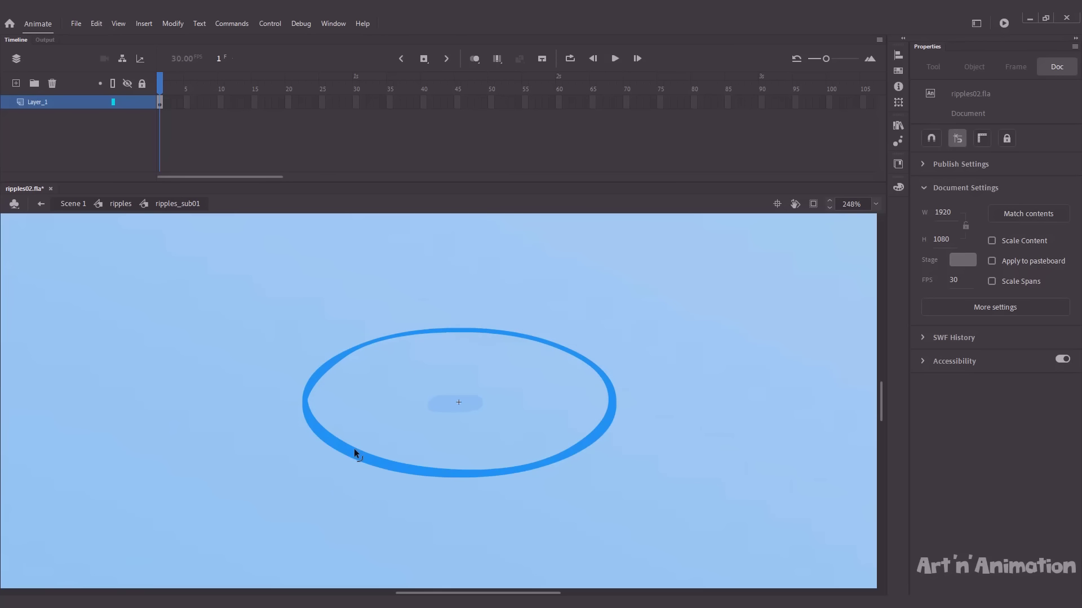
pyautogui.click(121, 204)
# - Add a keyframe at frame 5 of the ripples layer
pyautogui.click(186, 90)
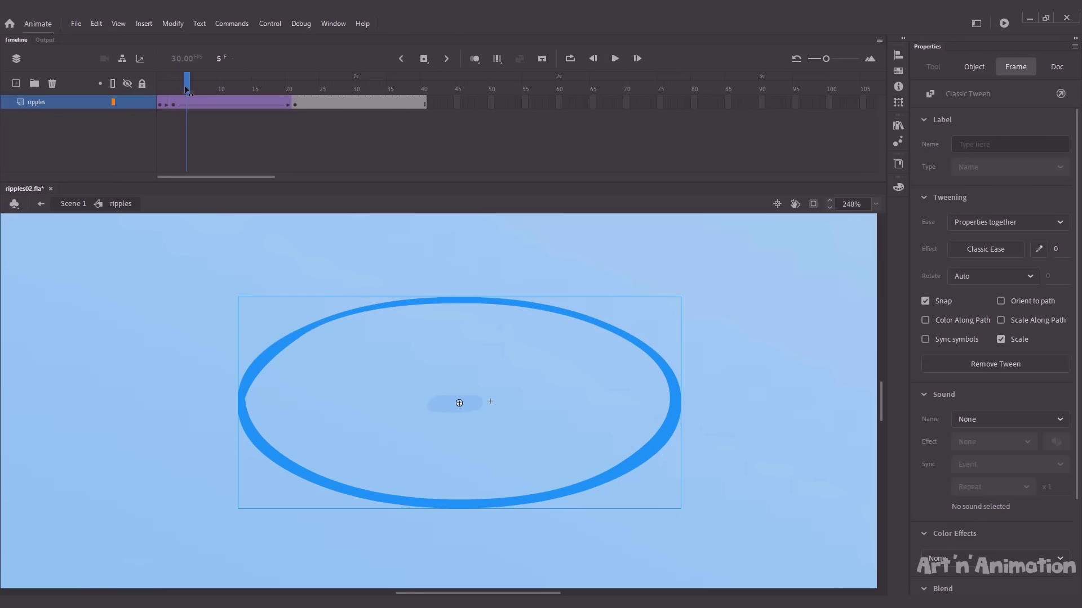
pyautogui.click(187, 102)
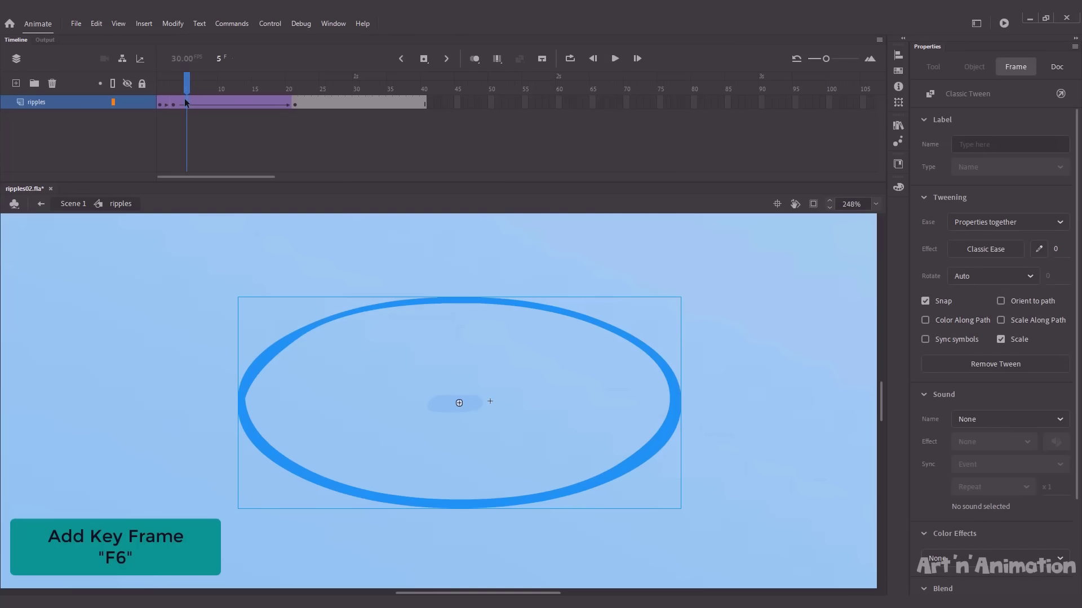
pyautogui.press('F6')
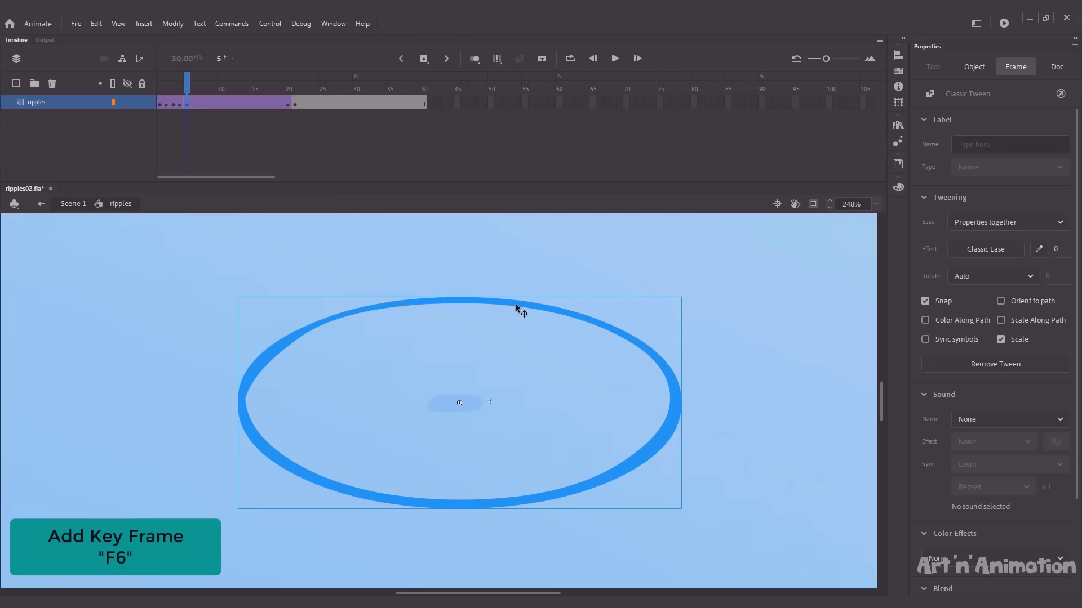
# - Duplicate the ring symbol at frame 5 under the name ripples_sub02
pyautogui.rightClick(515, 303)
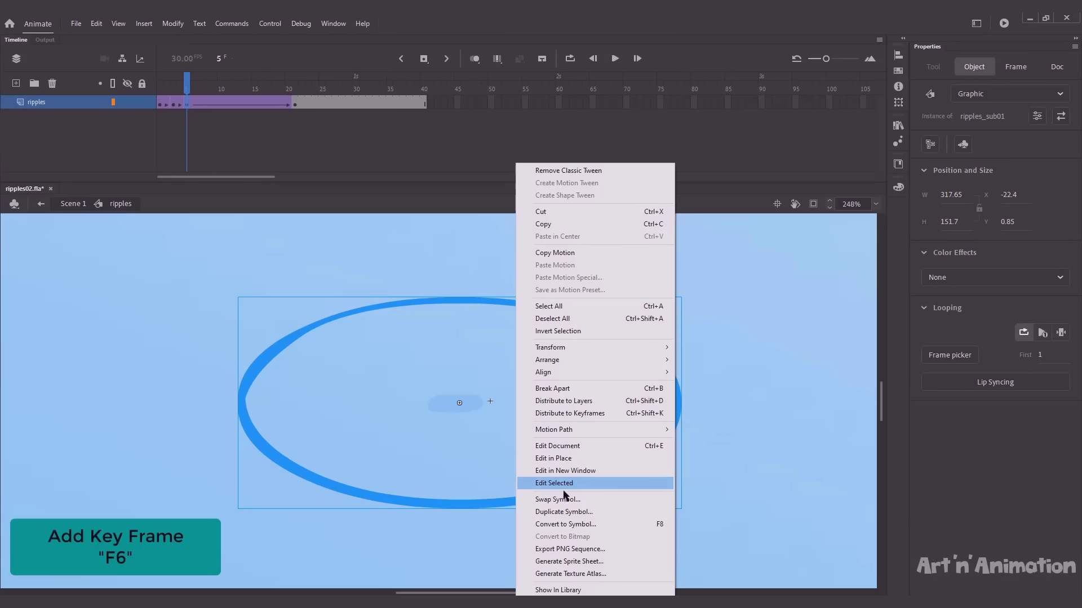
pyautogui.click(563, 512)
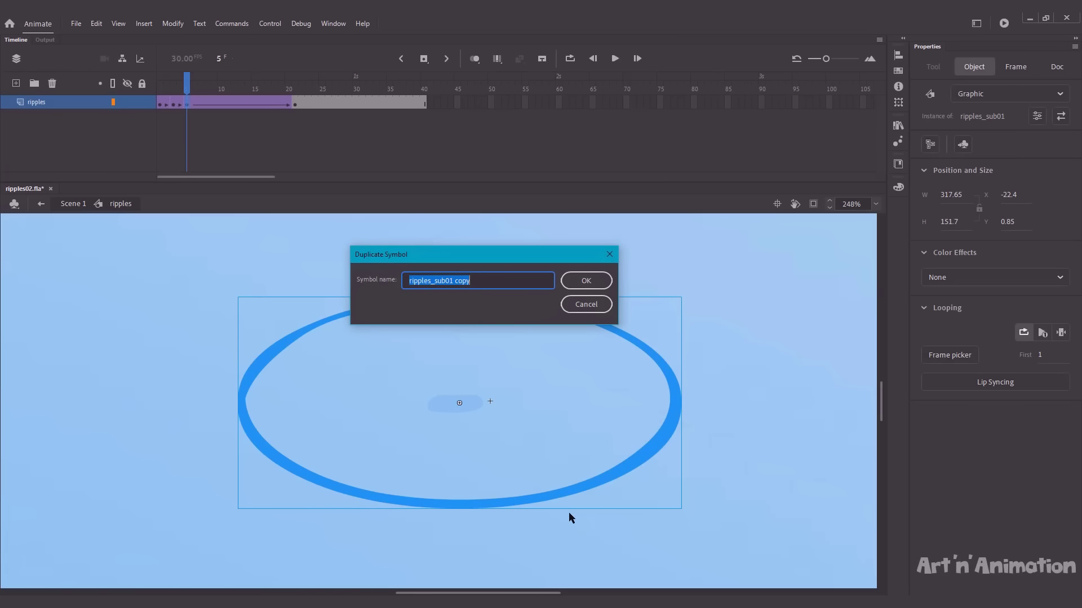
pyautogui.press('Right')
pyautogui.press('BackSpace')
pyautogui.press('BackSpace')
pyautogui.press('BackSpace')
pyautogui.press('BackSpace')
pyautogui.press('BackSpace')
pyautogui.press('BackSpace')
pyautogui.write('2')
pyautogui.press('Return')
# - Inside ripples_sub02, thin the ring and open gaps along its upper arc and right side, and return to the ripples symbol
pyautogui.doubleClick(535, 499)
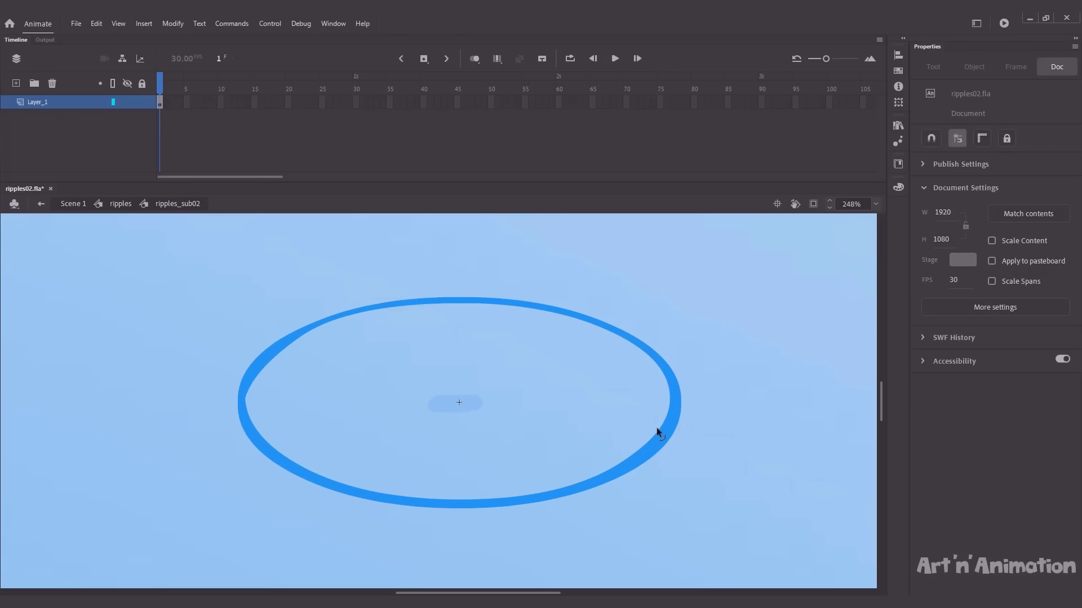
pyautogui.moveTo(661, 427); pyautogui.dragTo(672, 430)
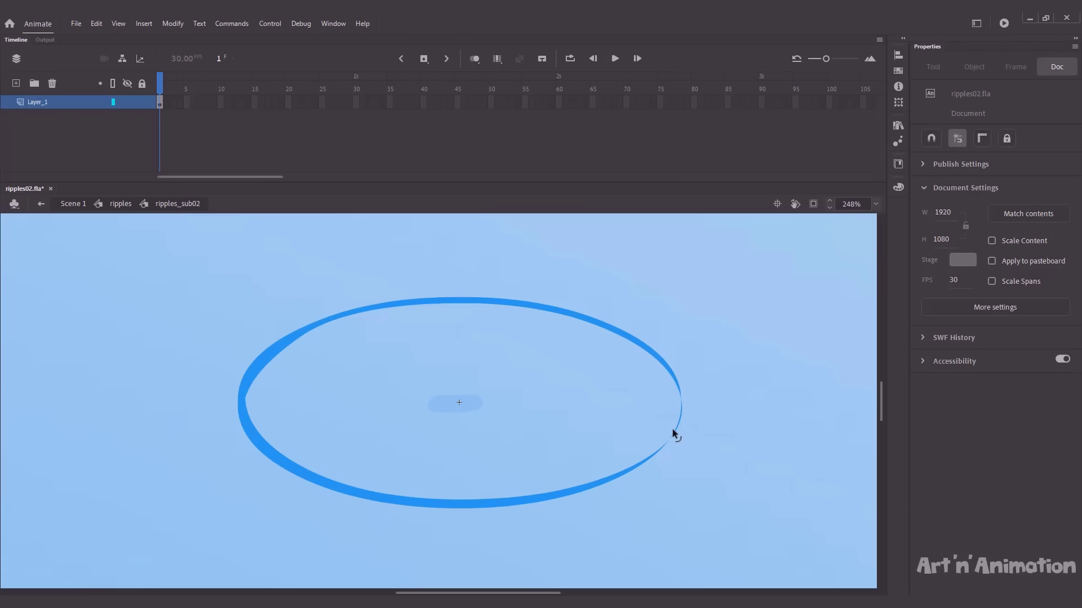
pyautogui.moveTo(540, 307); pyautogui.dragTo(544, 304)
pyautogui.moveTo(333, 320); pyautogui.dragTo(323, 318)
pyautogui.moveTo(312, 471); pyautogui.dragTo(313, 475)
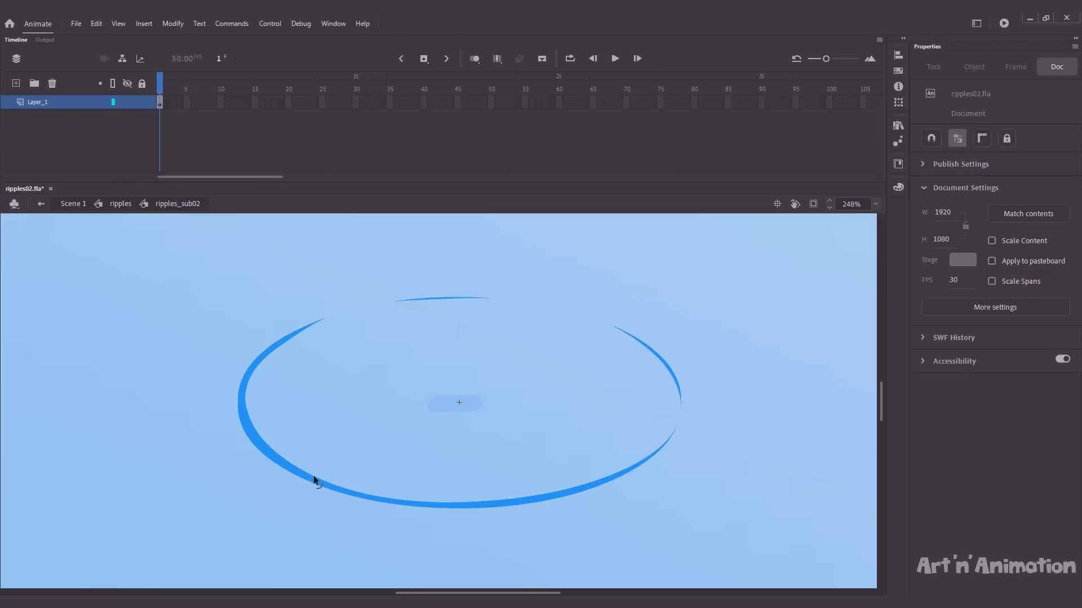
pyautogui.click(120, 203)
# - Add a keyframe at frame 7 and duplicate its ring symbol under the name ripples_sub03
pyautogui.moveTo(189, 94); pyautogui.dragTo(201, 104)
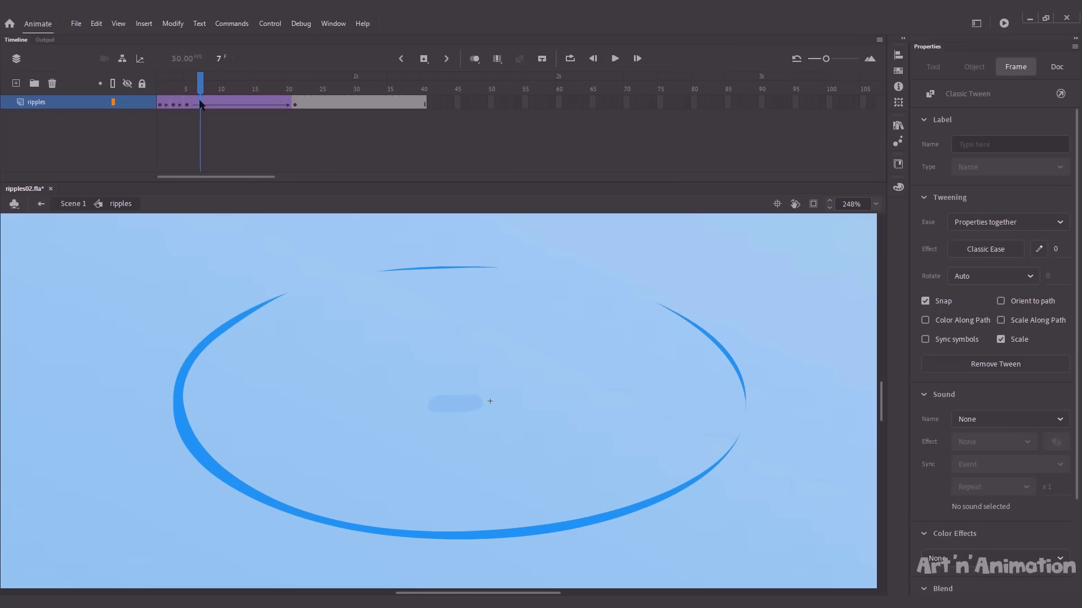
pyautogui.click(201, 104)
pyautogui.rightClick(232, 285)
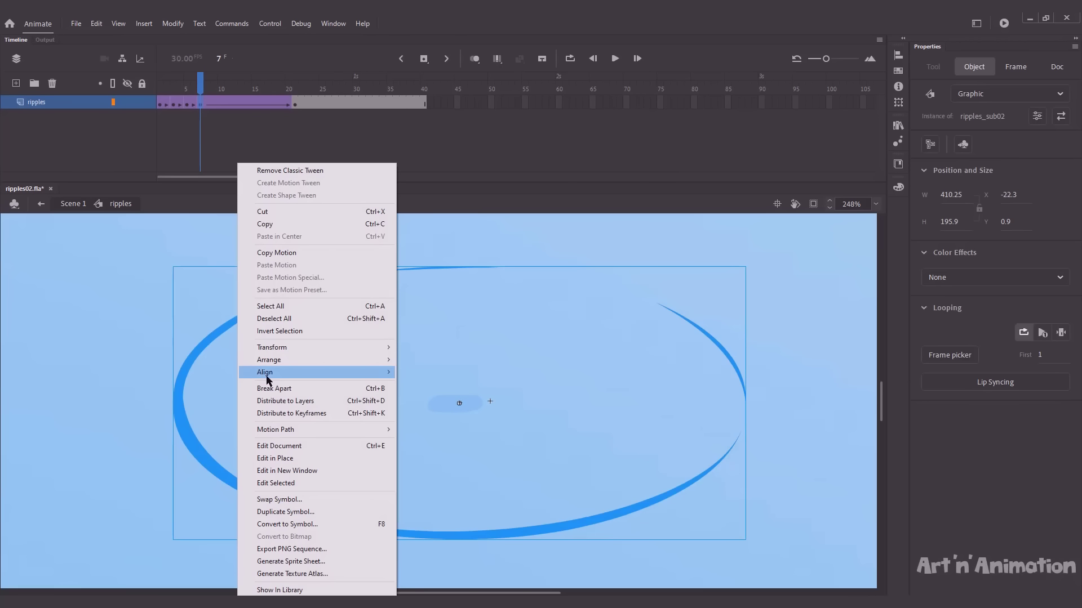
pyautogui.click(286, 510)
pyautogui.press('End')
pyautogui.press('BackSpace')
pyautogui.press('BackSpace')
pyautogui.press('BackSpace')
pyautogui.press('BackSpace')
pyautogui.press('BackSpace')
pyautogui.press('BackSpace')
pyautogui.write('3')
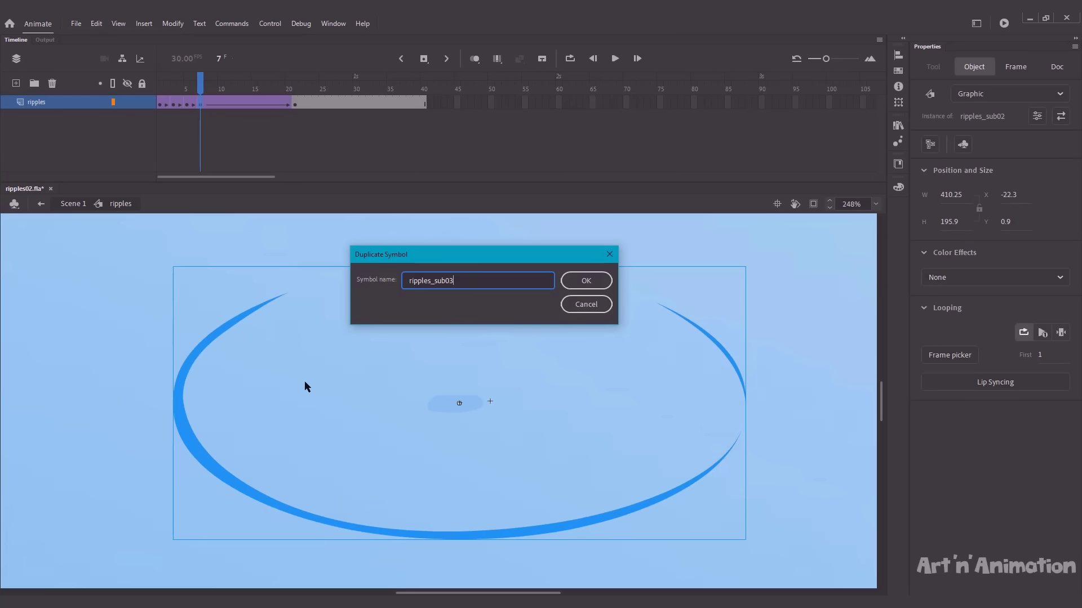
pyautogui.press('Return')
# - Inside ripples_sub03, thin the ring's lower-left arc and thicken its upper-right segment
pyautogui.doubleClick(210, 458)
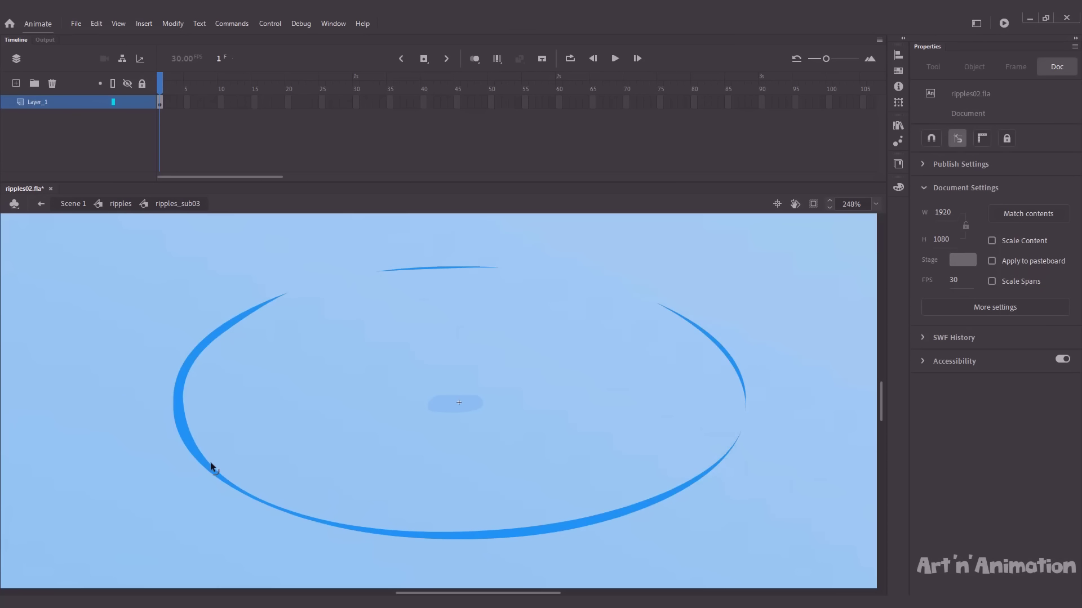
pyautogui.moveTo(211, 462); pyautogui.dragTo(205, 458)
pyautogui.moveTo(722, 351); pyautogui.dragTo(718, 356)
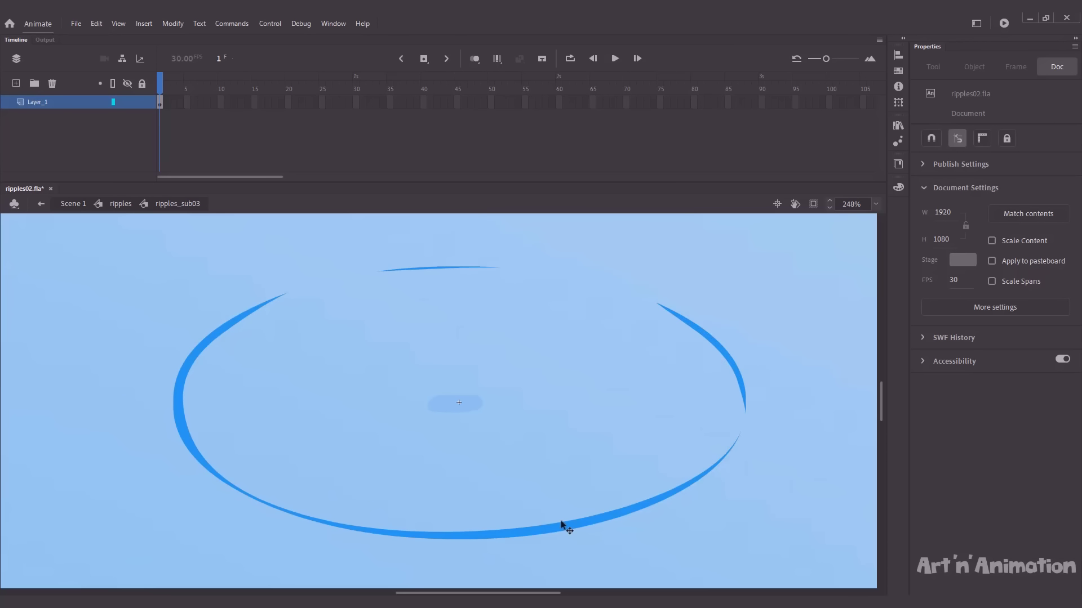
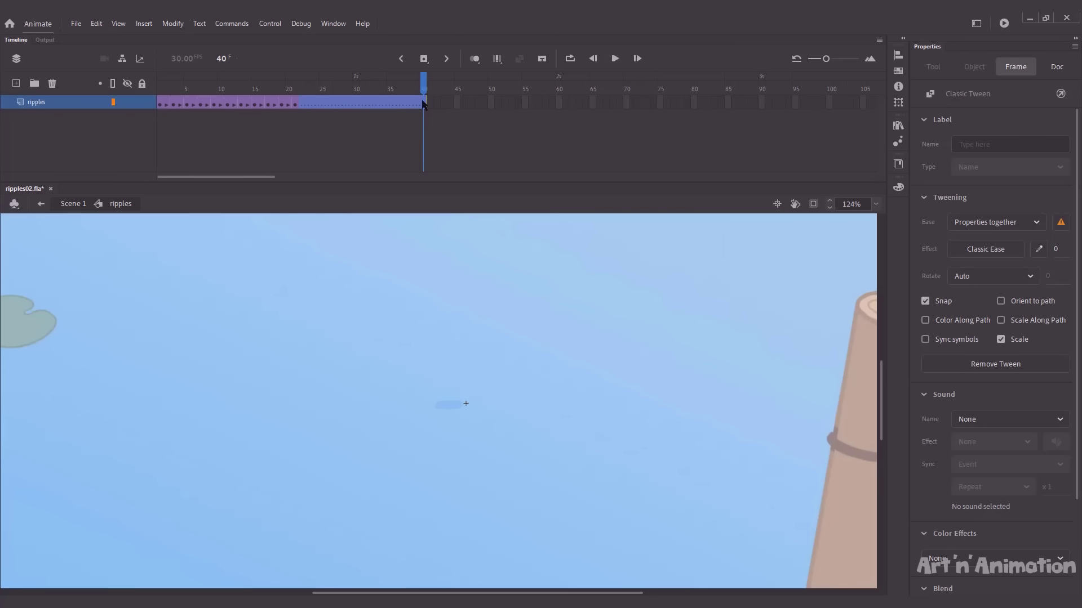
# - Remove the tween frames after frame 21 and play back the ripple animation
pyautogui.hotkey('shift', 'F5')
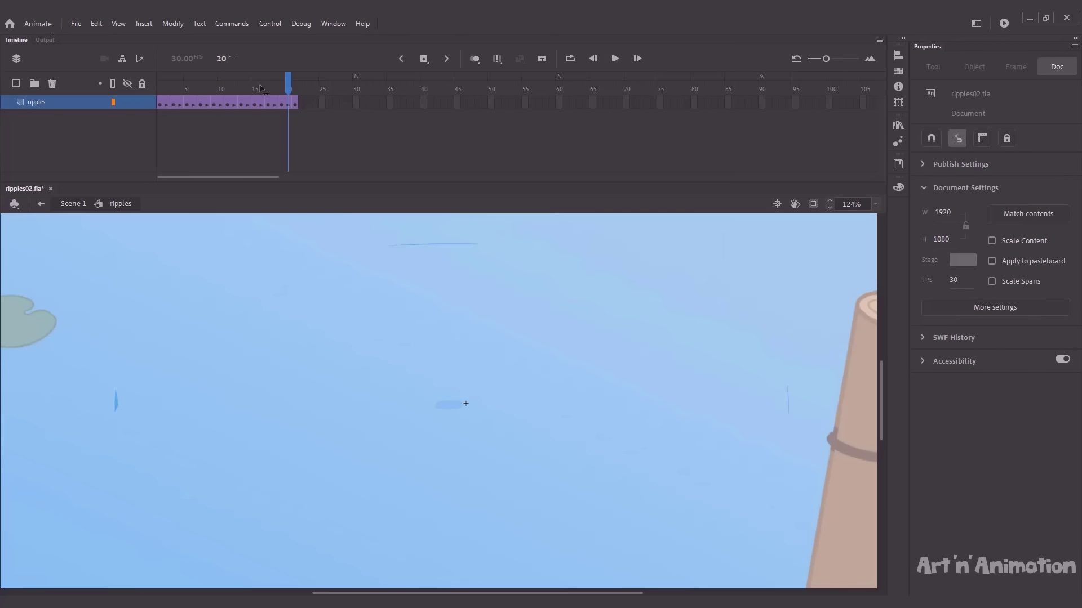
pyautogui.press('Return')
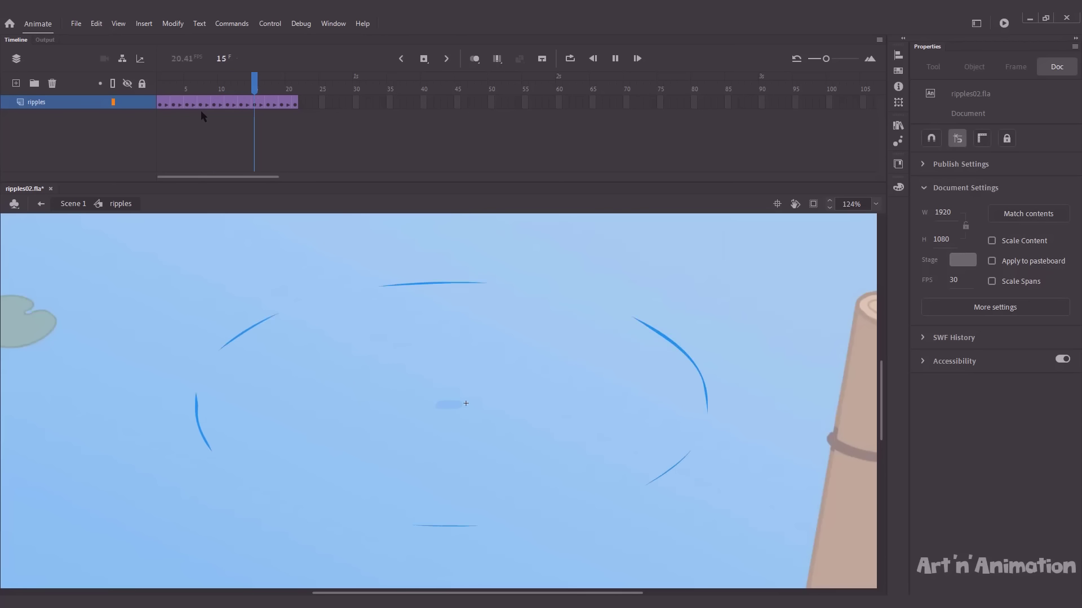
pyautogui.press('Return')
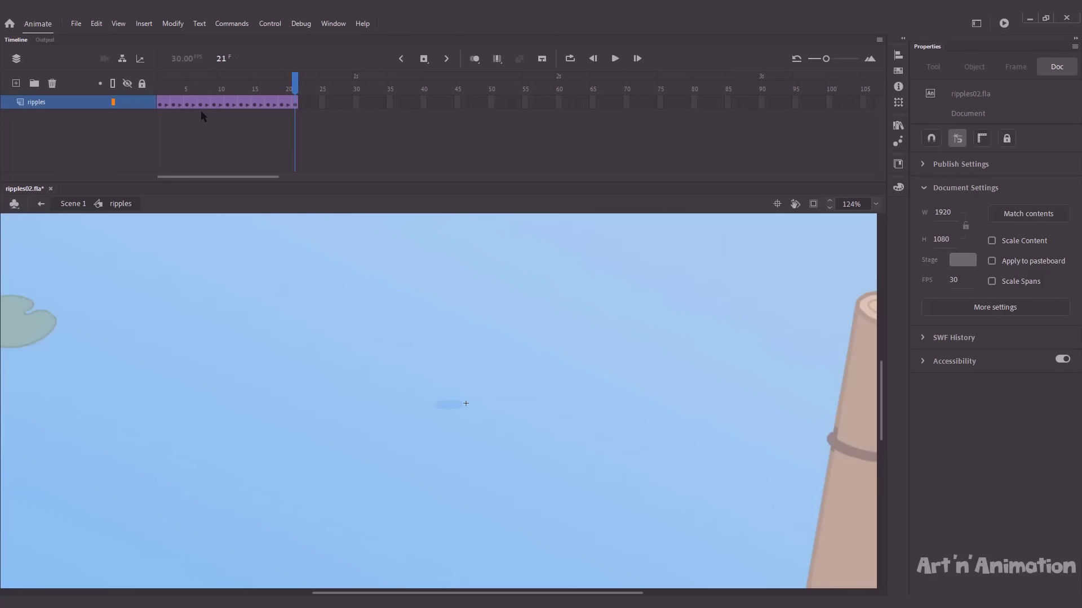
# - Apply an Alpha color effect of 85% to the ring at frame 9
pyautogui.moveTo(222, 103); pyautogui.dragTo(214, 103)
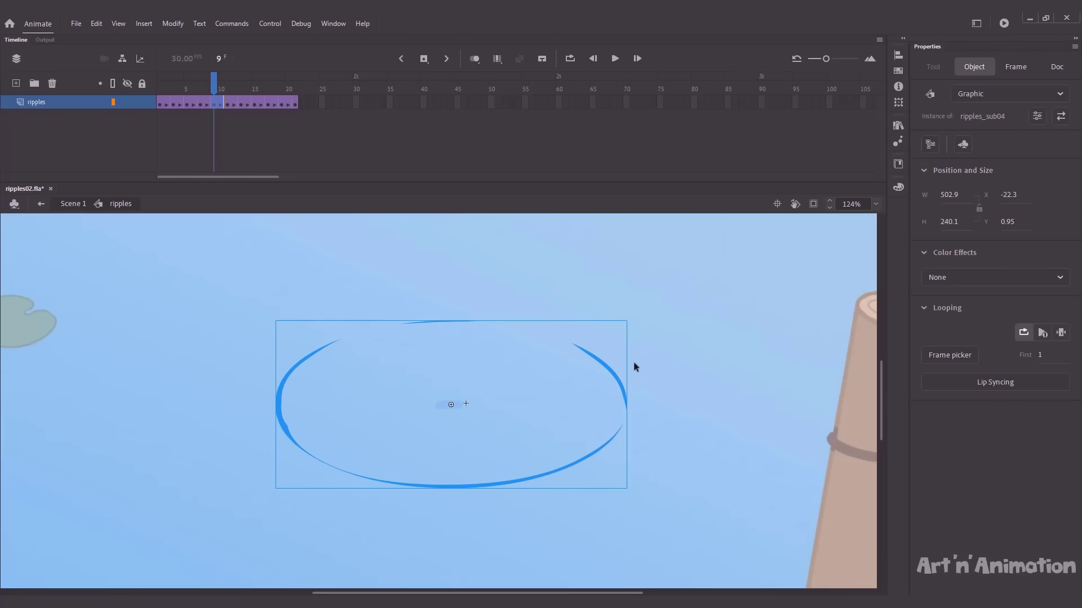
pyautogui.click(941, 278)
pyautogui.click(940, 371)
pyautogui.moveTo(1068, 310); pyautogui.dragTo(1044, 310)
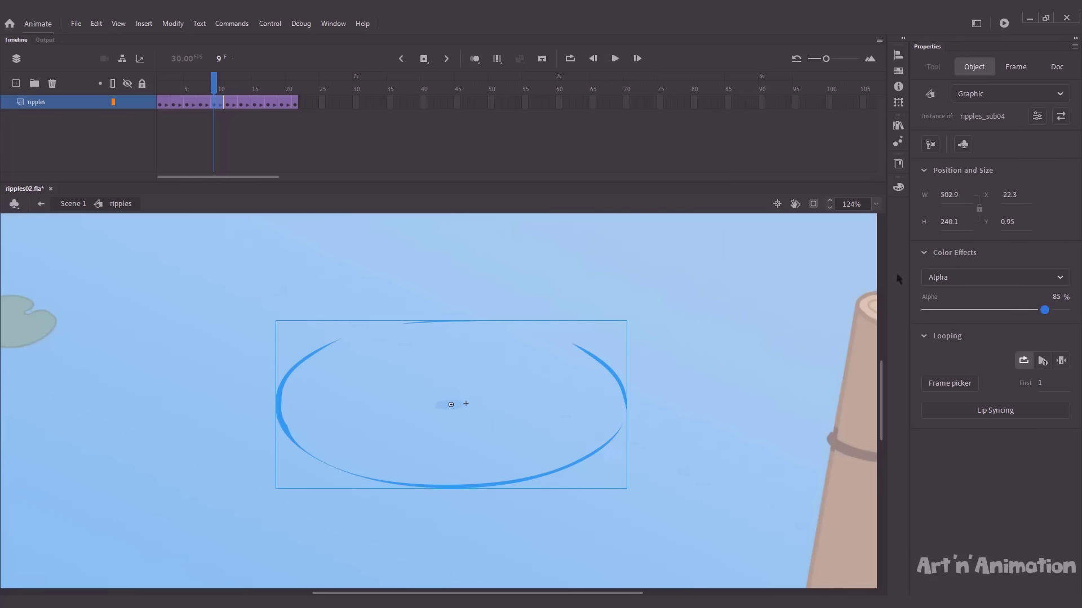
# - Apply an Alpha color effect of 69% to the ripple segments at frame 11
pyautogui.click(225, 103)
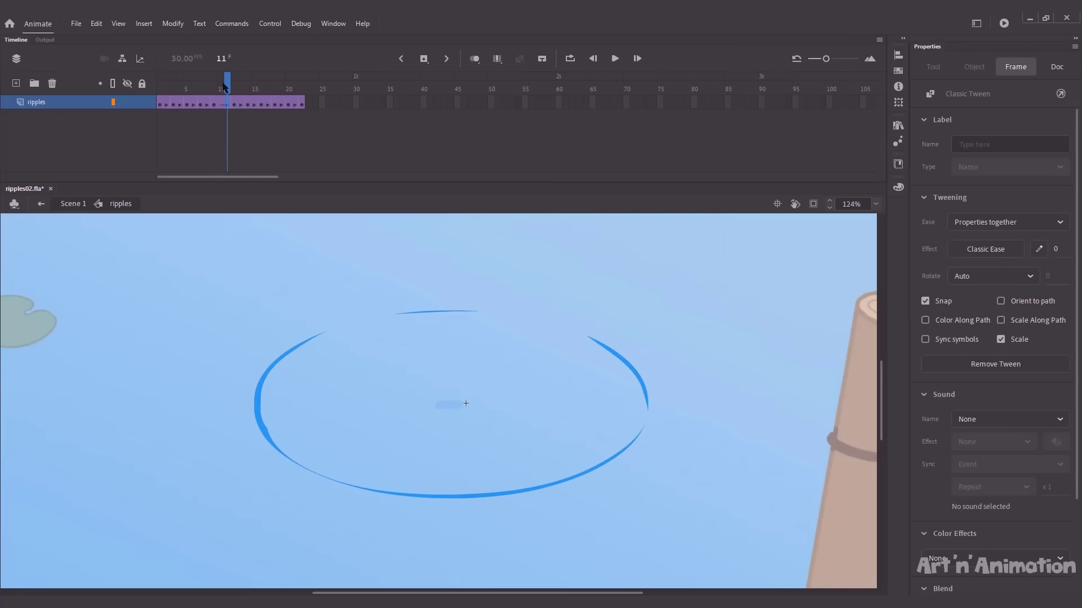
pyautogui.press(',')
pyautogui.press(',')
pyautogui.moveTo(223, 86); pyautogui.dragTo(229, 87)
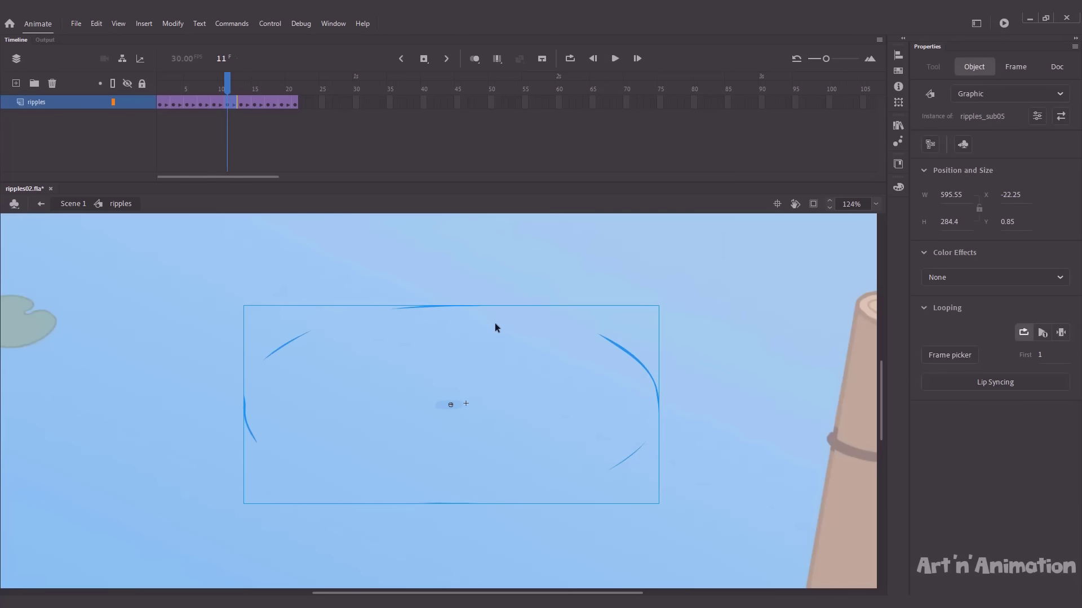
pyautogui.click(928, 281)
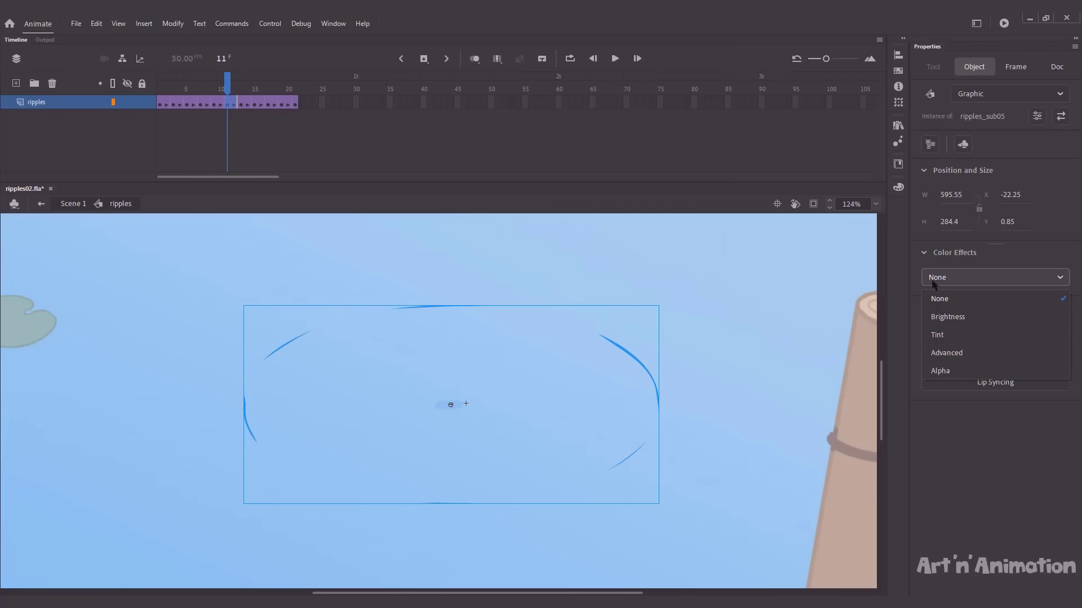
pyautogui.click(946, 371)
pyautogui.moveTo(1042, 311); pyautogui.dragTo(1021, 313)
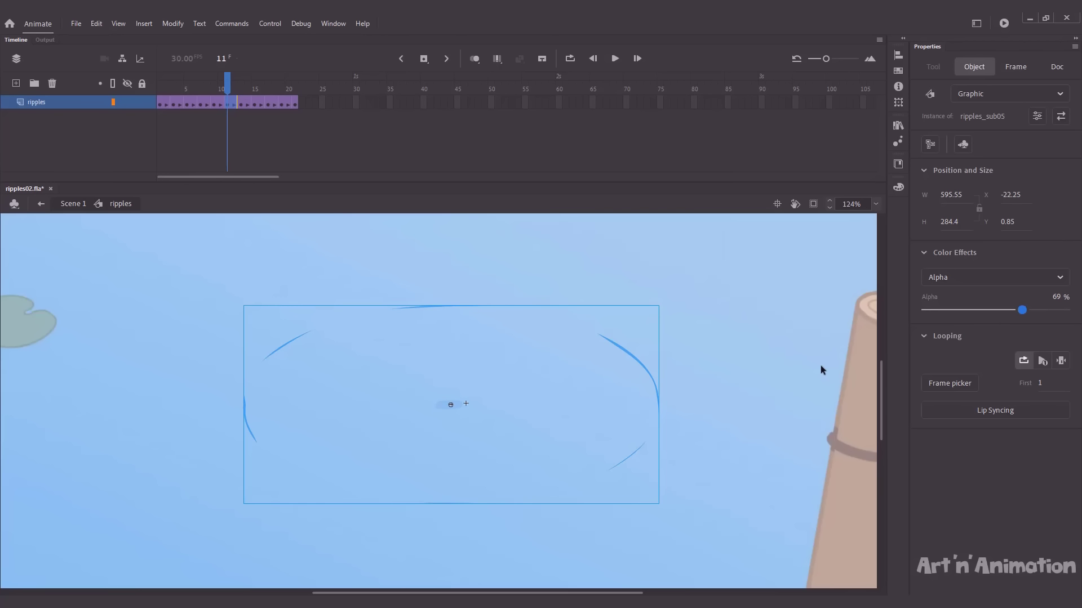
# - Apply an Alpha color effect to the ripple segments at frame 13, slightly more transparent than at frame 11
pyautogui.press('.')
pyautogui.press('.')
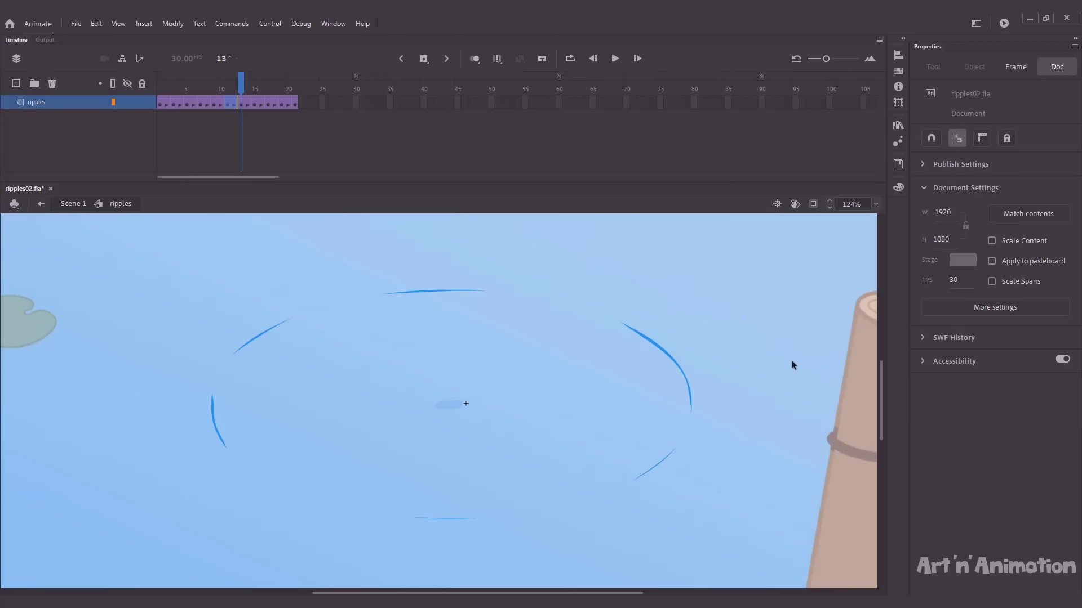
pyautogui.click(656, 354)
pyautogui.click(961, 282)
pyautogui.click(947, 366)
pyautogui.moveTo(1022, 314); pyautogui.dragTo(1013, 313)
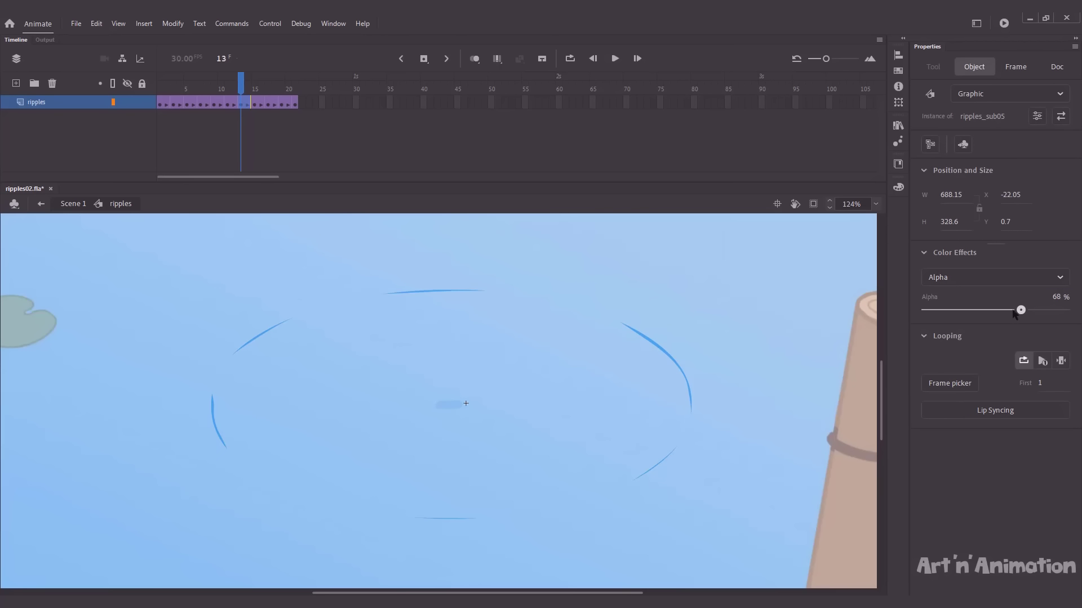
# - Apply an Alpha color effect to the ripple segments at frame 15, more transparent than at frame 13
pyautogui.press('.')
pyautogui.press('.')
pyautogui.click(668, 347)
pyautogui.click(995, 277)
pyautogui.click(948, 370)
pyautogui.moveTo(1068, 309); pyautogui.dragTo(995, 315)
# - Apply an Alpha color effect of 30% to all the ripple segments at frame 17
pyautogui.press('.')
pyautogui.press('.')
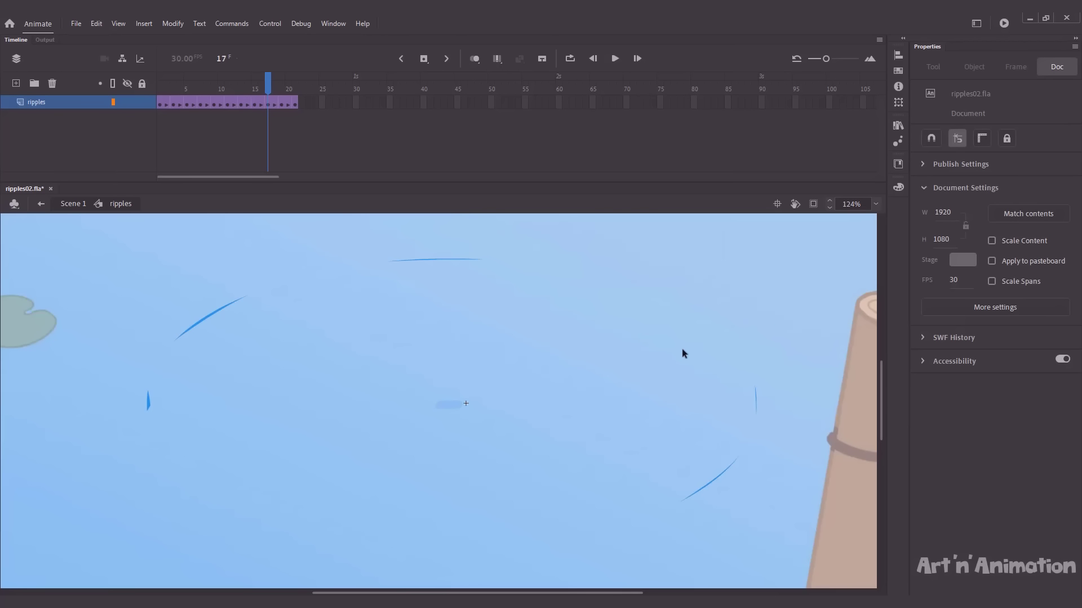
pyautogui.hotkey('ctrl', 'a')
pyautogui.click(983, 279)
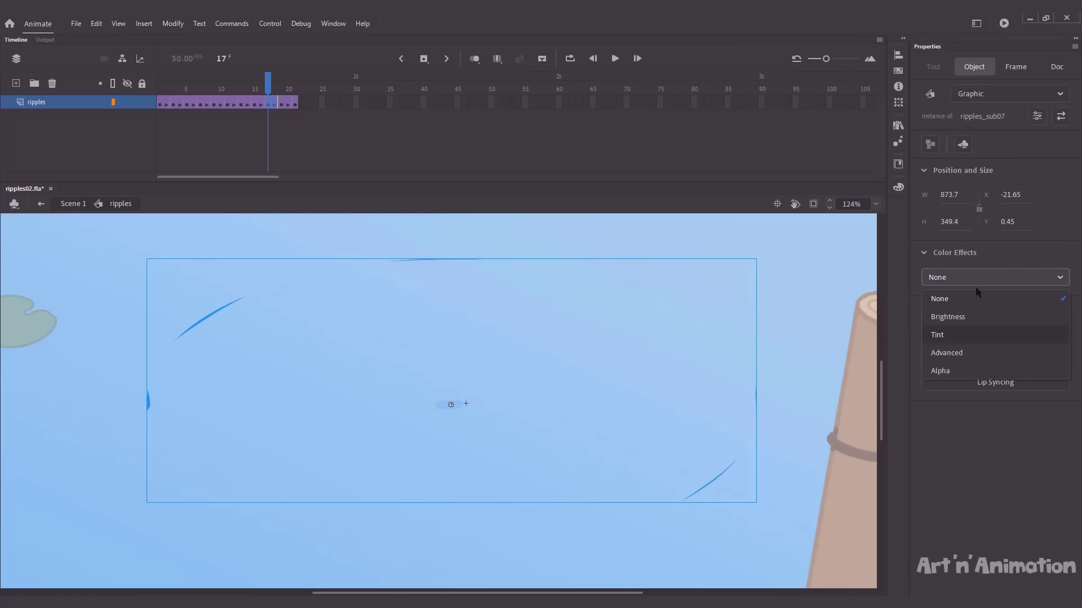
pyautogui.click(938, 367)
pyautogui.moveTo(994, 313); pyautogui.dragTo(965, 311)
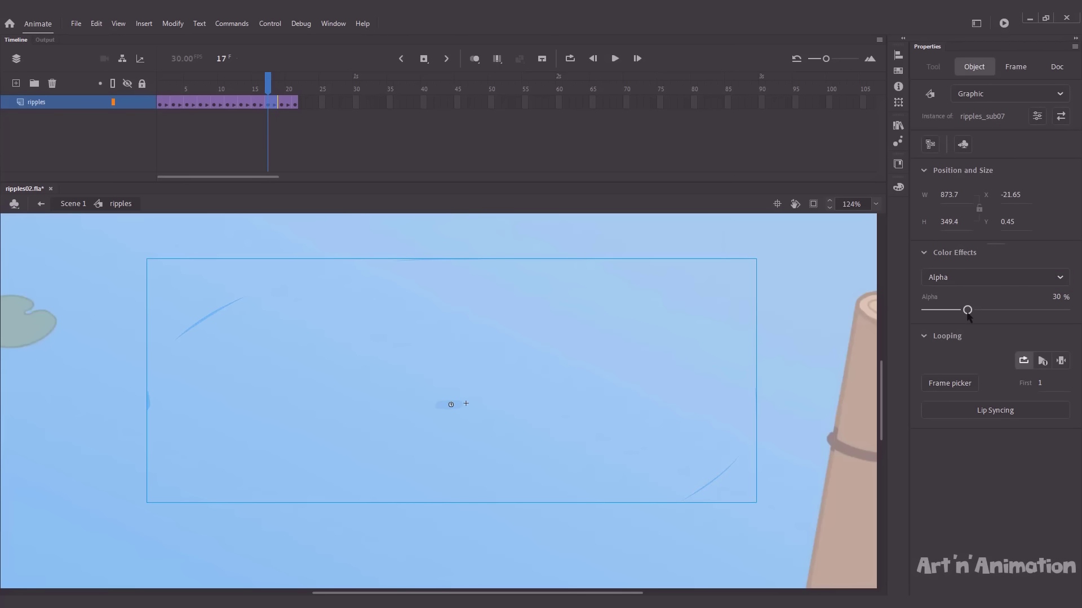
# - Apply an Alpha color effect to the ripple segments at frame 19, more transparent than at frame 17, and play back the ripples
pyautogui.press('.')
pyautogui.press('.')
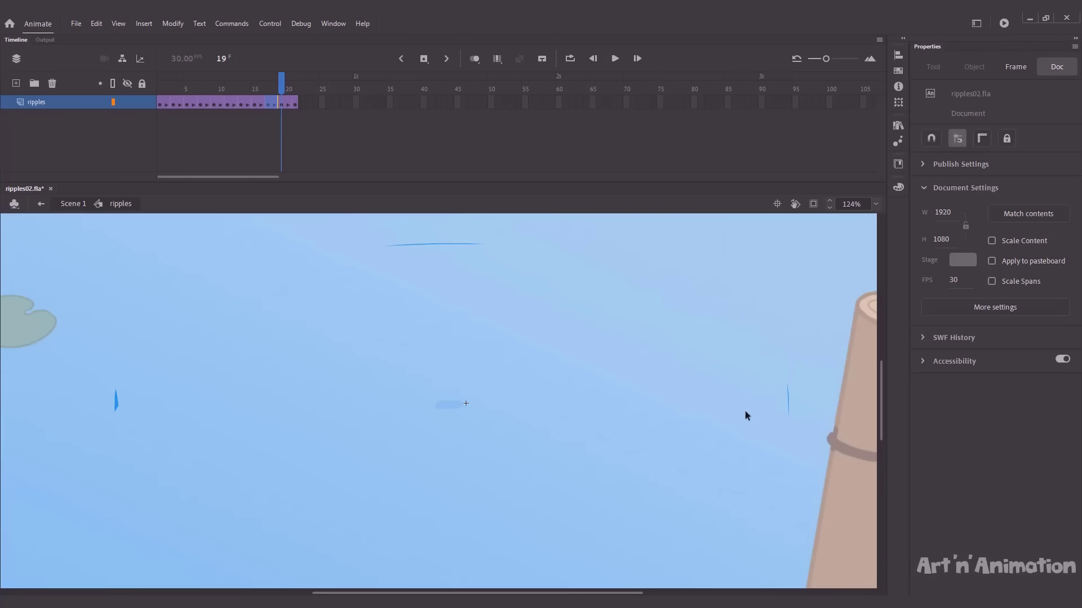
pyautogui.hotkey('ctrl', 'a')
pyautogui.click(1006, 280)
pyautogui.click(971, 367)
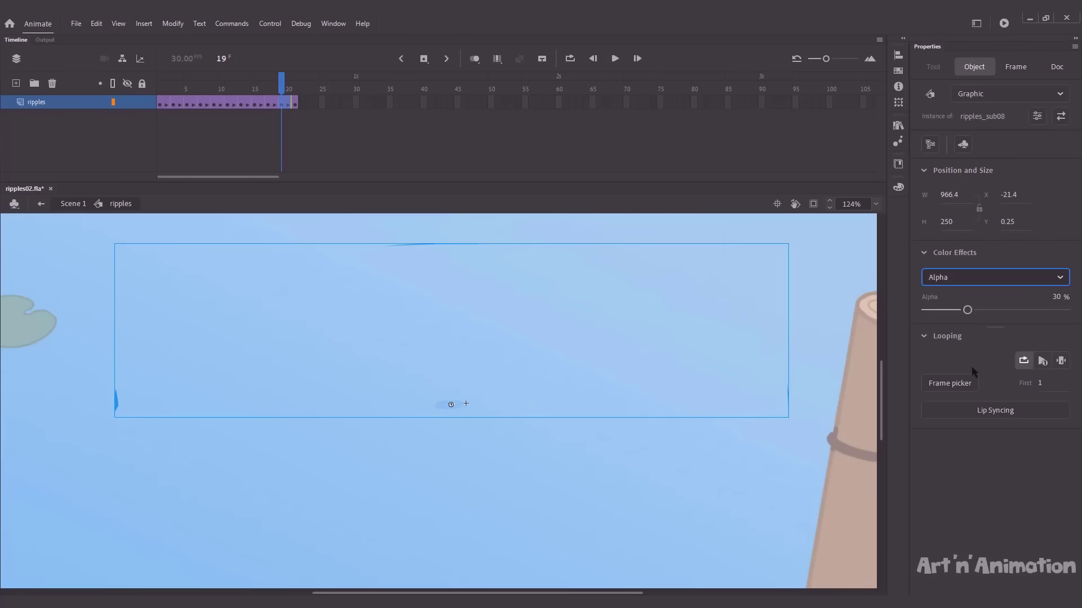
pyautogui.moveTo(968, 312); pyautogui.dragTo(946, 310)
pyautogui.click(836, 292)
pyautogui.press('Return')
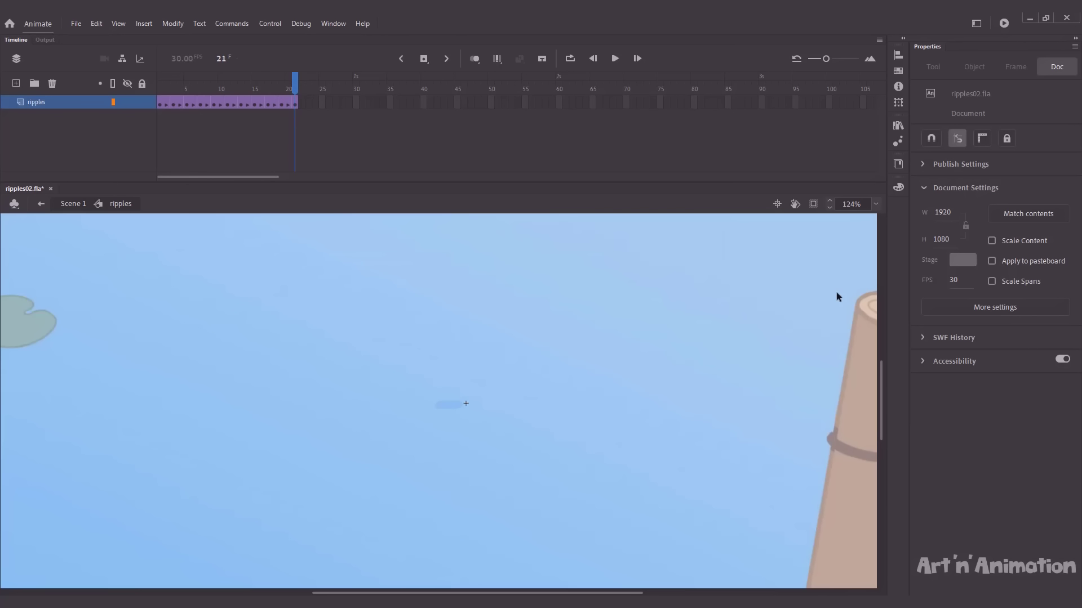
pyautogui.press('Return')
# - Return to Scene 1 and move the ripples layer's starting keyframe to frame 20
pyautogui.click(73, 203)
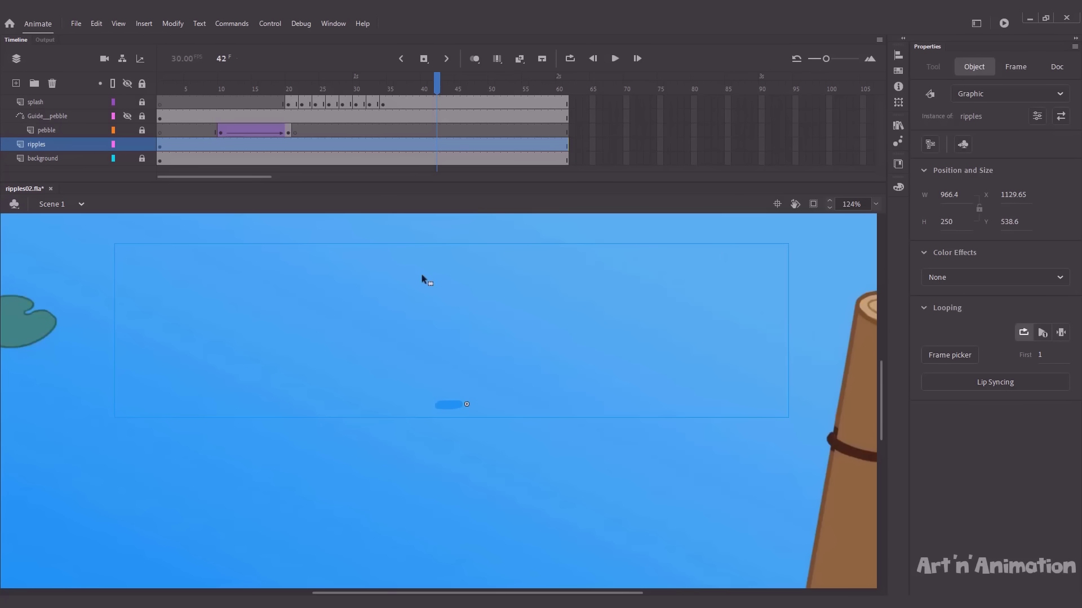
pyautogui.click(341, 91)
pyautogui.click(161, 146)
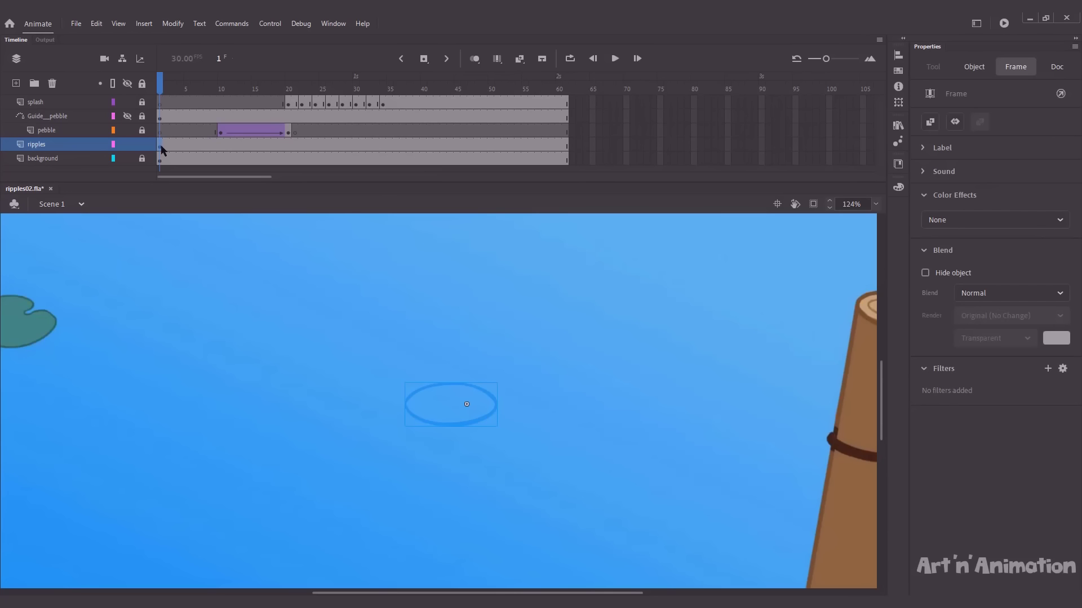
pyautogui.click(293, 144)
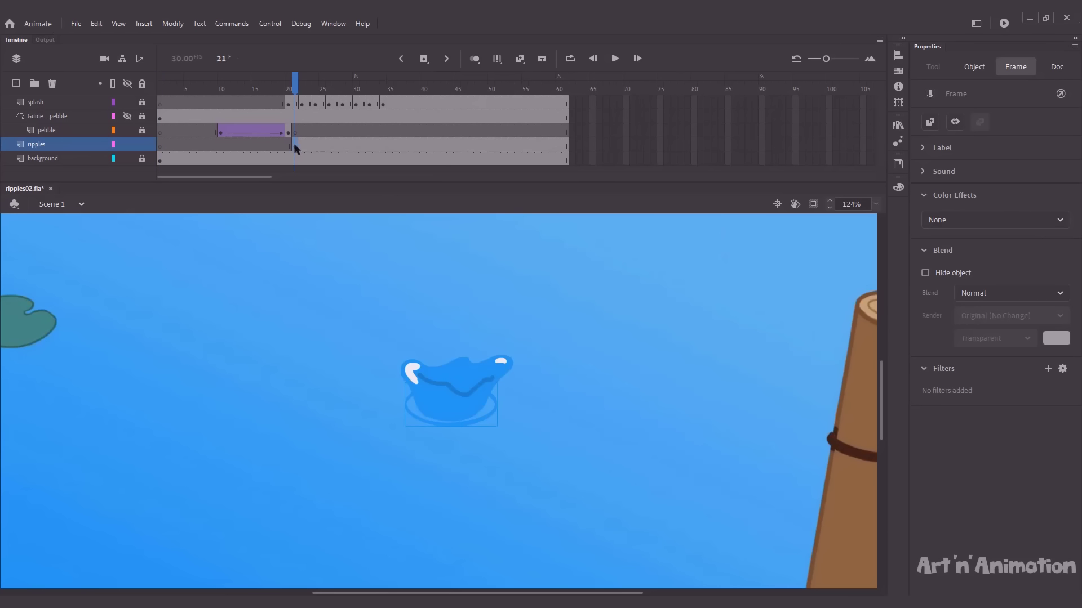
pyautogui.moveTo(292, 97)
pyautogui.mouseDown()
pyautogui.moveTo(217, 89)
pyautogui.moveTo(288, 89)
pyautogui.mouseUp()
# - Fit the scene in the view and scale the ripples instance at frame 20 to 120%
pyautogui.hotkey('ctrl', '2')
pyautogui.click(453, 393)
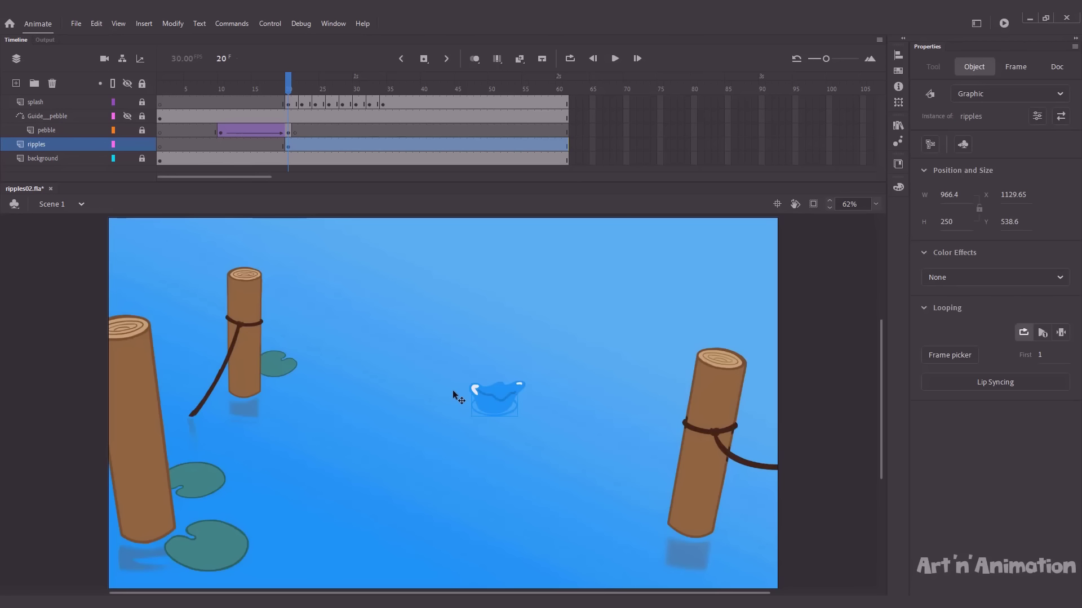
pyautogui.hotkey('ctrl', 'alt', 's')
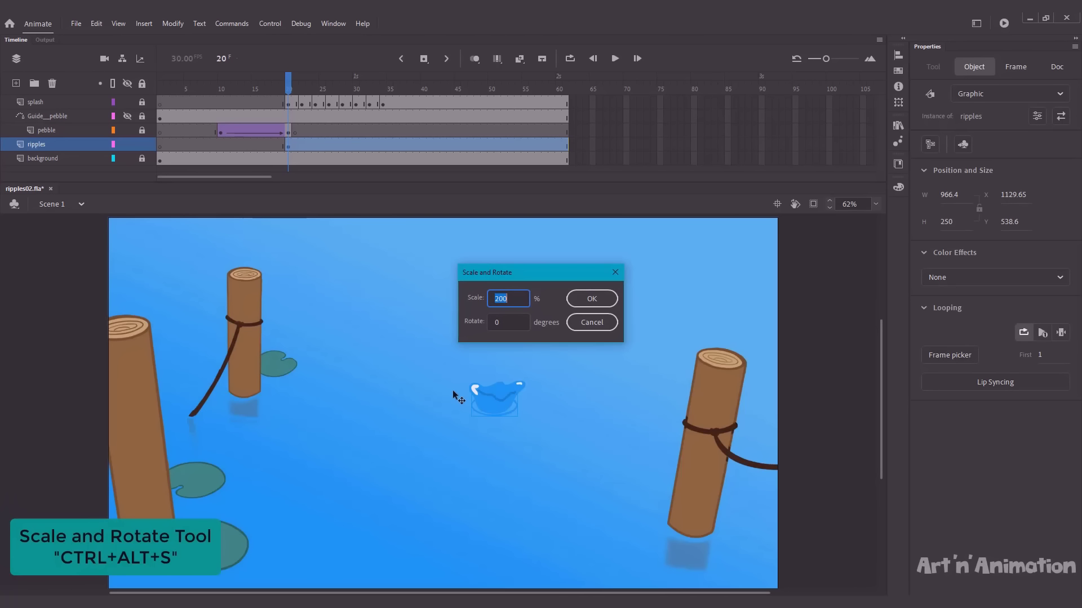
pyautogui.write('120')
pyautogui.press('Return')
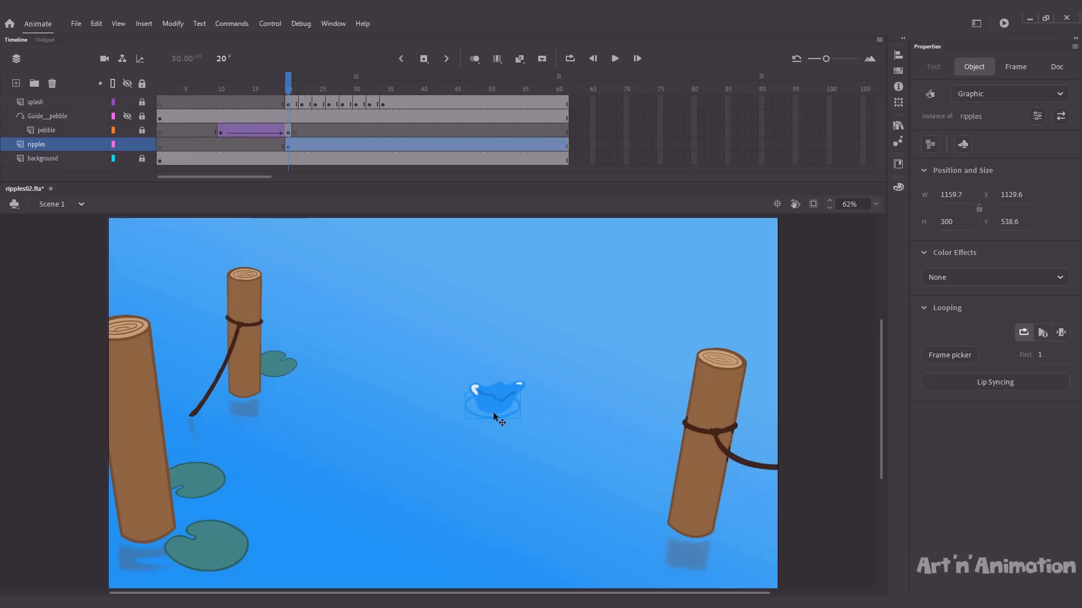
# - Shrink the ripples instance under the splash by scaling it to 95% twice
pyautogui.hotkey('ctrl', 'alt', 's')
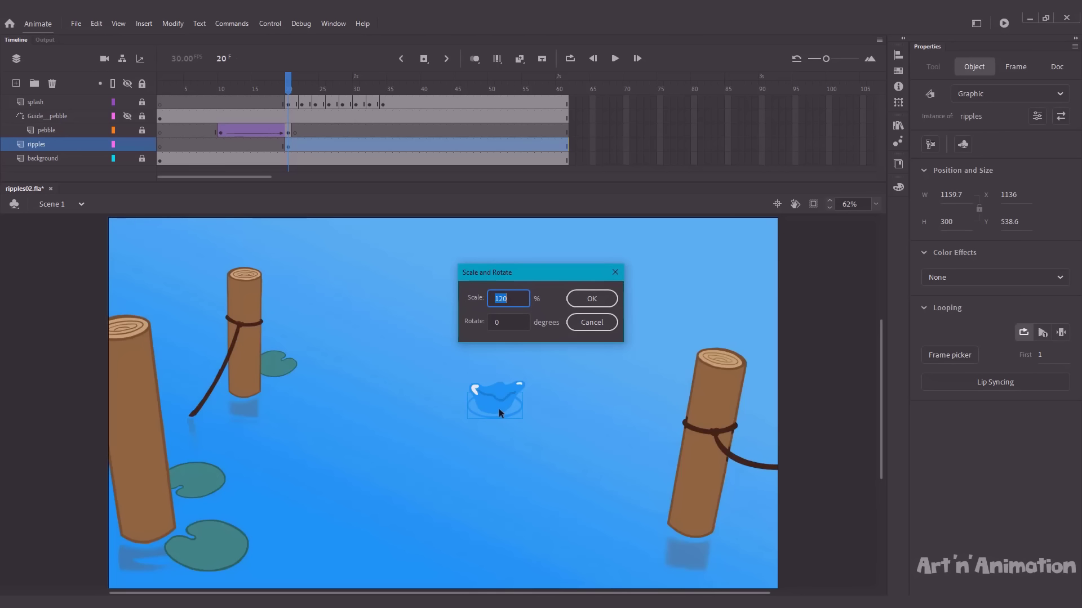
pyautogui.write('95')
pyautogui.press('Return')
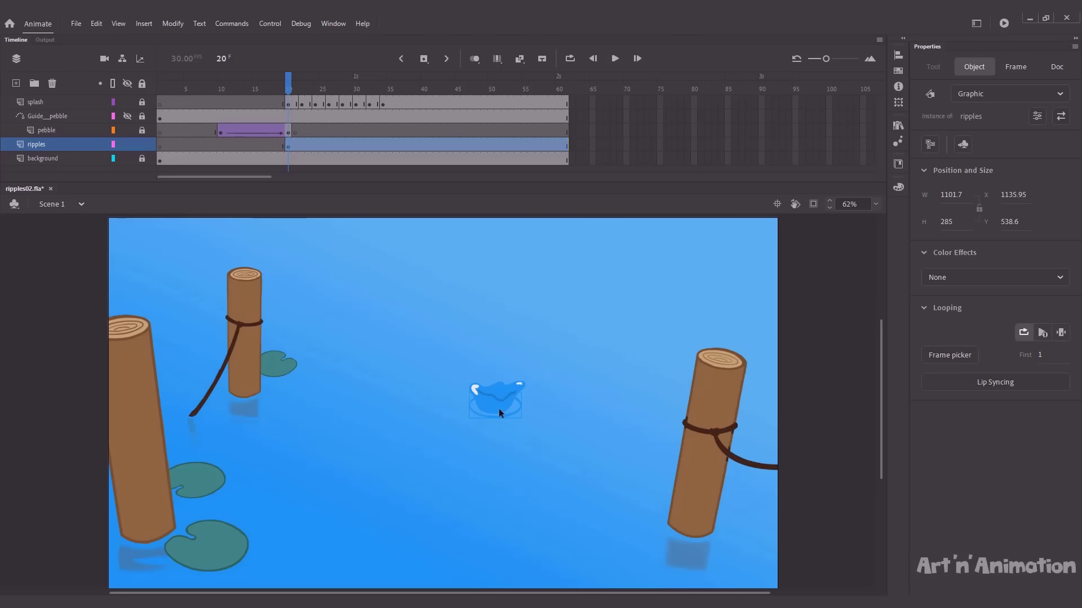
pyautogui.hotkey('ctrl', 'alt', 's')
pyautogui.press('Return')
# - Convert the ripples instance to a graphic symbol named main_ripples
pyautogui.press('F8')
pyautogui.write('main_ripples')
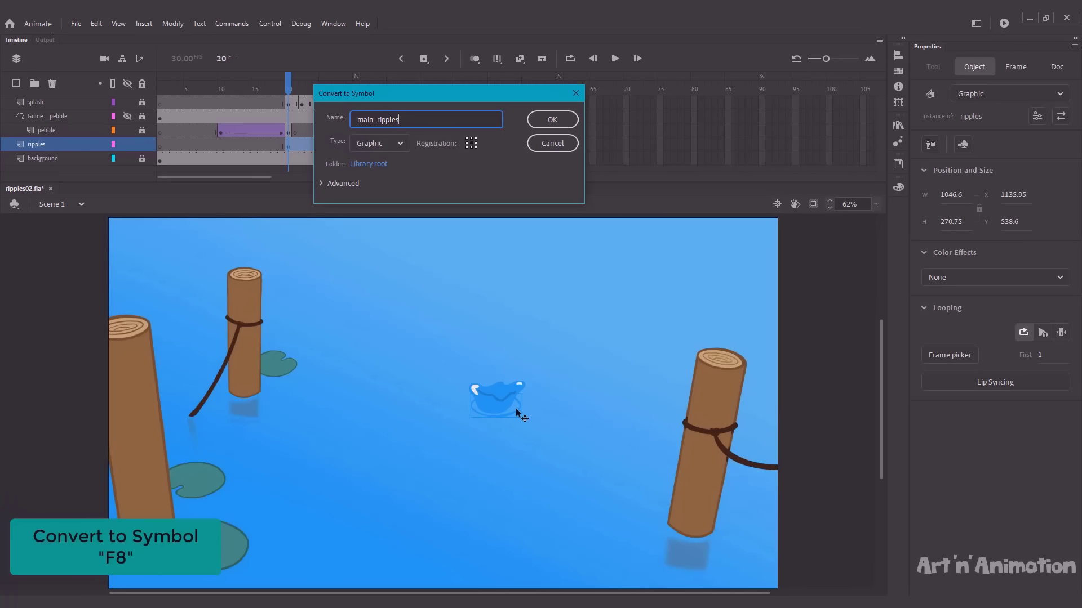
pyautogui.press('Return')
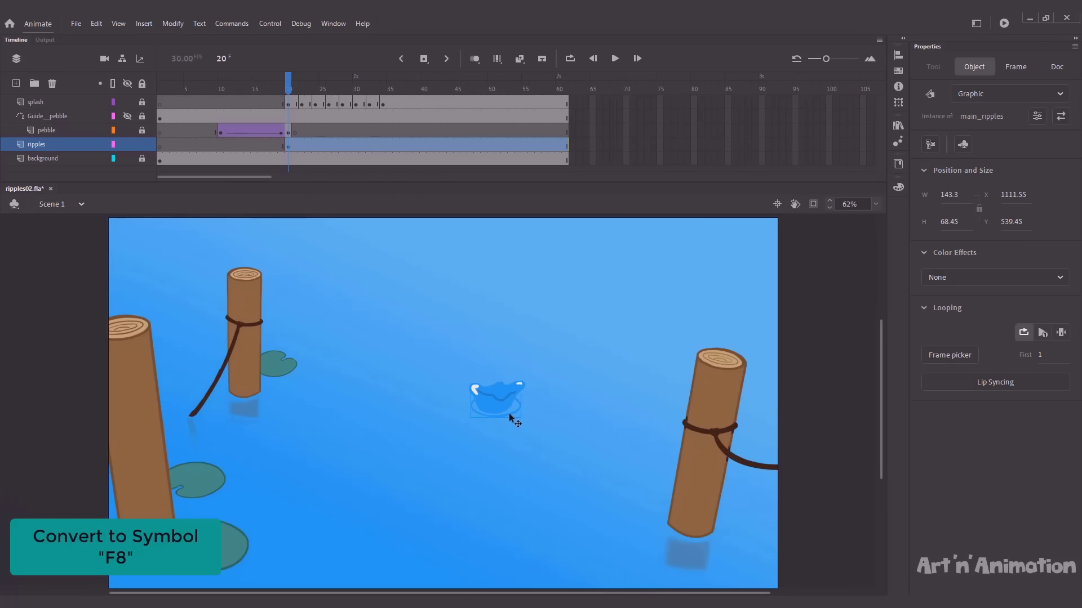
# - Open the main_ripples symbol for editing and extend its layer to frame 40
pyautogui.doubleClick(508, 413)
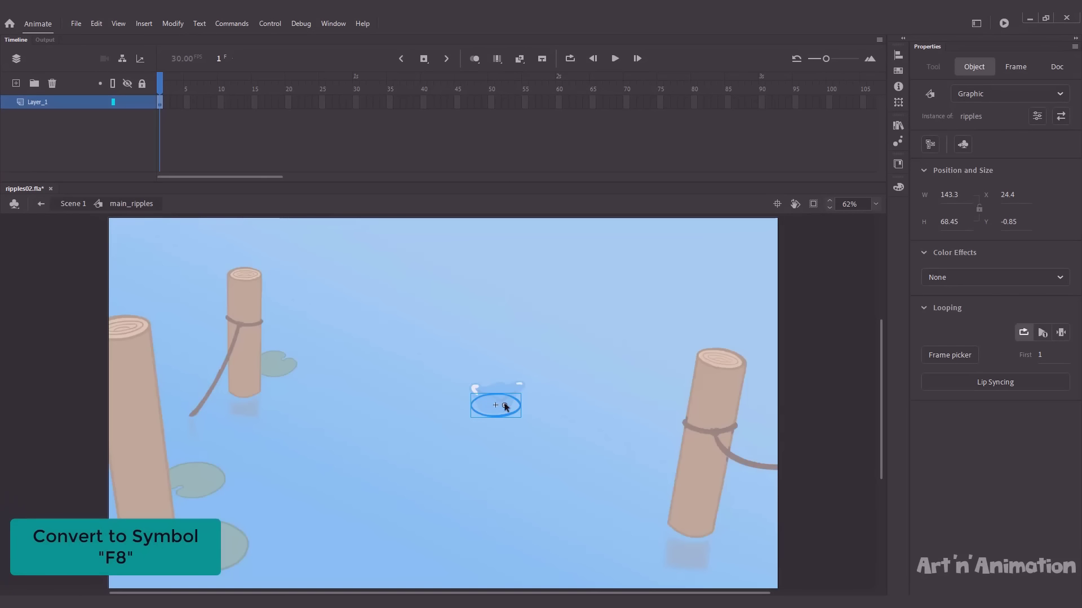
pyautogui.click(423, 103)
pyautogui.press('F5')
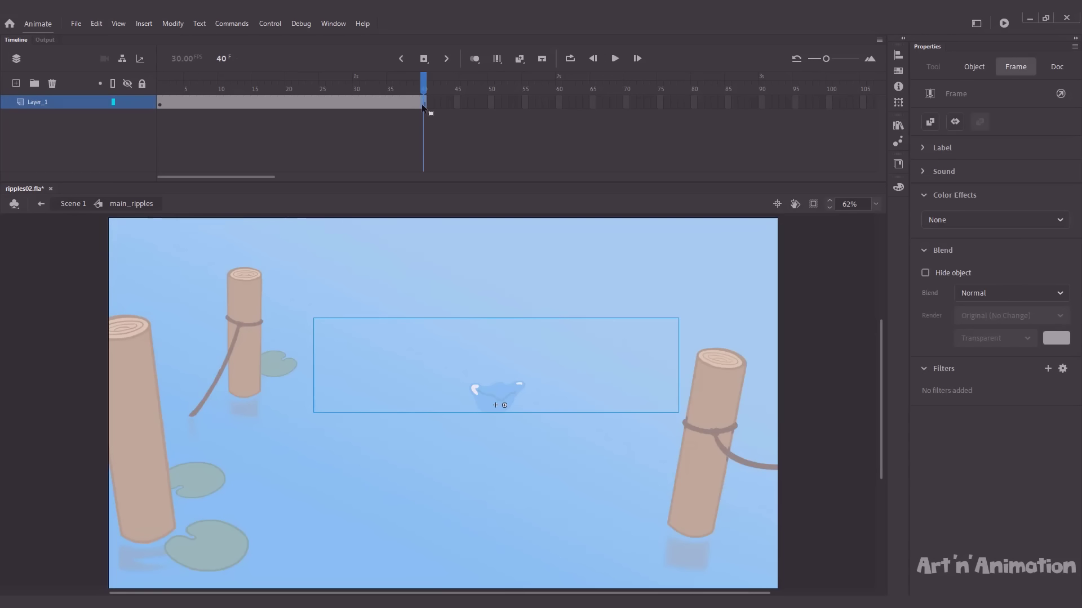
# - Add a second layer in main_ripples, copy Layer_1's ripple keyframe to its frame 5, and play the animation
pyautogui.click(16, 84)
pyautogui.click(168, 118)
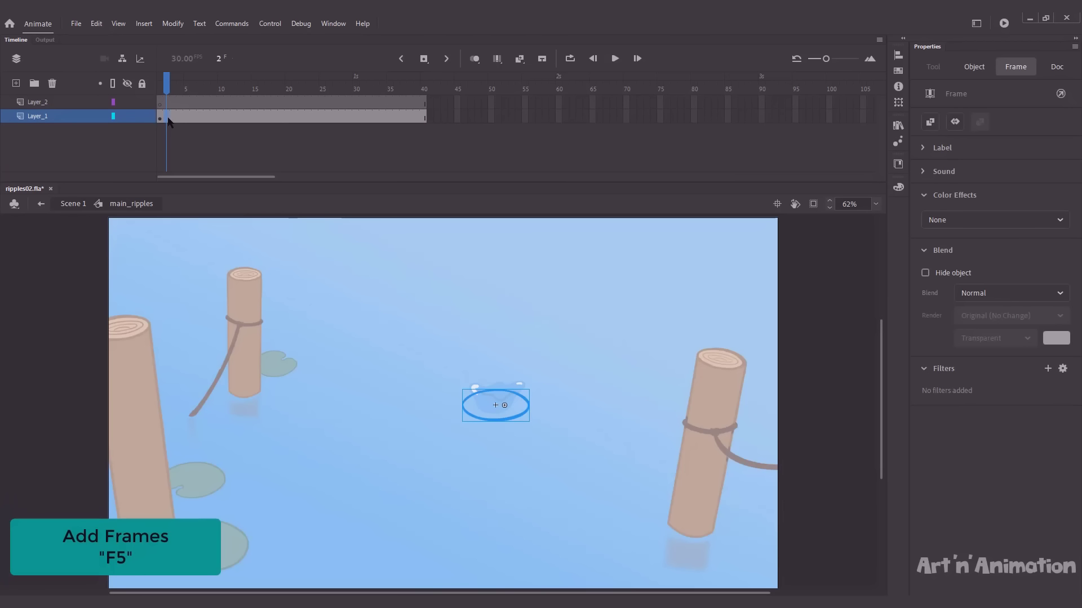
pyautogui.click(161, 118)
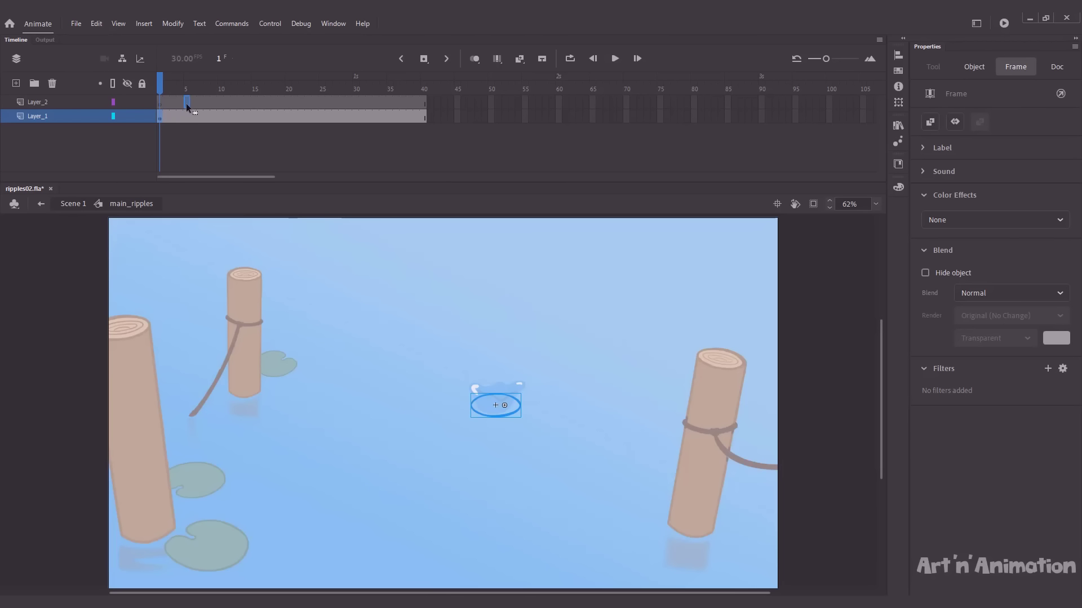
pyautogui.moveTo(159, 118); pyautogui.dragTo(176, 93)
pyautogui.press('Return')
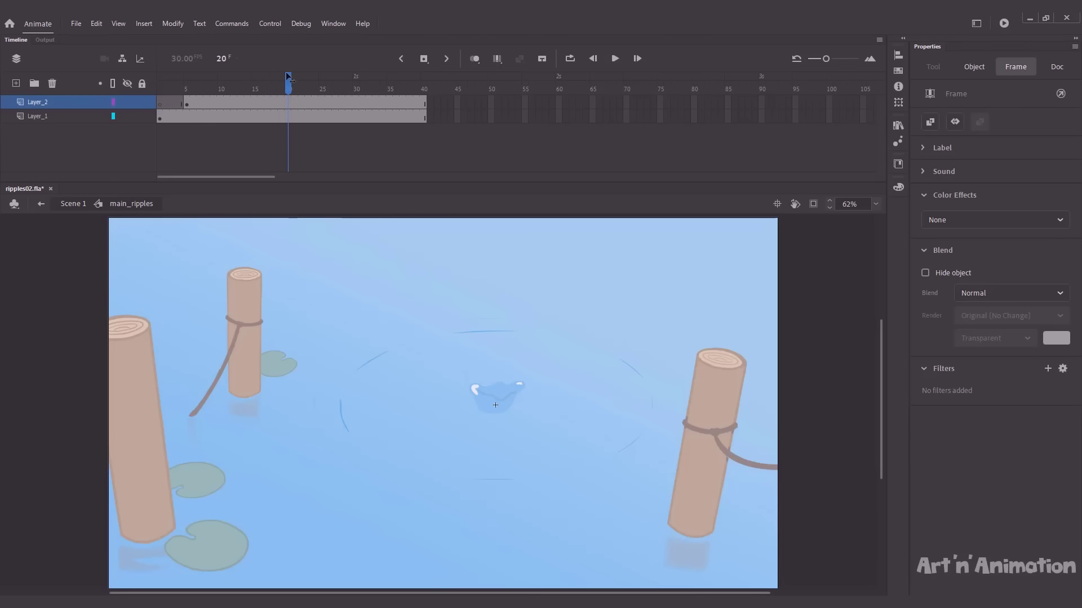
# - Add a third layer, copy Layer_2's ripple keyframe to its frame 10, and scrub through the result
pyautogui.click(16, 83)
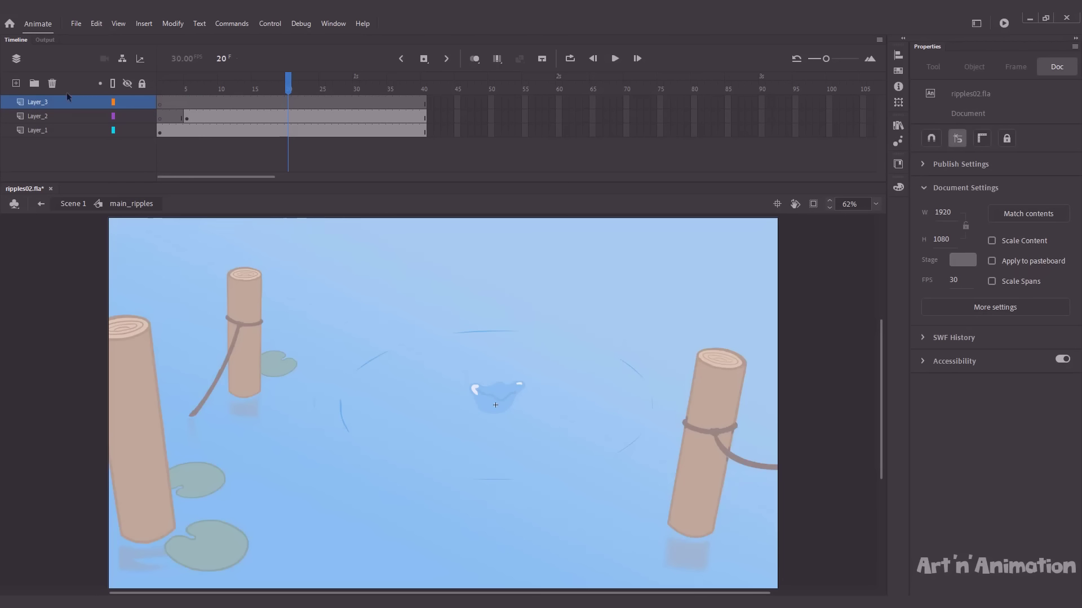
pyautogui.click(200, 119)
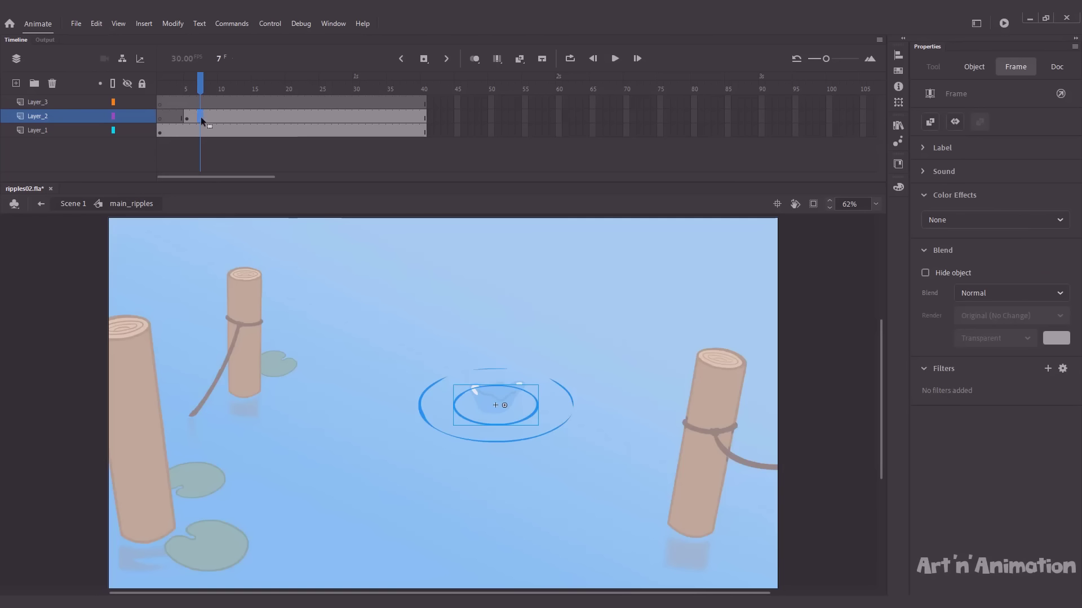
pyautogui.moveTo(218, 109); pyautogui.dragTo(418, 90)
pyautogui.moveTo(268, 89); pyautogui.dragTo(359, 84)
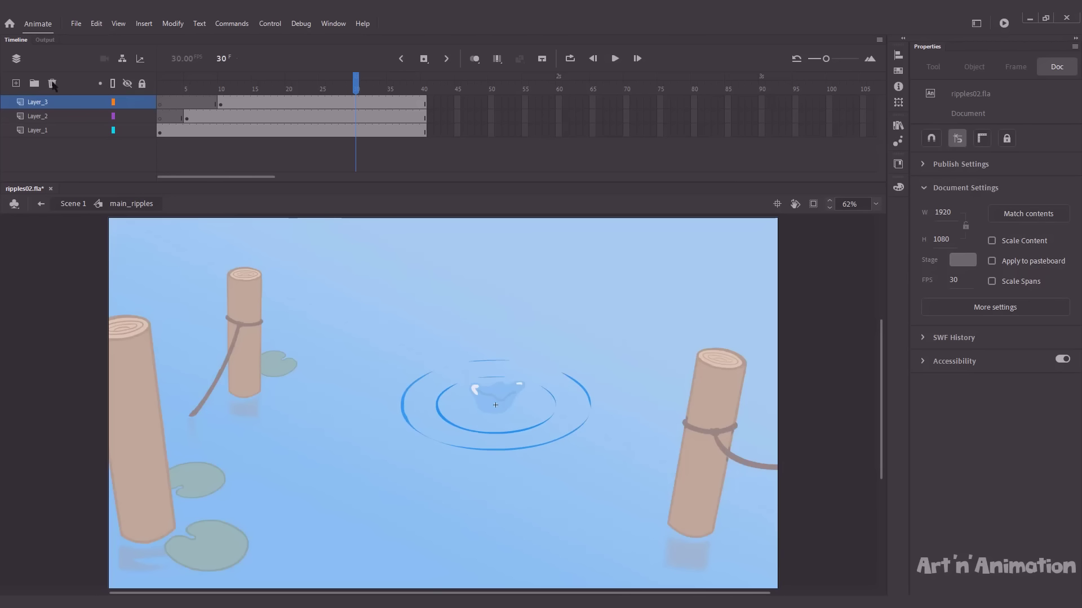
# - Add a fourth layer starting at frame 15 with a copy of the Layer_3 ripple and play the animation
pyautogui.click(15, 83)
pyautogui.click(227, 117)
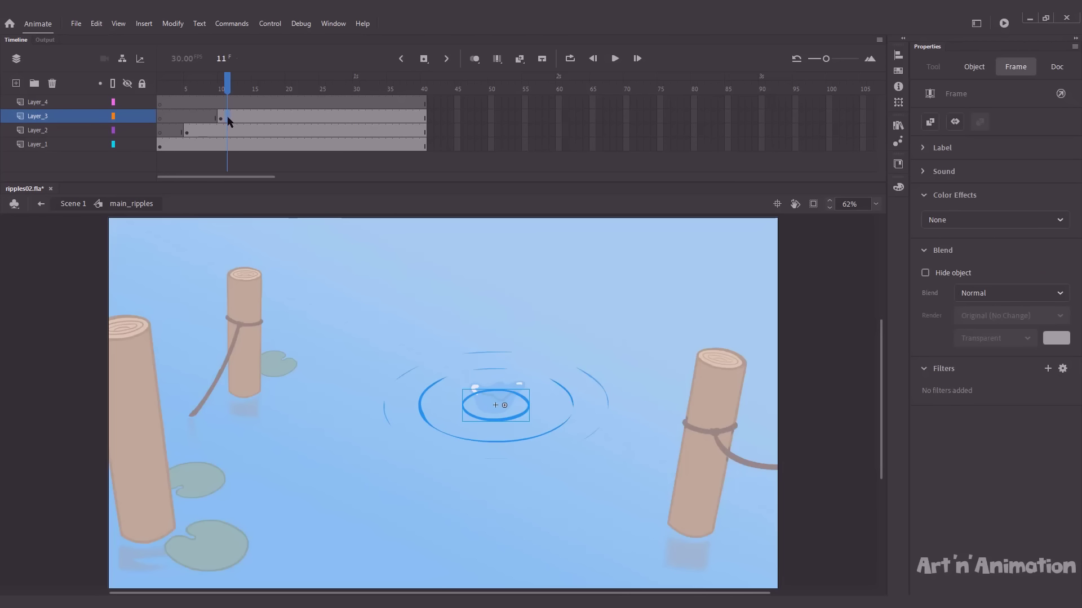
pyautogui.click(253, 102)
pyautogui.press('F6')
pyautogui.press('Return')
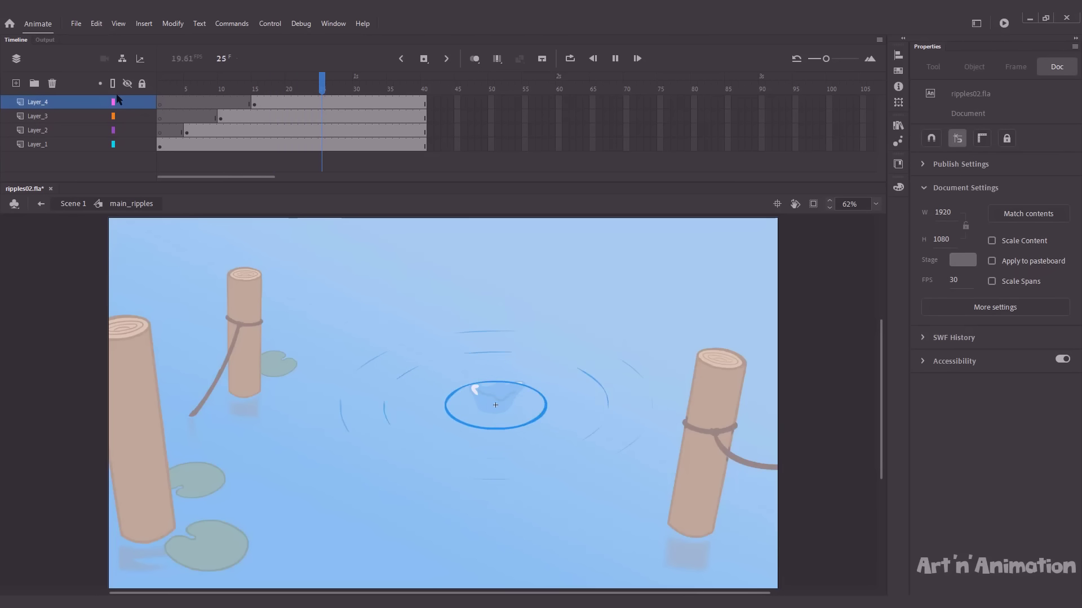
# - Scrub through the layered ripples, then return to Scene 1 and check their timing against the splash
pyautogui.moveTo(264, 90); pyautogui.dragTo(391, 86)
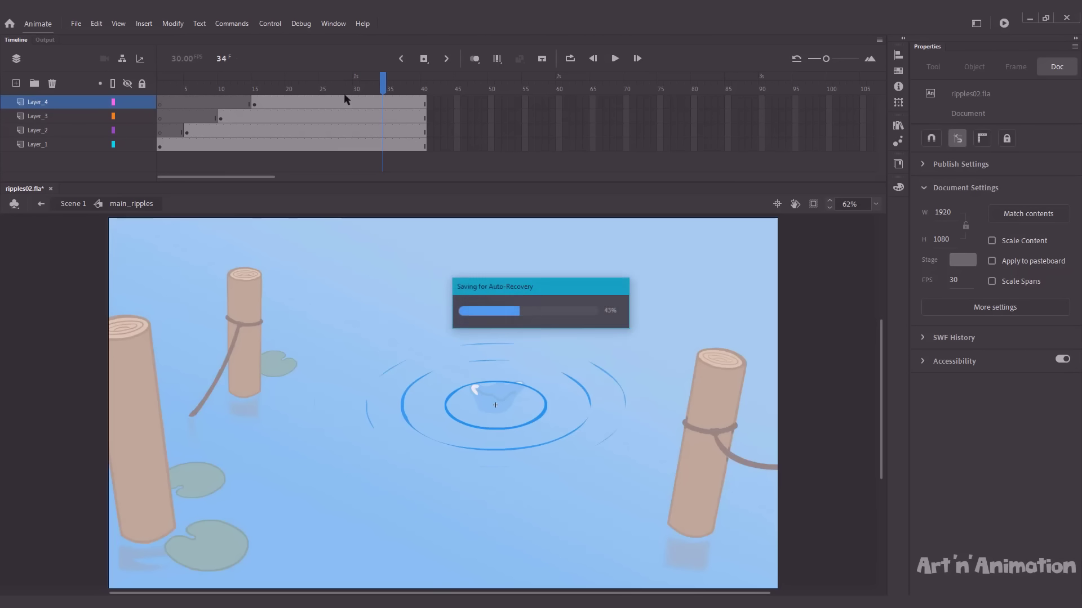
pyautogui.click(396, 88)
pyautogui.moveTo(396, 87); pyautogui.dragTo(403, 88)
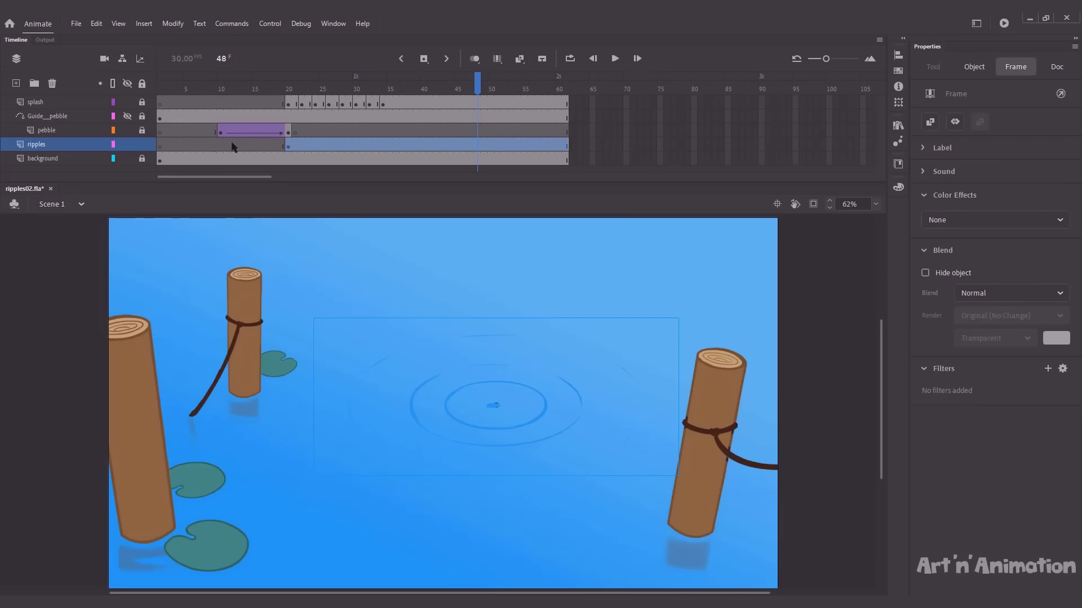
pyautogui.press('Return')
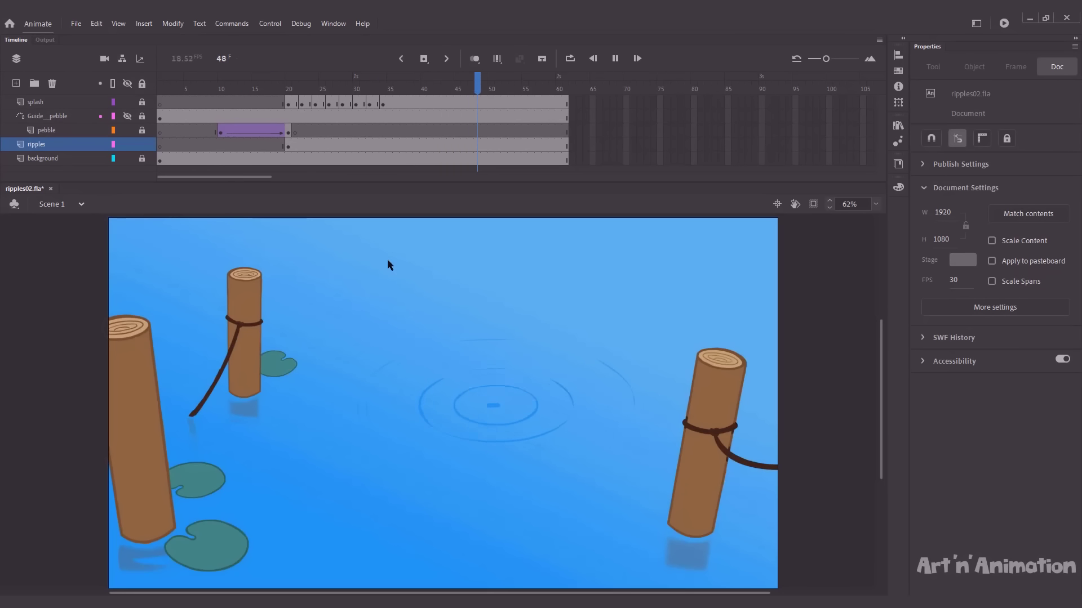
pyautogui.moveTo(426, 88); pyautogui.dragTo(243, 108)
pyautogui.moveTo(302, 86)
pyautogui.mouseDown()
pyautogui.moveTo(478, 84)
pyautogui.moveTo(298, 87)
pyautogui.mouseUp()
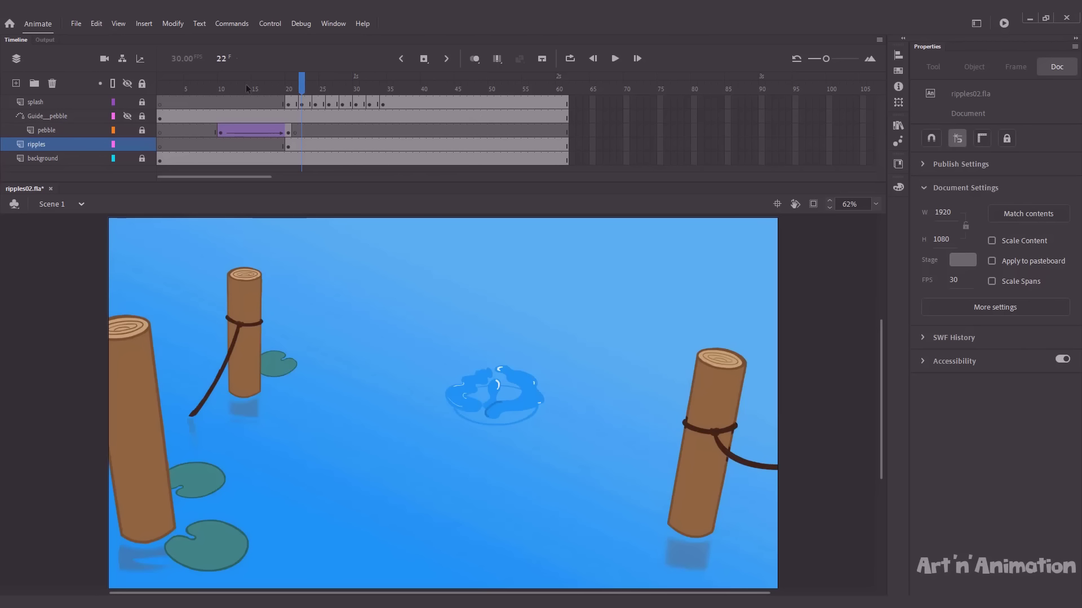
# - Add a layer above ripples in Scene 1 and copy the ripples keyframe to its frame 20
pyautogui.click(16, 83)
pyautogui.click(301, 160)
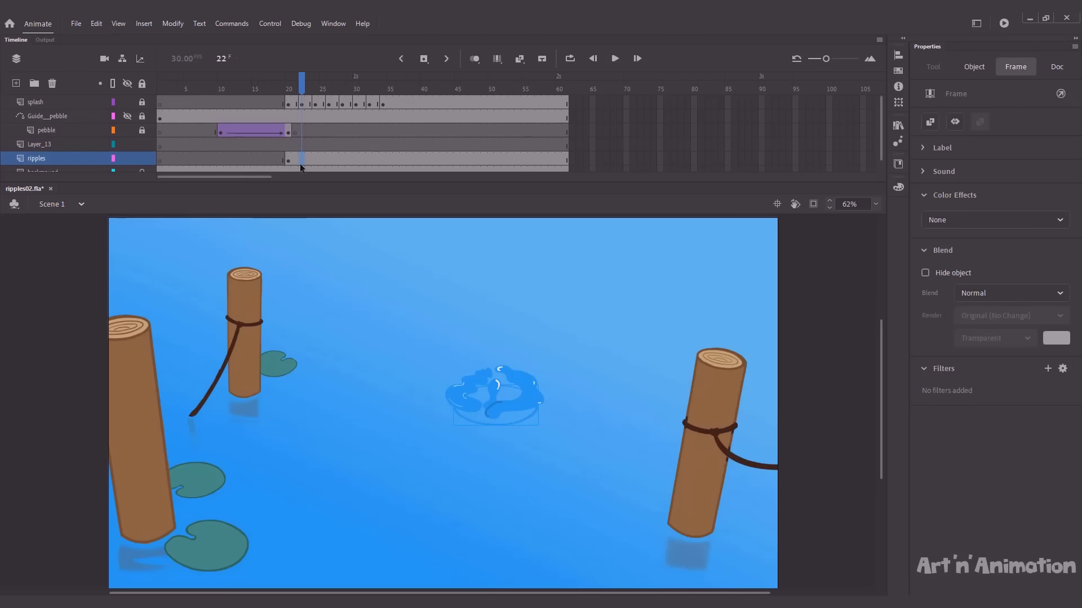
pyautogui.moveTo(303, 164); pyautogui.dragTo(291, 144)
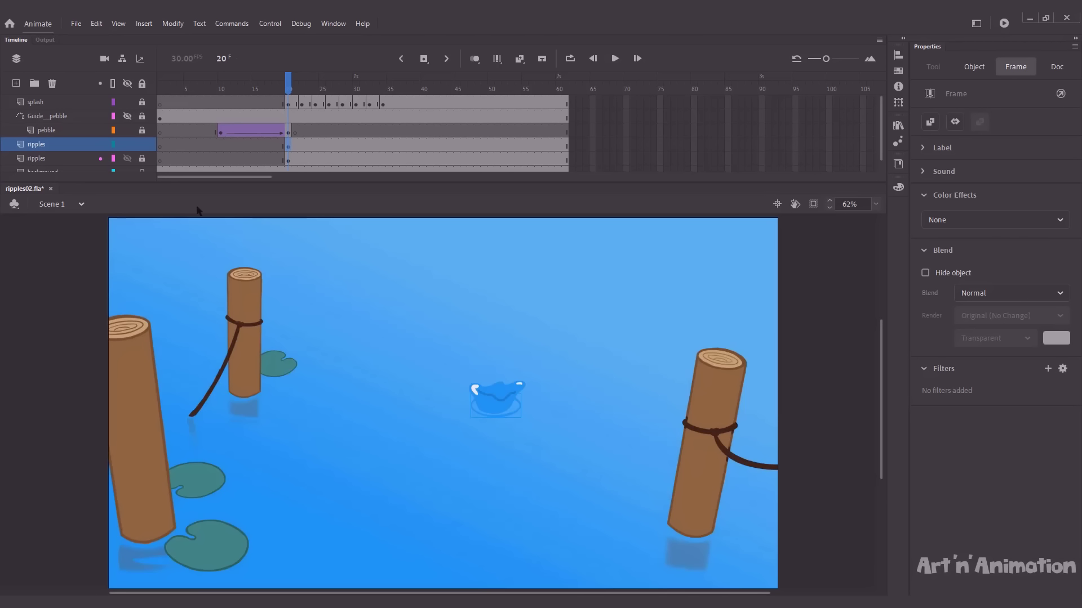
# - Copy the main_ripples instance and paste it below the splash on the new ripples layer
pyautogui.hotkey('ctrl', 'c')
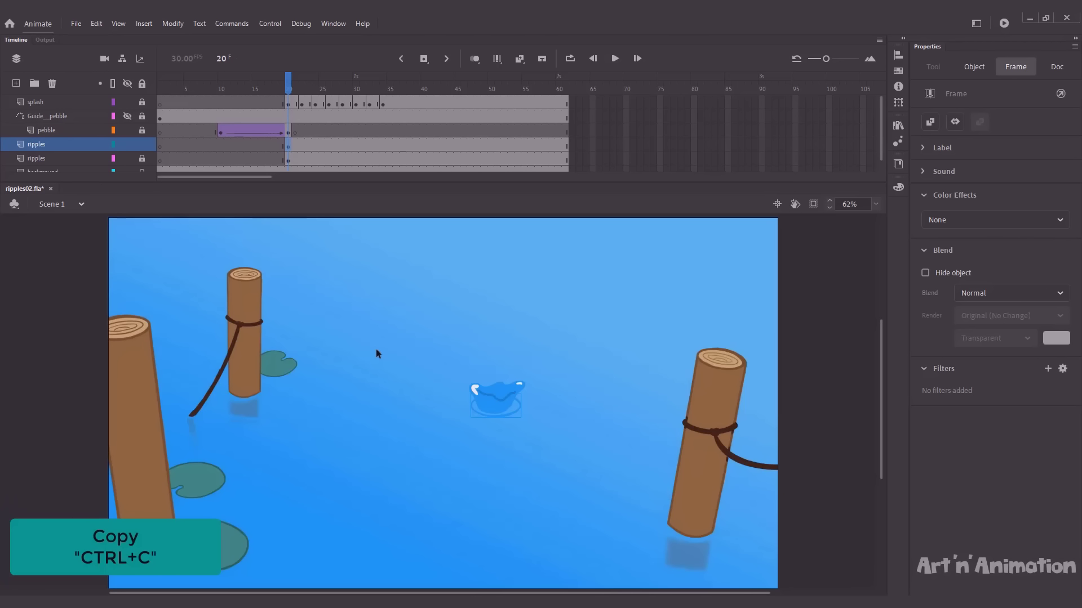
pyautogui.hotkey('ctrl', 'v')
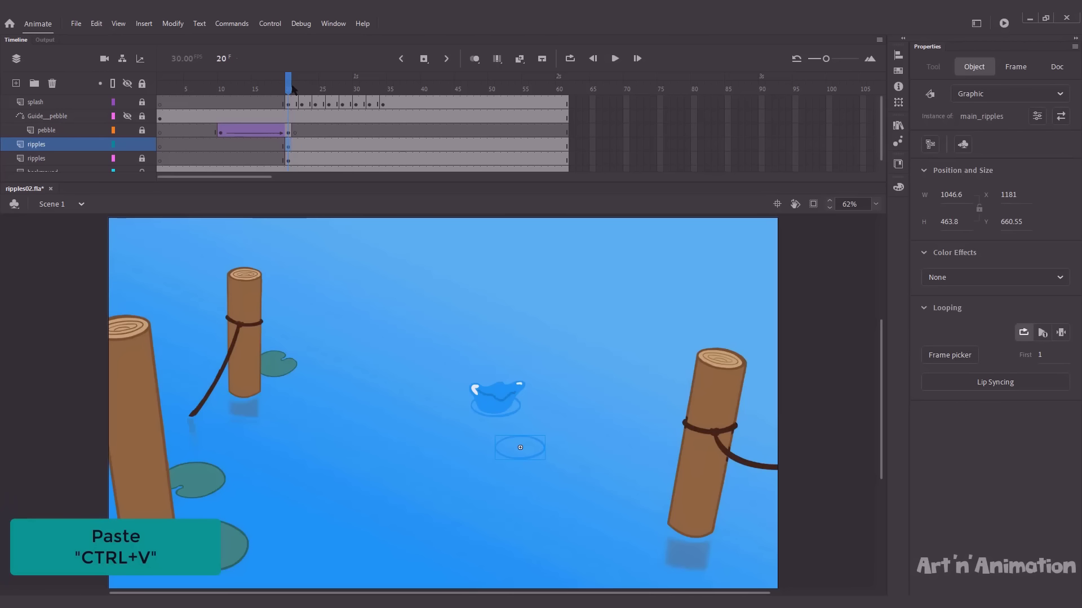
pyautogui.press('Return')
# - Move the upper ripples layer's starting keyframe to frame 32
pyautogui.click(288, 148)
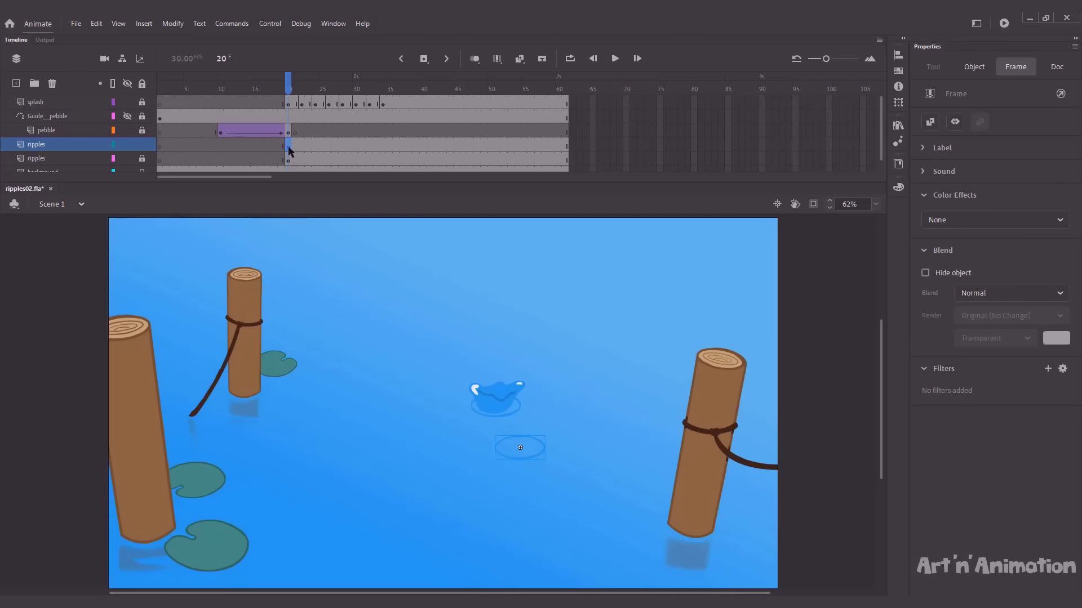
pyautogui.moveTo(380, 140); pyautogui.dragTo(380, 143)
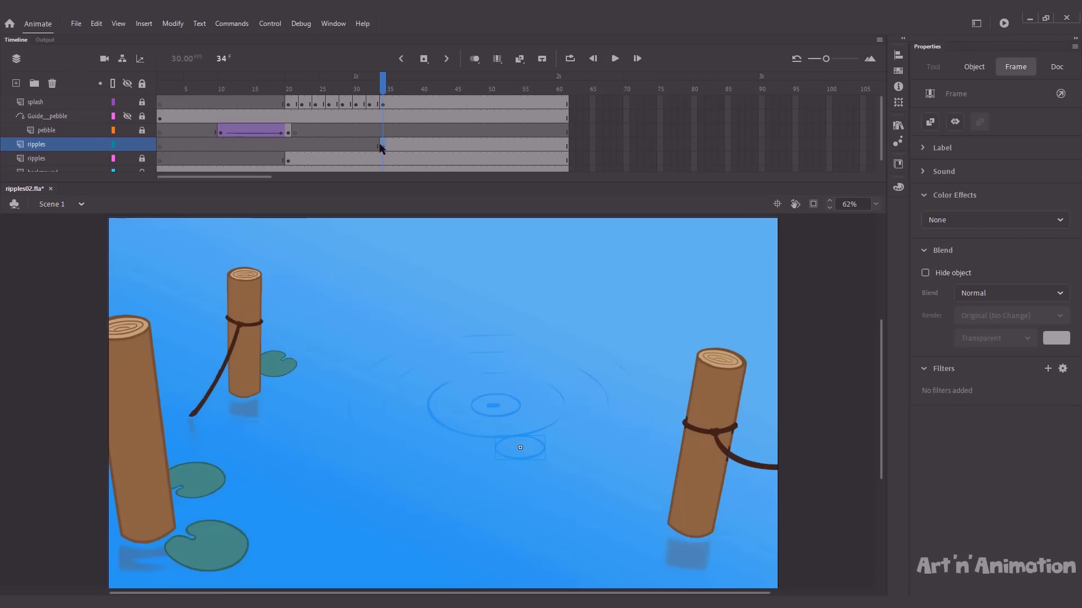
pyautogui.click(361, 89)
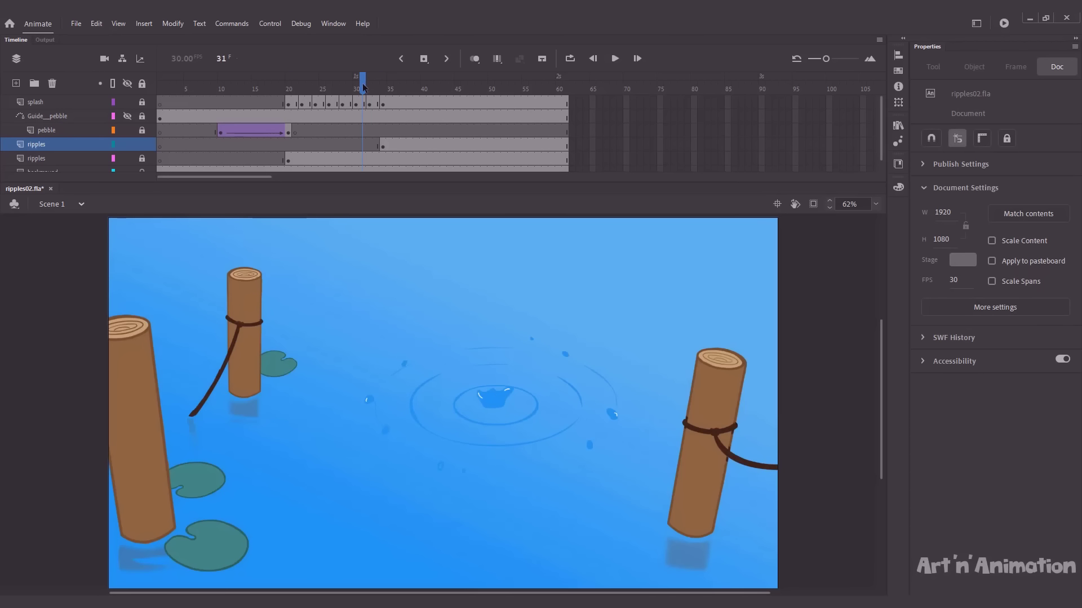
pyautogui.click(383, 147)
pyautogui.moveTo(382, 147); pyautogui.dragTo(369, 147)
pyautogui.click(355, 89)
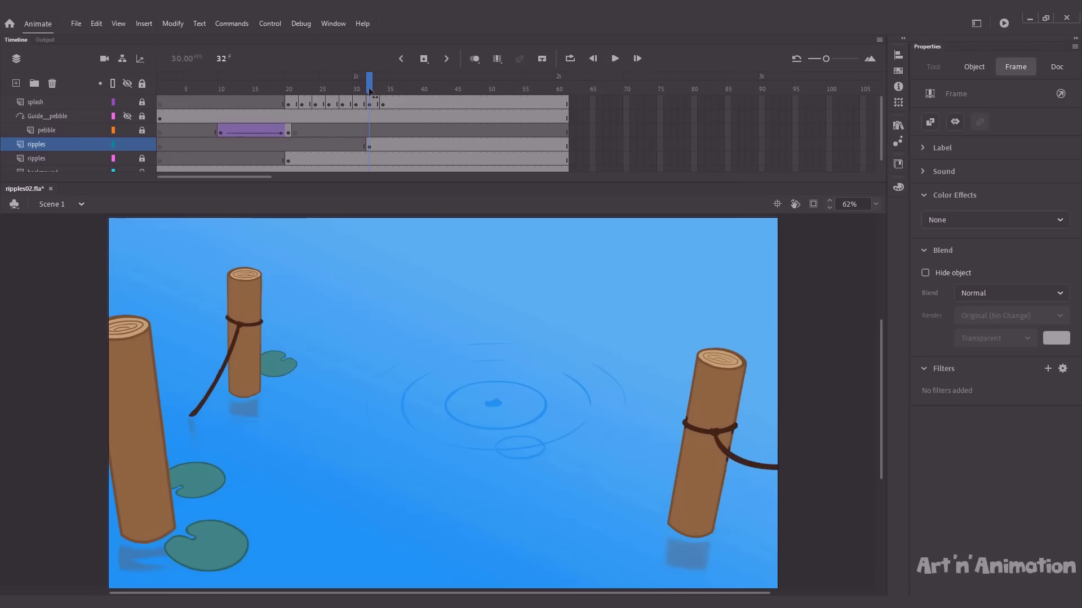
# - Turn on onion skinning, unlock the splash layer, and move frame 32's small ripple beneath the lower-left droplet, about X 948, Y 741
pyautogui.click(474, 59)
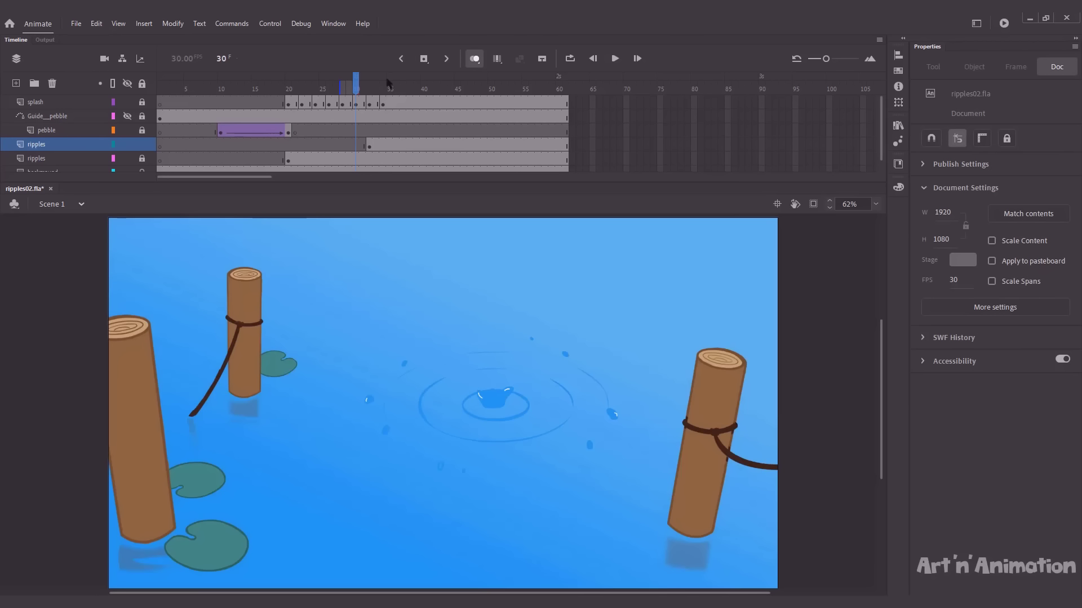
pyautogui.moveTo(357, 83); pyautogui.dragTo(374, 93)
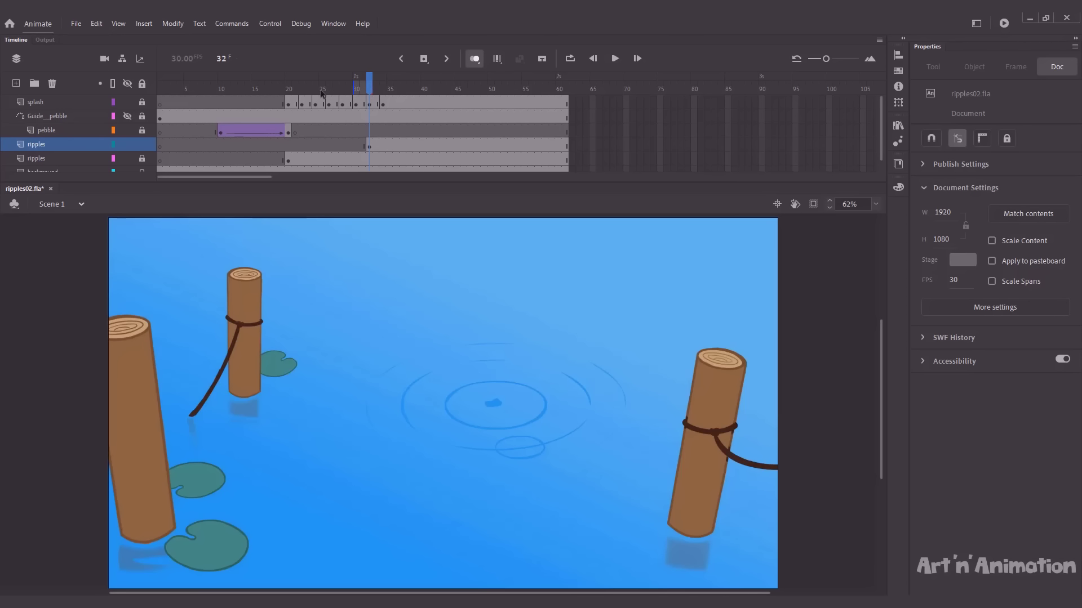
pyautogui.click(142, 102)
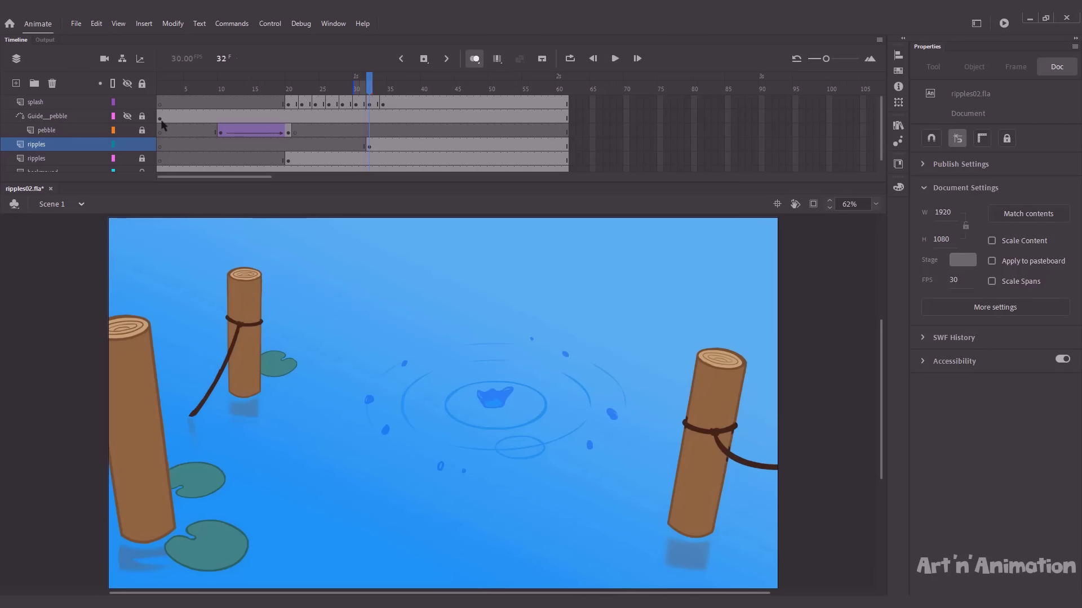
pyautogui.click(510, 458)
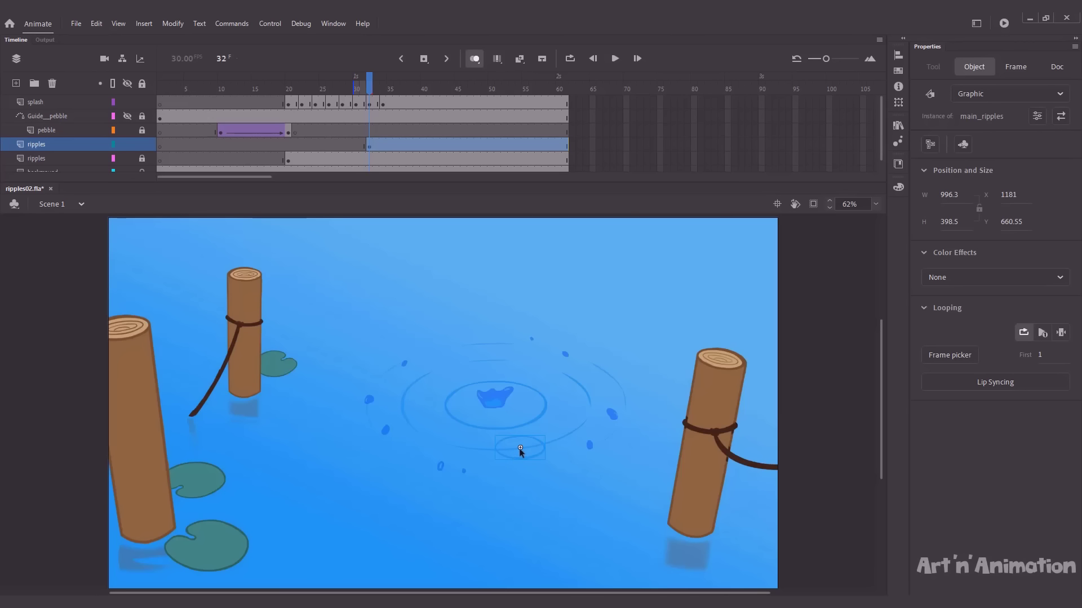
pyautogui.moveTo(520, 449); pyautogui.dragTo(440, 475)
# - Shrink the small ripple in repeated 95% scaling steps to about 628 px wide, nudge it down, and review its playback against the splash
pyautogui.hotkey('ctrl', 'alt', 's')
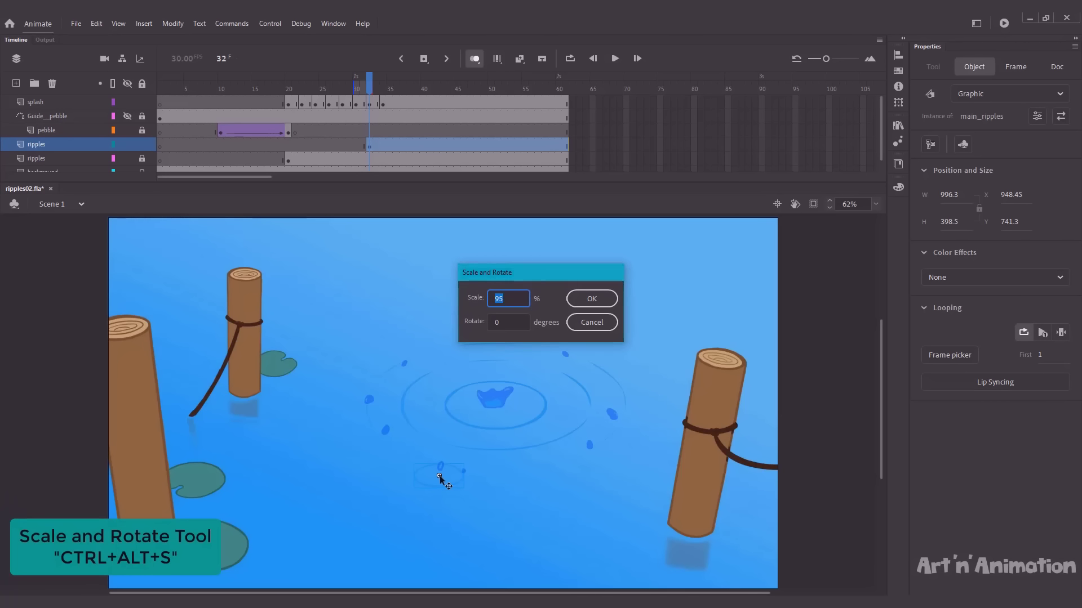
pyautogui.press('Return')
pyautogui.hotkey('ctrl', 'y')
pyautogui.hotkey('ctrl', 'y')
pyautogui.hotkey('ctrl', 'y')
pyautogui.hotkey('ctrl', 'y')
pyautogui.hotkey('ctrl', 'y')
pyautogui.hotkey('ctrl', 'y')
pyautogui.hotkey('ctrl', 'y')
pyautogui.hotkey('ctrl', 'y')
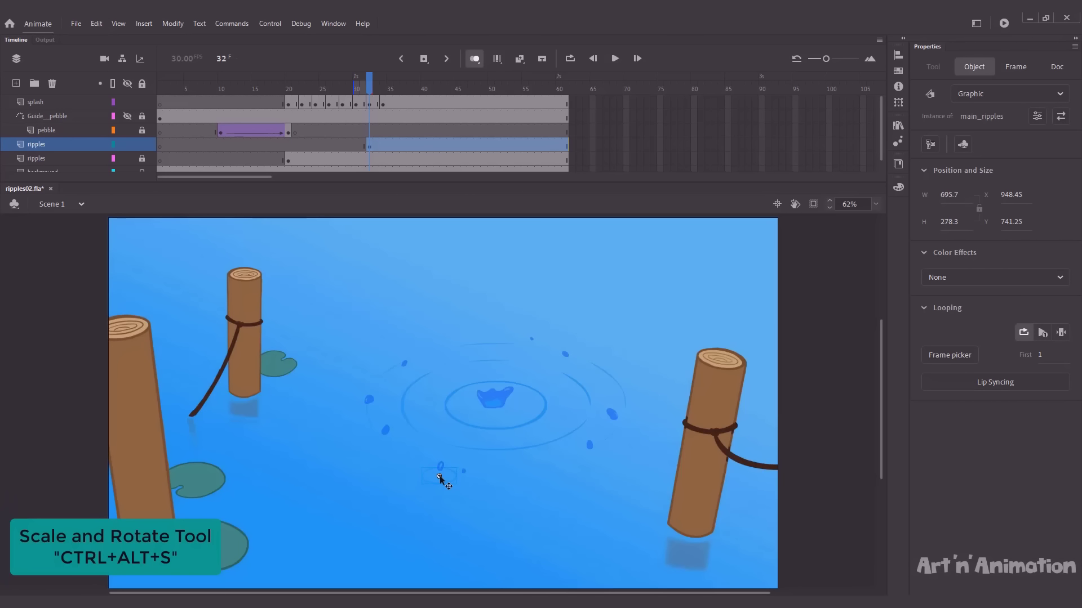
pyautogui.moveTo(439, 478); pyautogui.dragTo(438, 480)
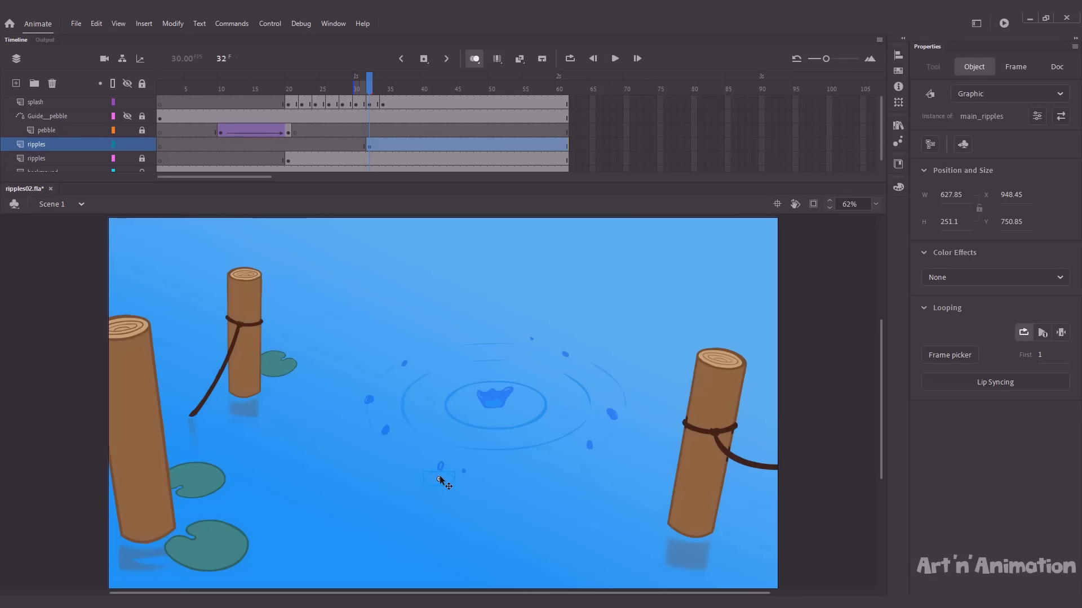
pyautogui.press('Return')
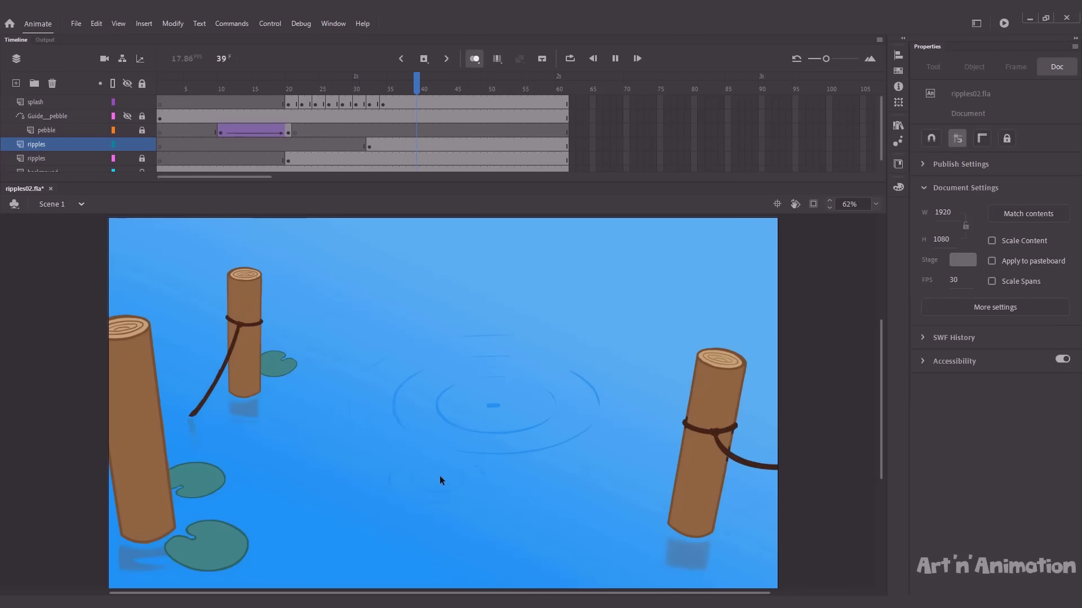
pyautogui.moveTo(290, 90); pyautogui.dragTo(369, 87)
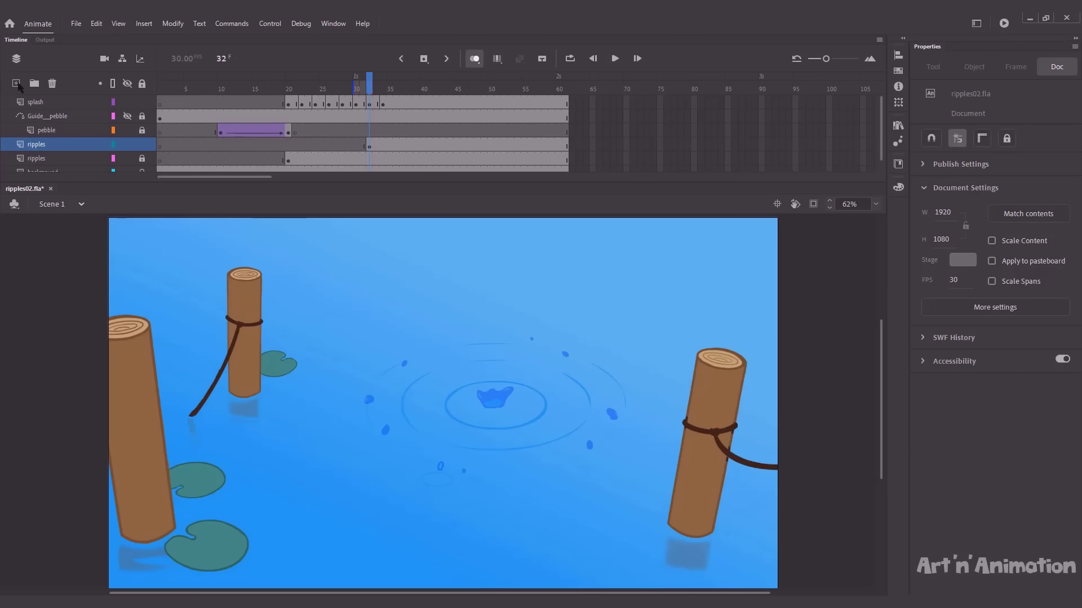
# - Copy the ripples keyframe to frame 32 on a new layer, lock the source layer, and move the copy to about X 763, Y 672
pyautogui.click(16, 84)
pyautogui.click(382, 161)
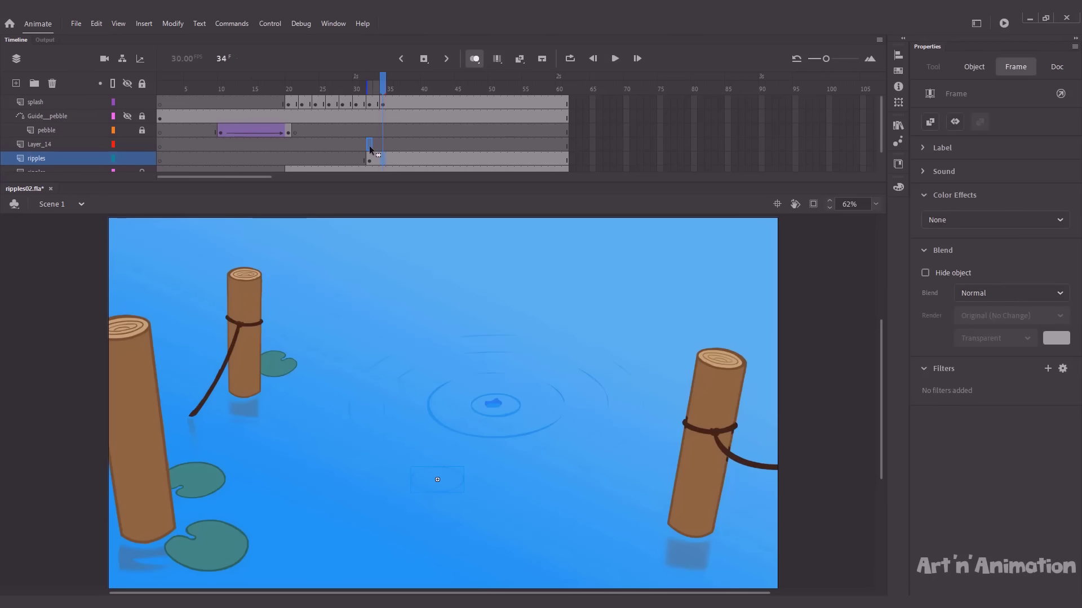
pyautogui.moveTo(371, 147); pyautogui.dragTo(371, 147)
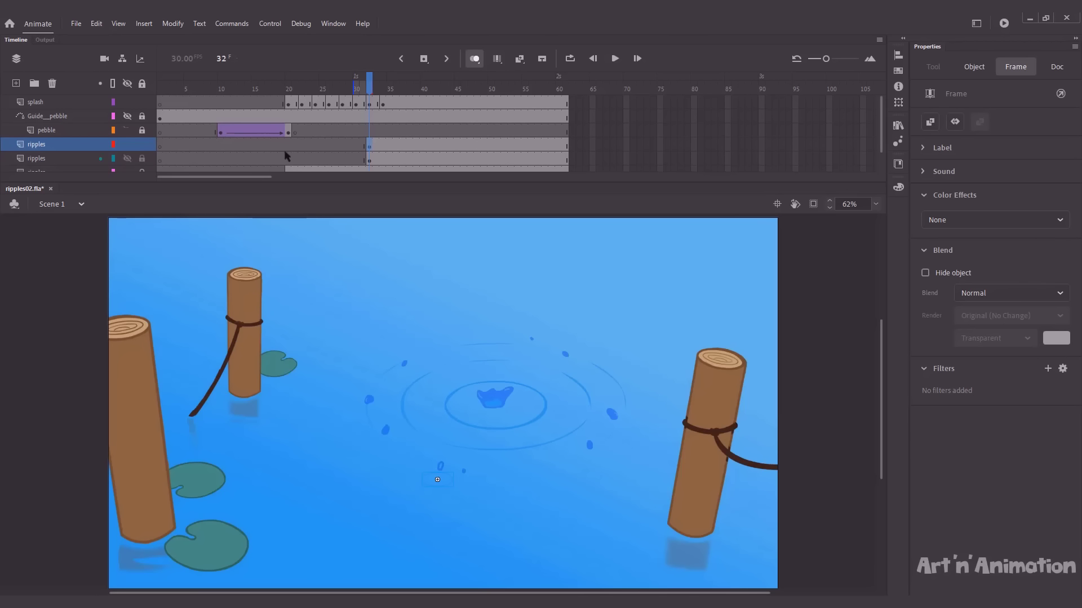
pyautogui.click(142, 160)
pyautogui.click(375, 452)
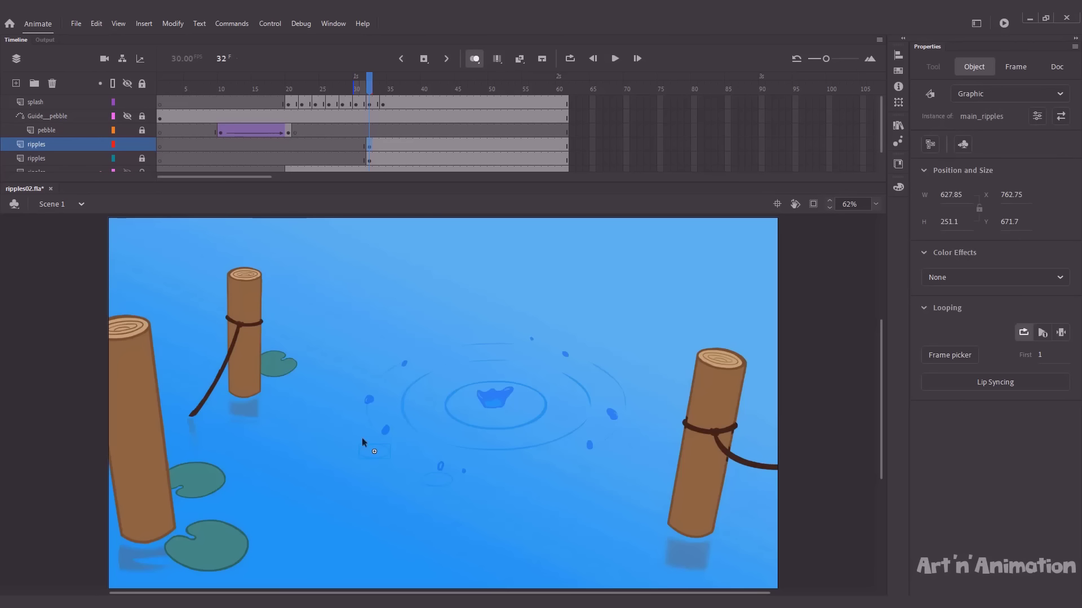
# - Copy the ripple keyframe to another new layer, move it to about X 698, Y 606, and enlarge it with 102% scaling to about 653 px wide
pyautogui.click(16, 83)
pyautogui.click(376, 161)
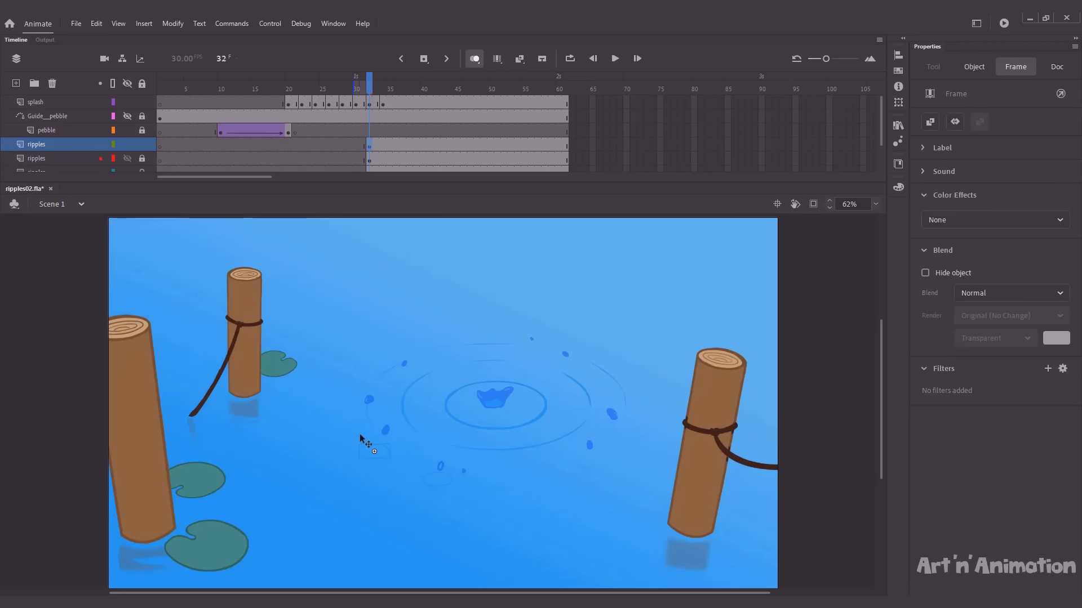
pyautogui.moveTo(376, 454); pyautogui.dragTo(352, 430)
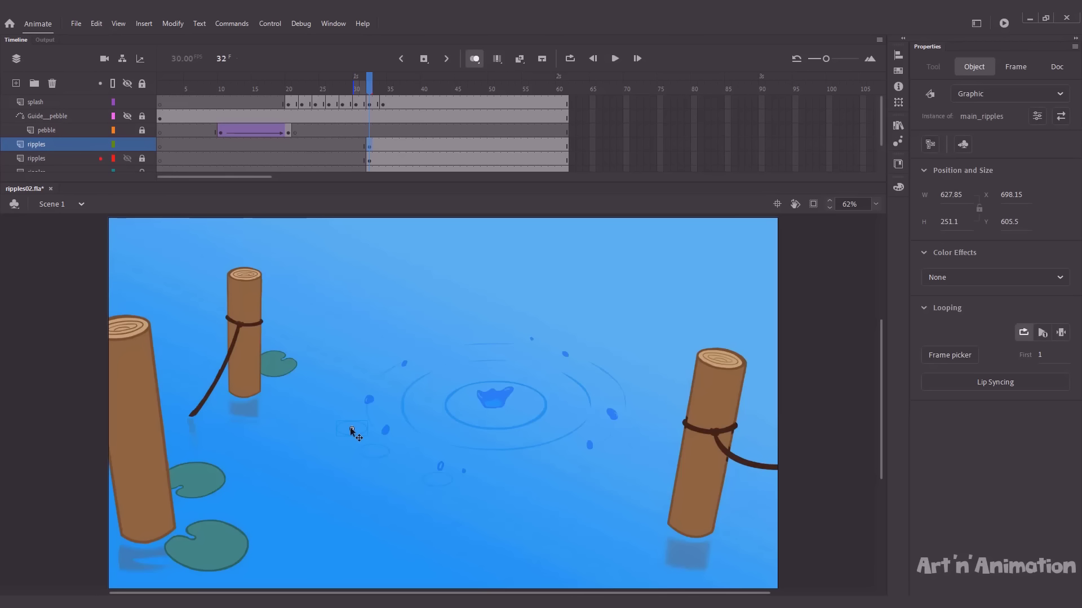
pyautogui.hotkey('ctrl', 'alt', 's')
pyautogui.write('104')
pyautogui.press('Return')
pyautogui.moveTo(374, 89)
pyautogui.mouseDown()
pyautogui.moveTo(410, 90)
pyautogui.moveTo(334, 102)
pyautogui.moveTo(410, 98)
pyautogui.moveTo(369, 98)
pyautogui.mouseUp()
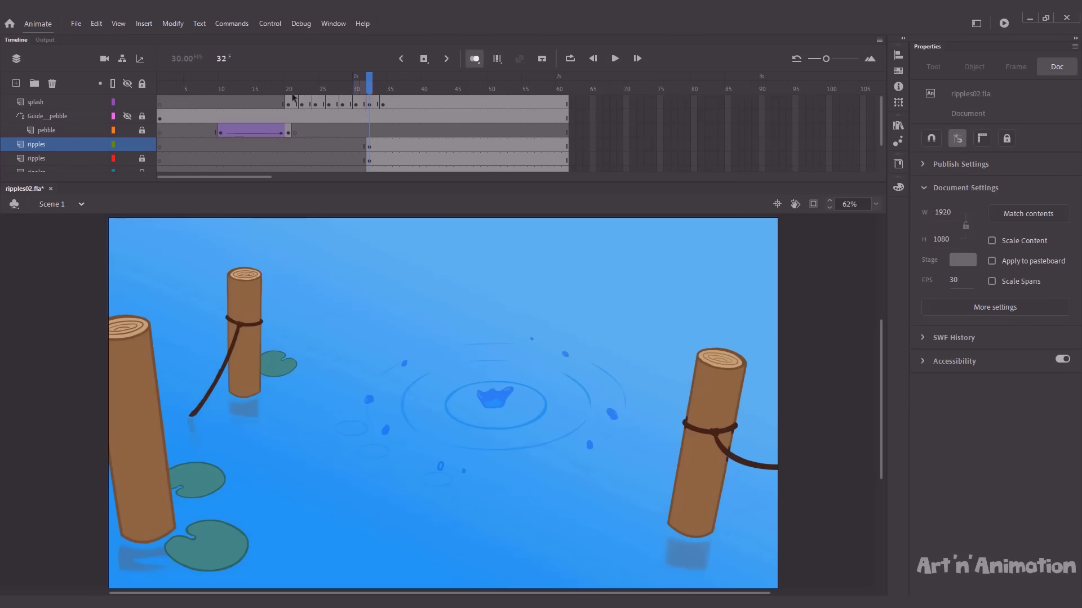
# - Duplicate the ripple onto a new layer at frame 32, move it to about X 1393, Y 723, and reduce it with 85% scaling
pyautogui.click(370, 147)
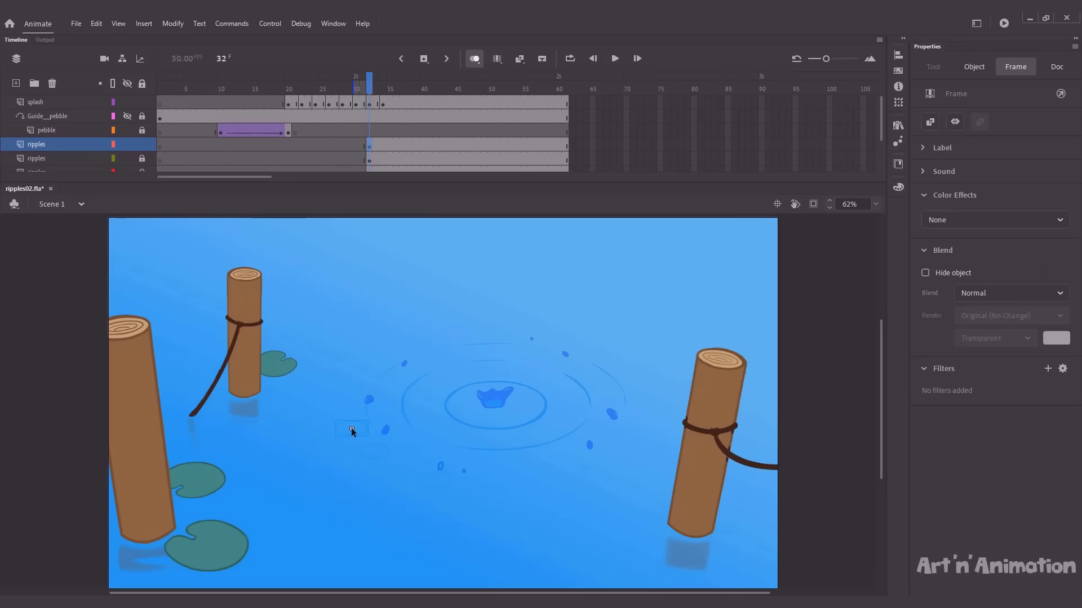
pyautogui.moveTo(352, 430); pyautogui.dragTo(593, 468)
pyautogui.hotkey('ctrl', 'alt', 's')
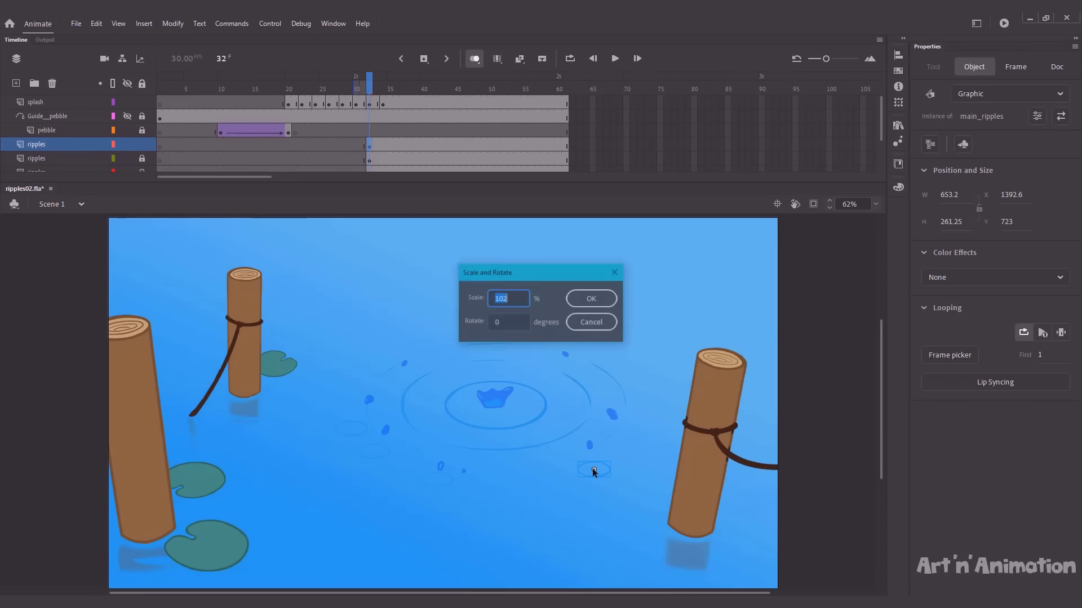
pyautogui.write('85')
pyautogui.press('Return')
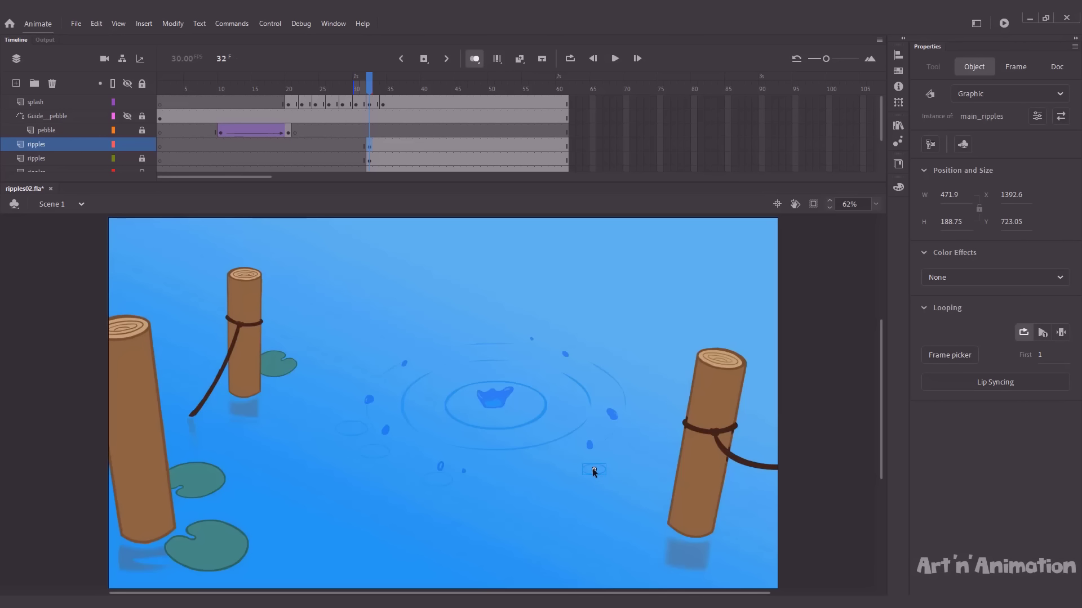
# - Copy the ripple keyframe to a new layer at frame 32, move it to about X 1494, Y 649, and scale it to 105%
pyautogui.click(16, 83)
pyautogui.click(377, 161)
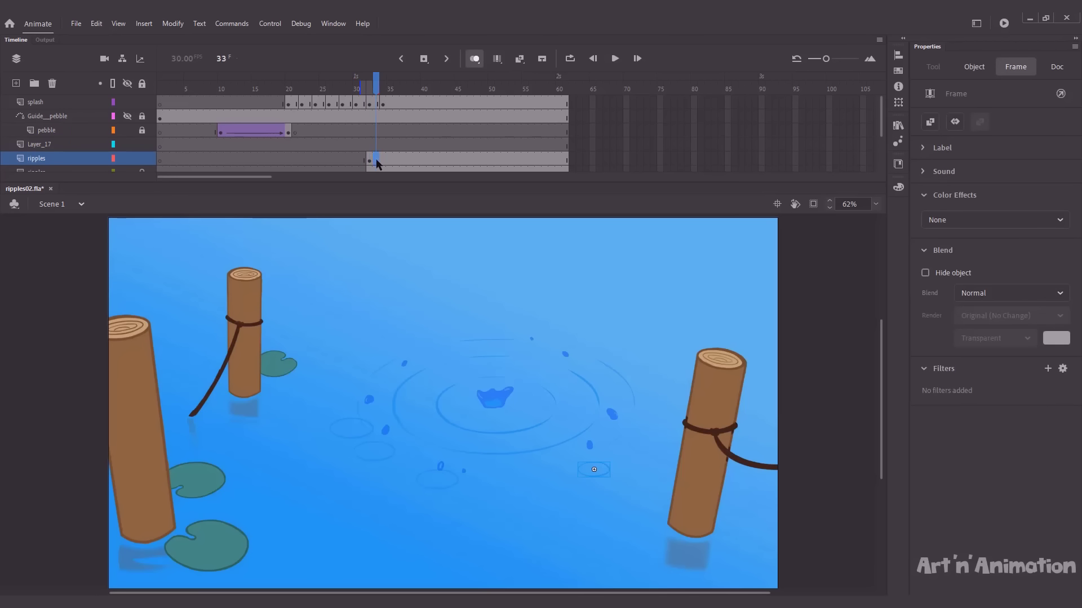
pyautogui.moveTo(376, 162); pyautogui.dragTo(369, 147)
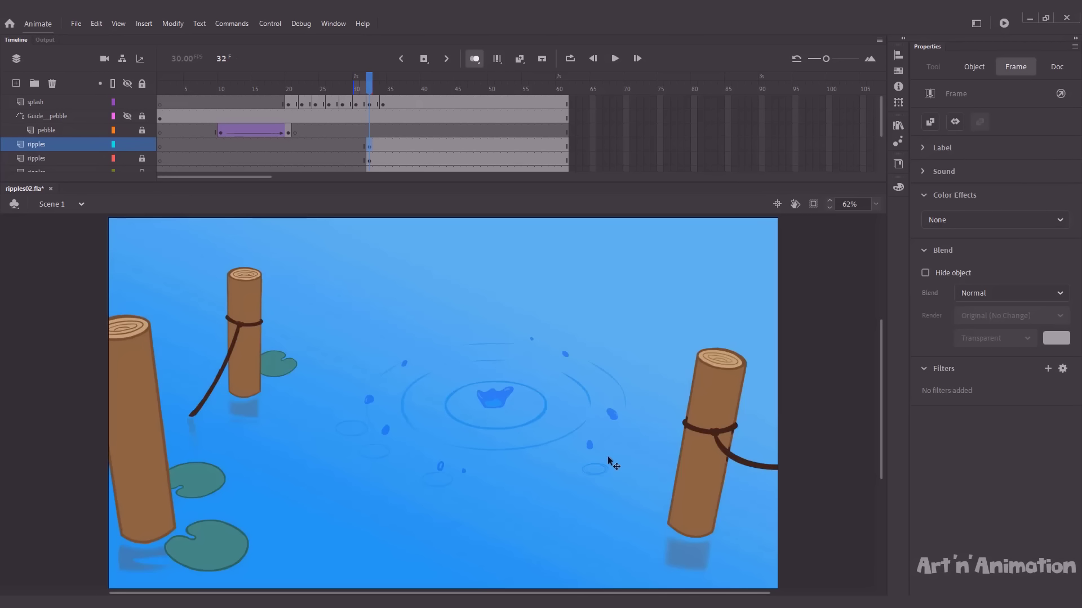
pyautogui.moveTo(599, 465); pyautogui.dragTo(629, 442)
pyautogui.hotkey('ctrl', 'alt', 's')
pyautogui.write('105')
pyautogui.press('Return')
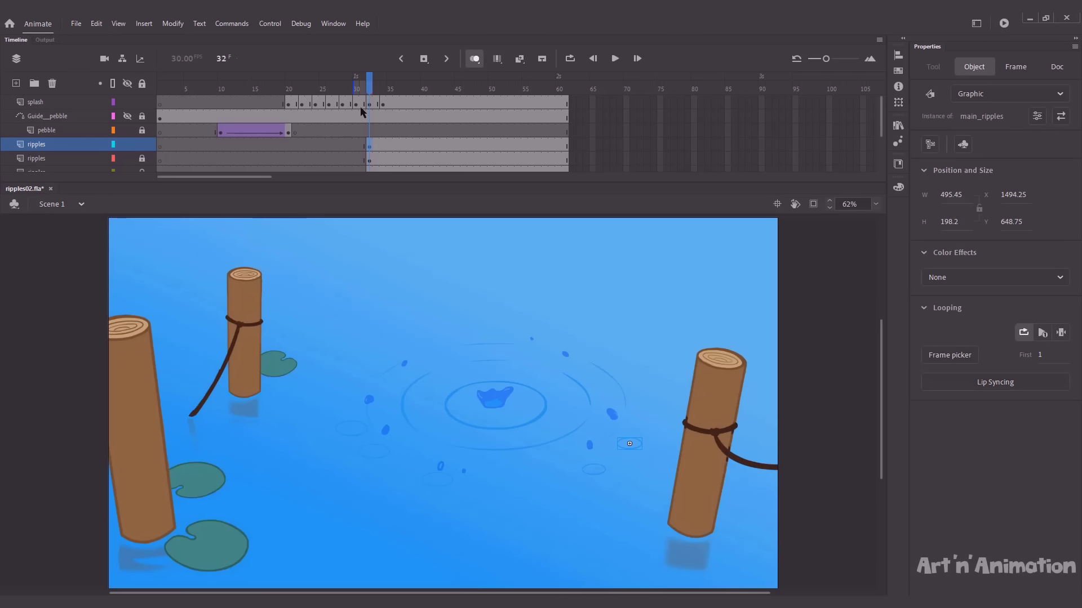
# - Copy the ripple keyframe to a new layer at frame 32 and move it under the upper-right droplet, about X 1341, Y 424
pyautogui.click(16, 84)
pyautogui.click(376, 159)
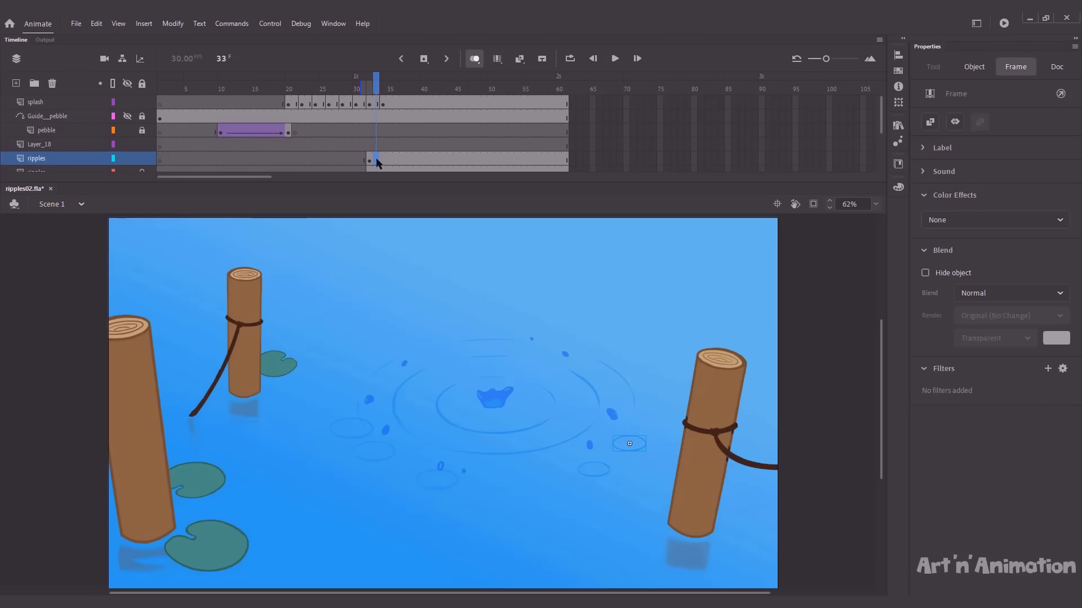
pyautogui.moveTo(376, 160); pyautogui.dragTo(300, 148)
pyautogui.moveTo(630, 441); pyautogui.dragTo(579, 362)
pyautogui.hotkey('ctrl', 'alt', 's')
pyautogui.write('852')
pyautogui.press('Return')
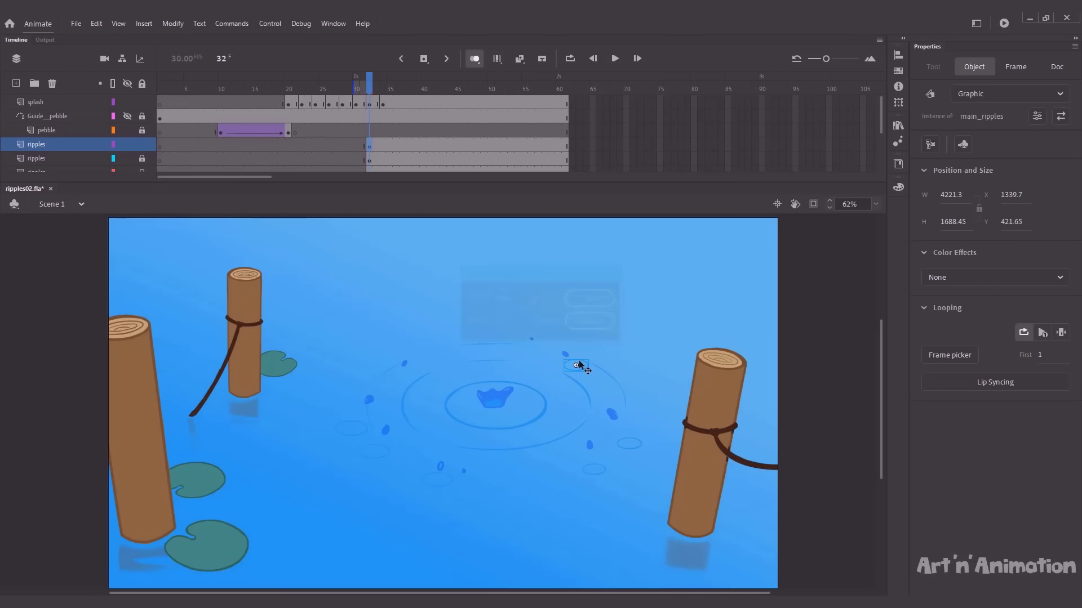
pyautogui.hotkey('ctrl', 'z')
# - Scale the upper-right ripple copy to 85%
pyautogui.hotkey('ctrl', 'alt', 's')
pyautogui.write('85')
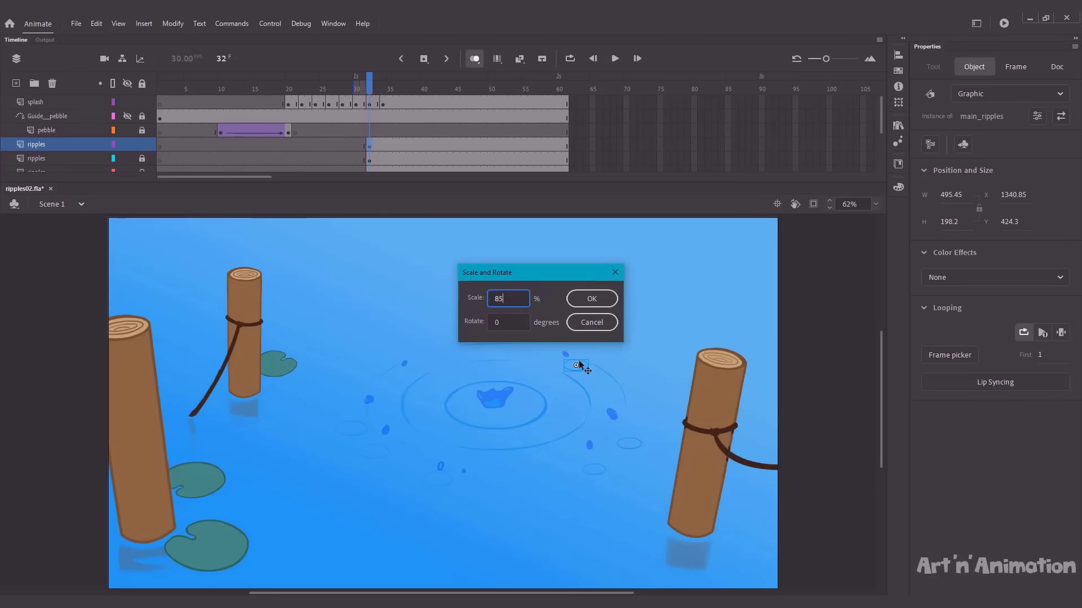
pyautogui.press('Return')
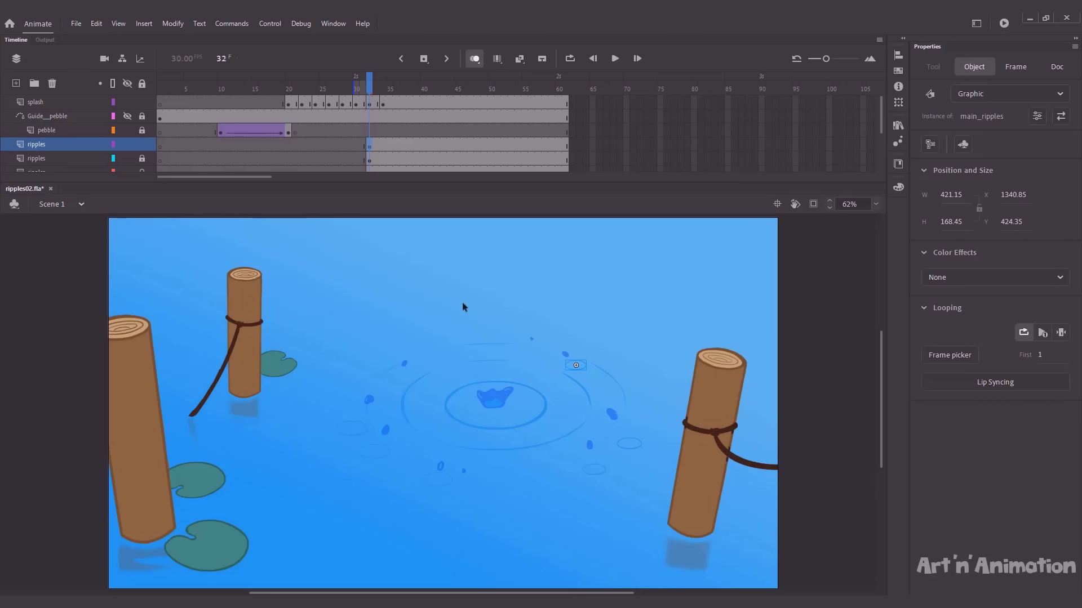
# - Copy the ripple keyframe to a new layer, place it under the upper-left droplet, and shrink it with 95% scaling to about 361 px wide
pyautogui.click(15, 83)
pyautogui.click(382, 160)
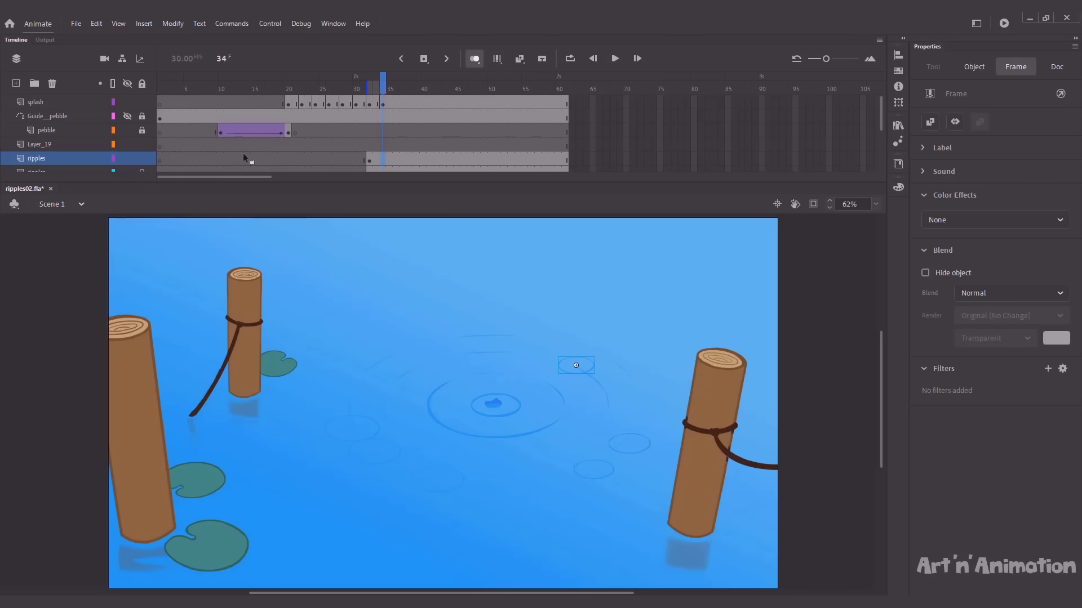
pyautogui.hotkey('ctrl', 'z')
pyautogui.click(388, 377)
pyautogui.moveTo(392, 378); pyautogui.dragTo(390, 379)
pyautogui.hotkey('ctrl', 'alt', 's')
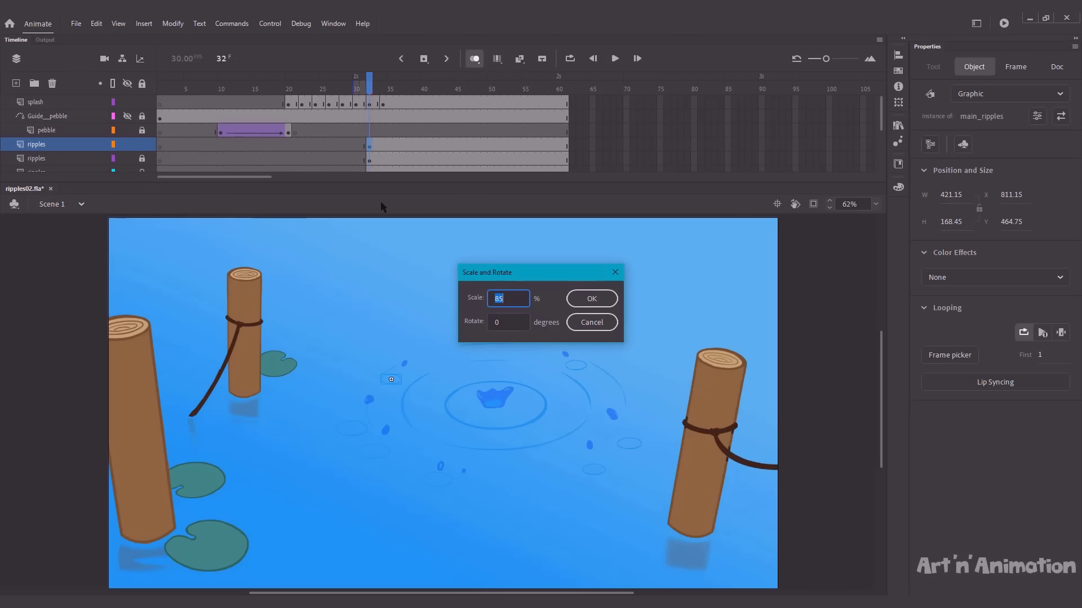
pyautogui.write('95')
pyautogui.press('Return')
# - Turn off onion skinning and play the animation from the splash to review all droplet ripples
pyautogui.click(475, 58)
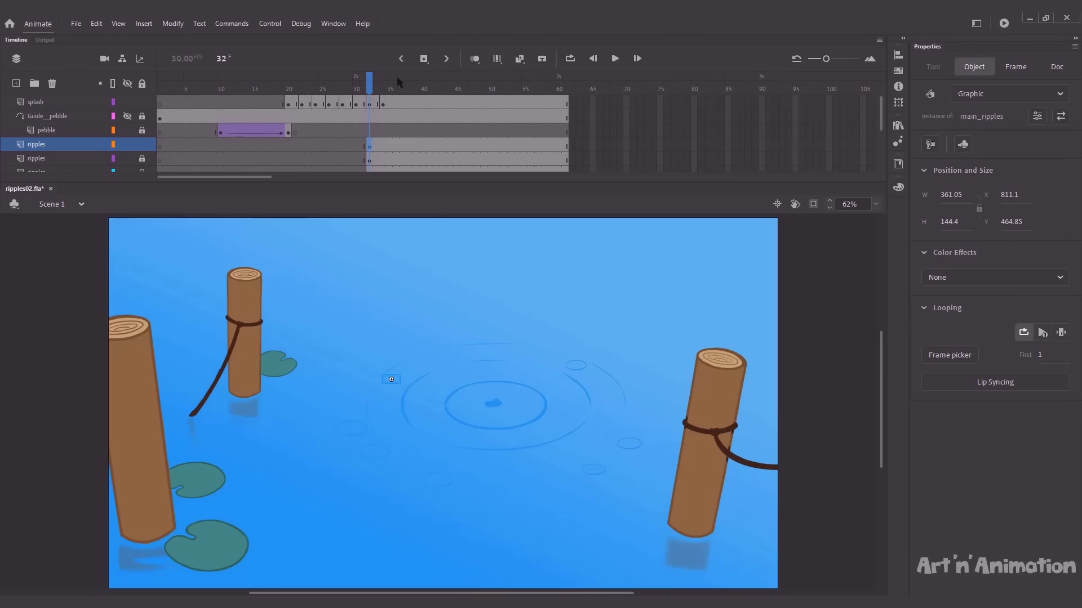
pyautogui.moveTo(369, 84); pyautogui.dragTo(295, 85)
pyautogui.press('Return')
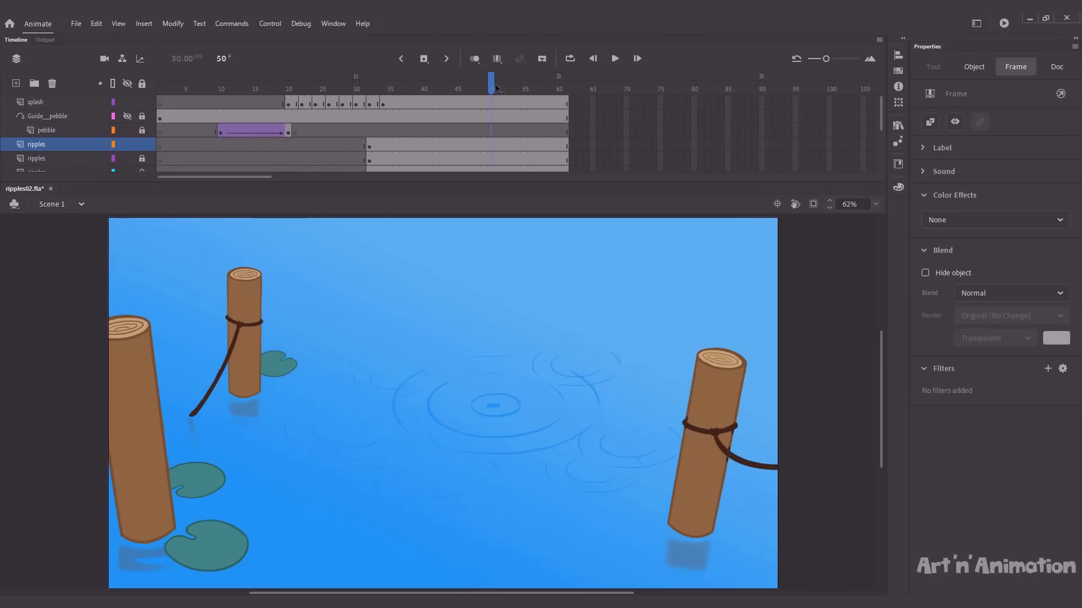
# - Insert a blank keyframe at frame 36 on the splash layer to end the splash, and play the animation
pyautogui.click(397, 87)
pyautogui.click(398, 104)
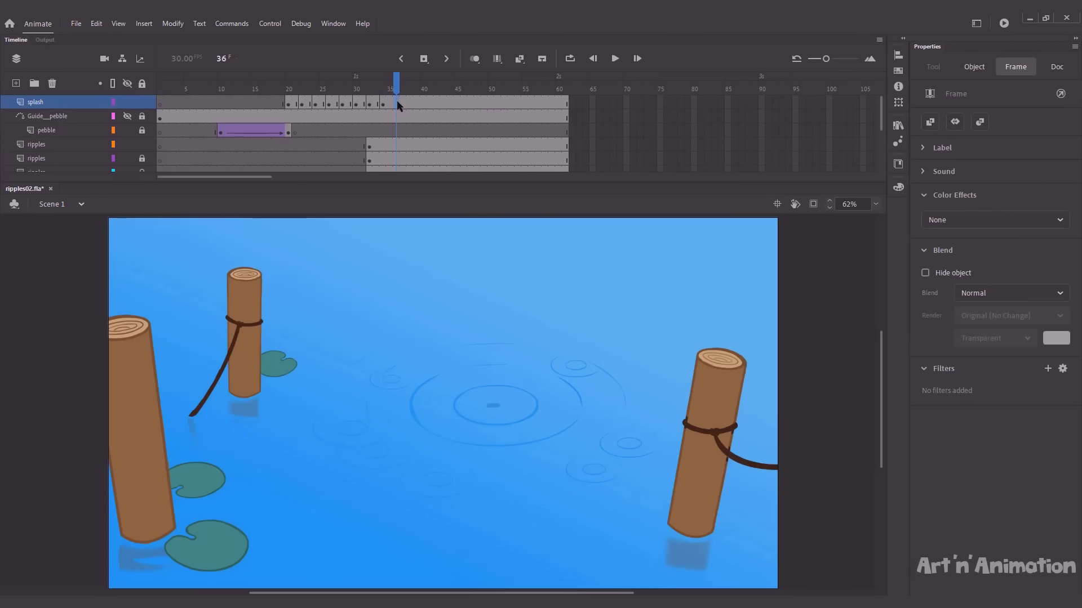
pyautogui.press('Return')
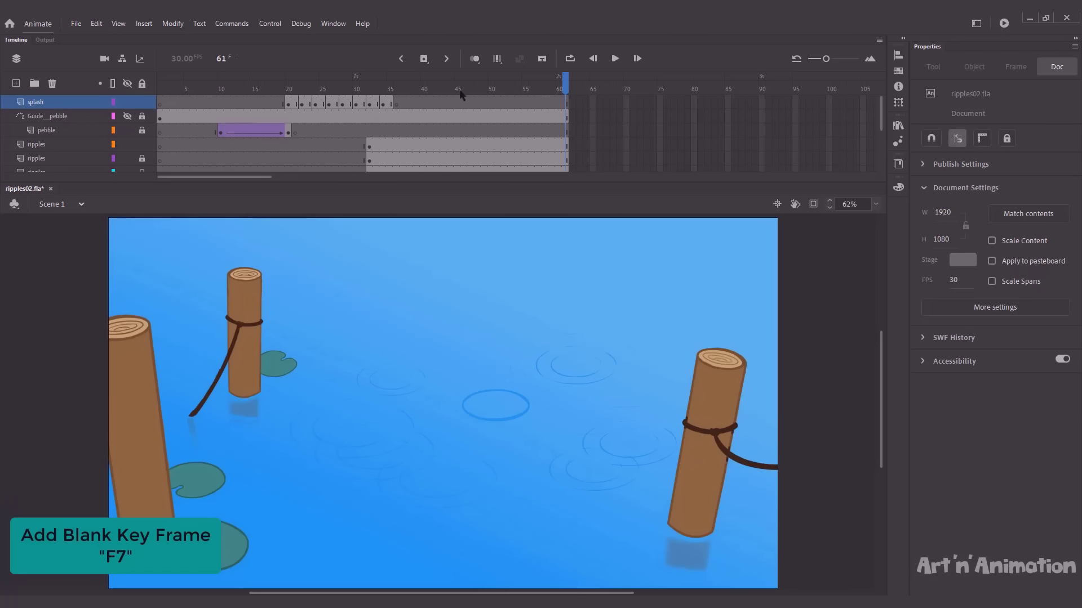
# - Add keyframes at frame 61 on all ripples layers, enlarge the timeline to show them, and unlock these layers
pyautogui.moveTo(496, 88); pyautogui.dragTo(547, 88)
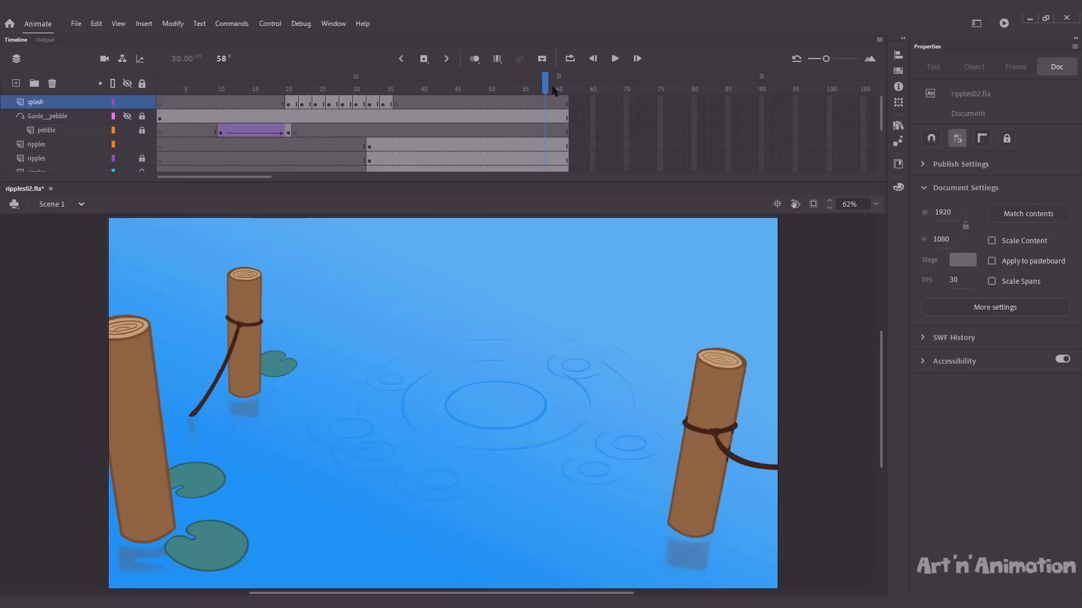
pyautogui.scroll(-3, 558, 129)
pyautogui.click(565, 146)
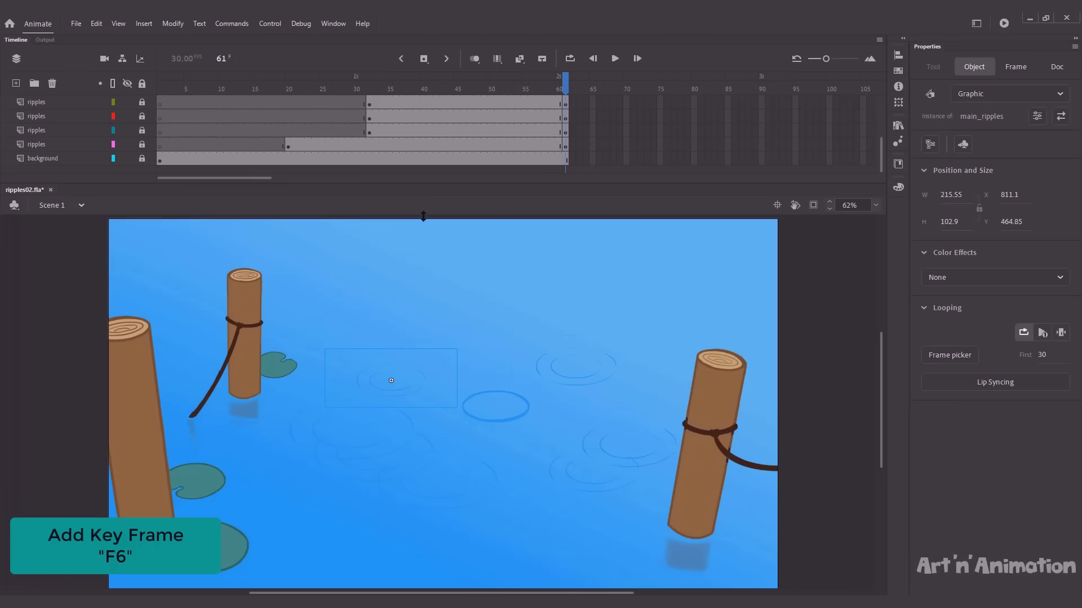
pyautogui.moveTo(423, 185); pyautogui.dragTo(424, 263)
pyautogui.press('Return')
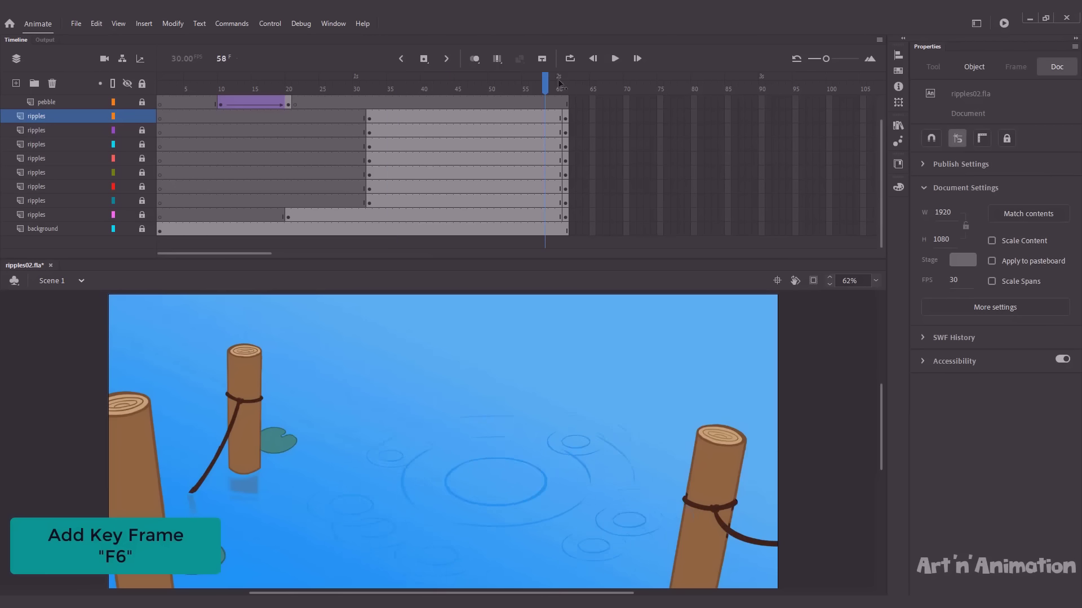
pyautogui.moveTo(142, 130); pyautogui.dragTo(142, 215)
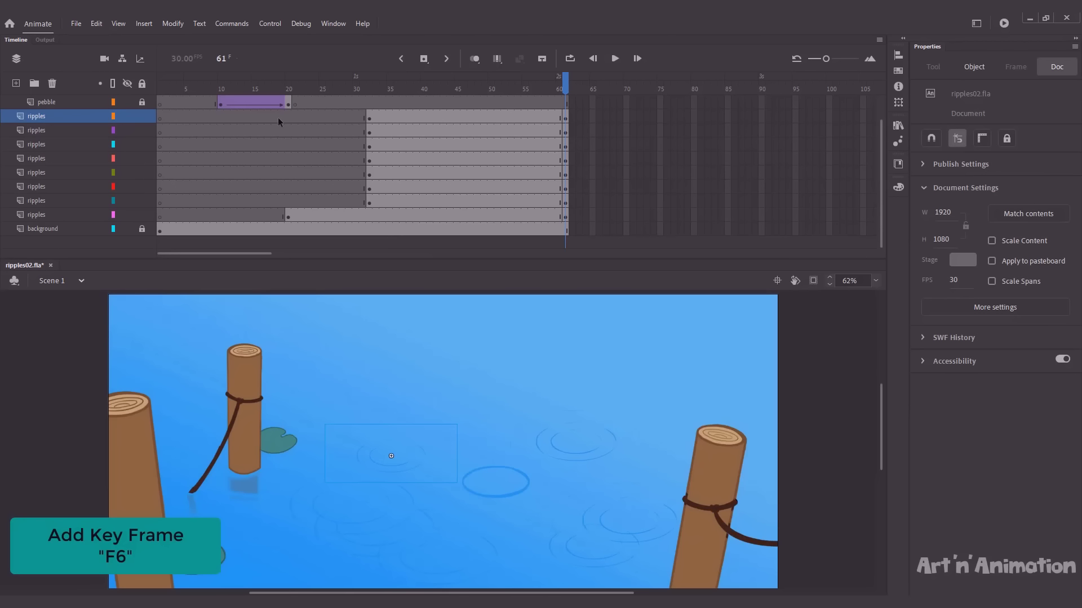
# - Apply an Alpha color effect to all ripple instances at frame 61, making them fully transparent
pyautogui.click(992, 277)
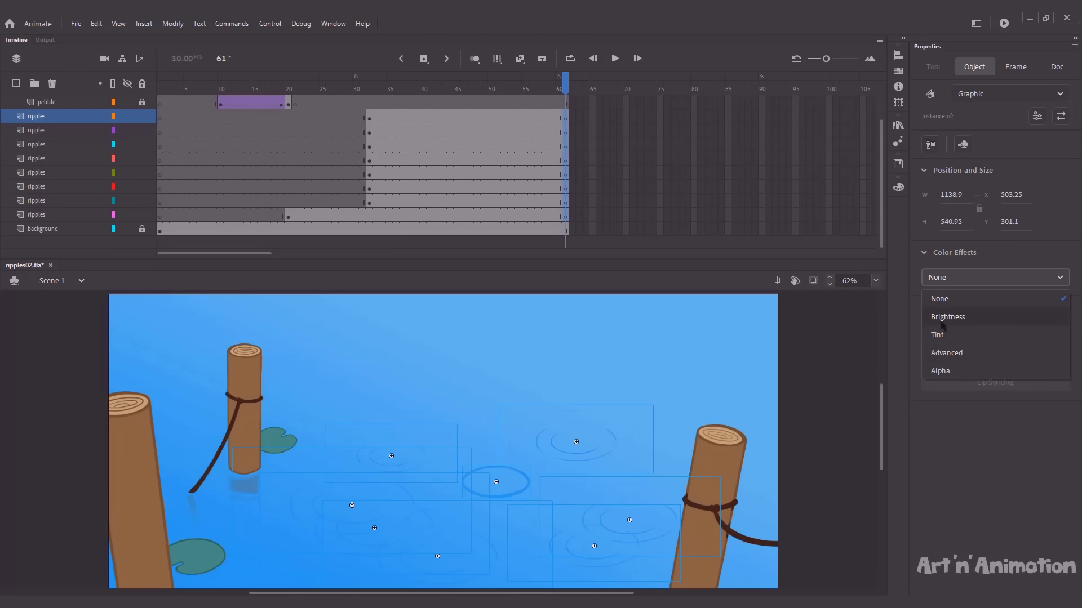
pyautogui.click(958, 374)
pyautogui.moveTo(944, 310); pyautogui.dragTo(933, 310)
# - Create classic tweens across all ripples layers so the ripples fade out, and play the animation
pyautogui.moveTo(451, 116); pyautogui.dragTo(492, 215)
pyautogui.rightClick(476, 140)
pyautogui.click(503, 146)
pyautogui.press('Return')
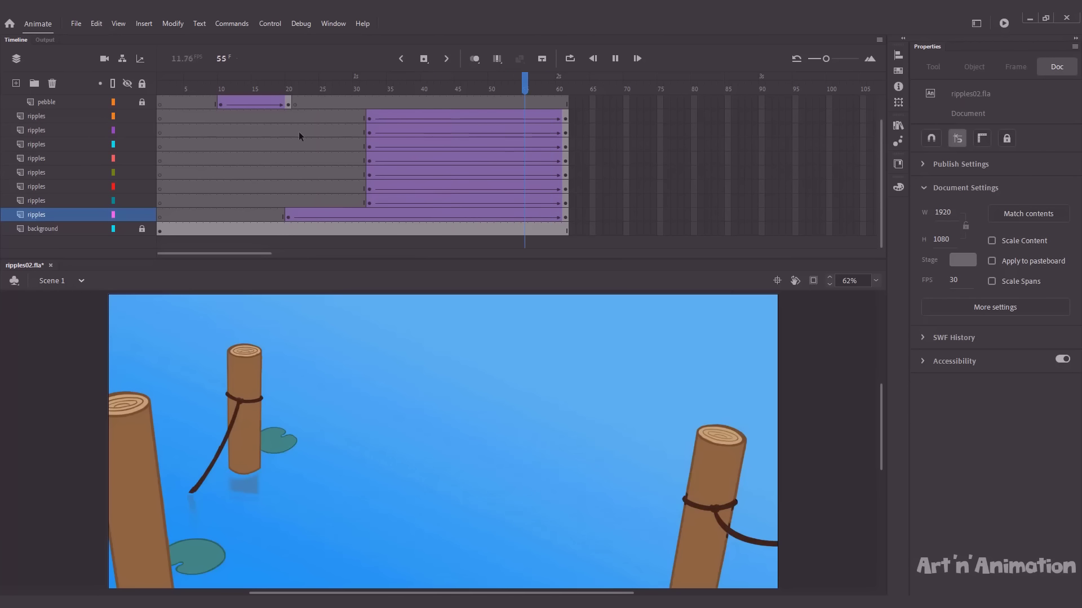
pyautogui.hotkey('ctrl', '-')
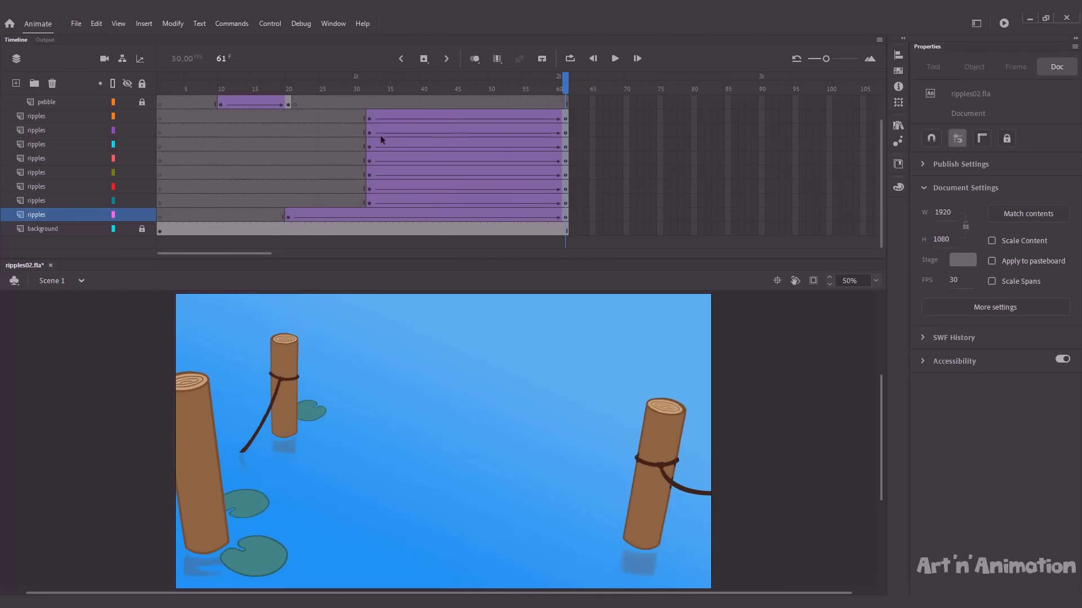
# - Add keyframes at frame 60 and blank keyframes at frame 61 on all ripples layers, and test the animation
pyautogui.moveTo(560, 218)
pyautogui.mouseDown()
pyautogui.moveTo(560, 116)
pyautogui.moveTo(566, 217)
pyautogui.mouseUp()
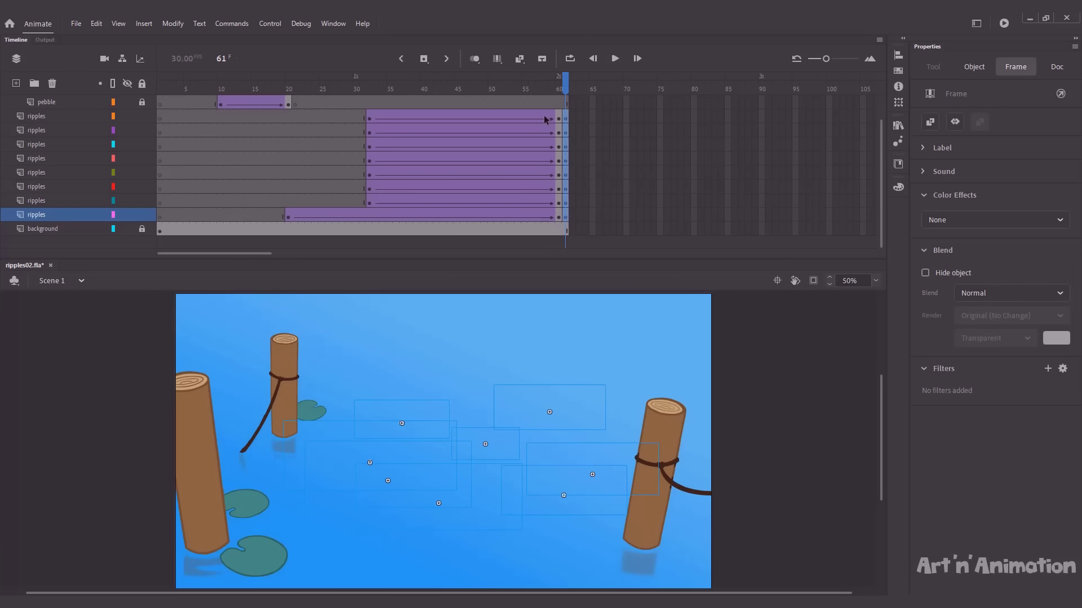
pyautogui.press('F7')
pyautogui.press('Return')
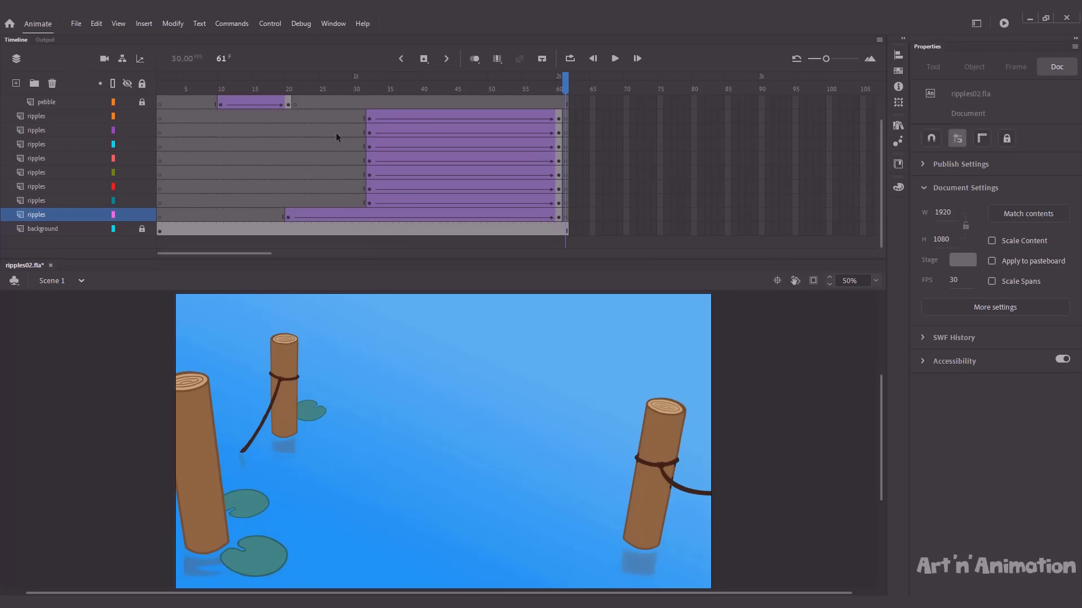
pyautogui.hotkey('ctrl', 'Return')
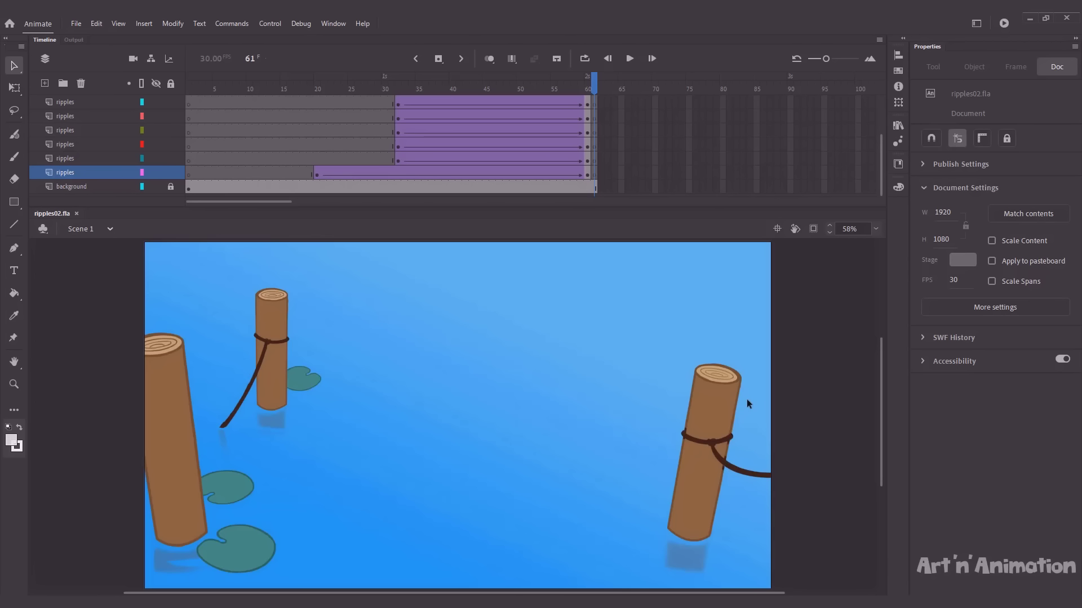
# - Play the animation from frame 20 and scrub through the last frames to review the fading ripples
pyautogui.click(318, 129)
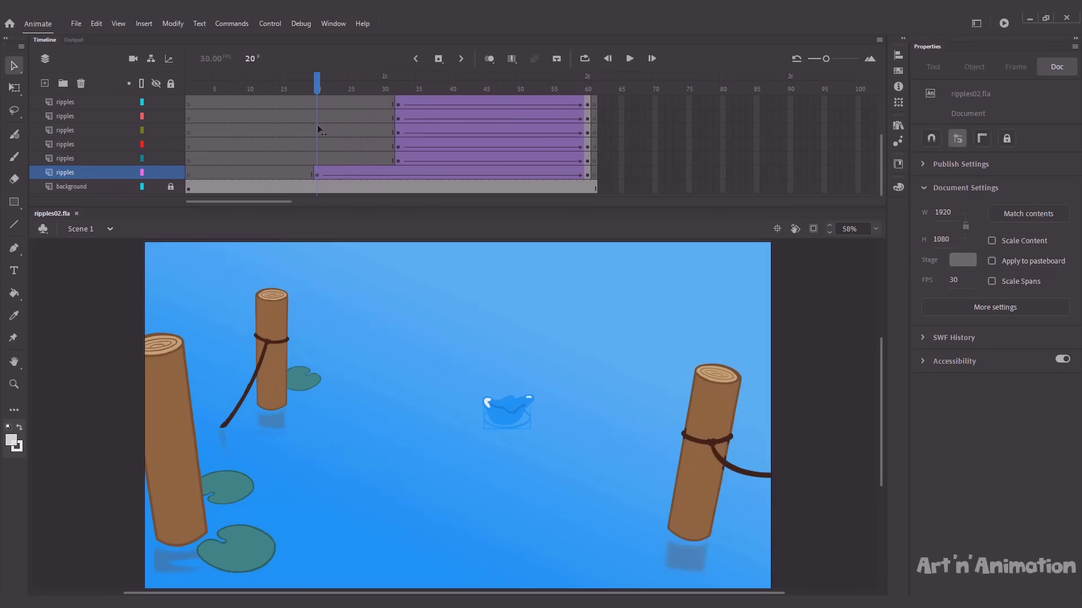
pyautogui.press('Return')
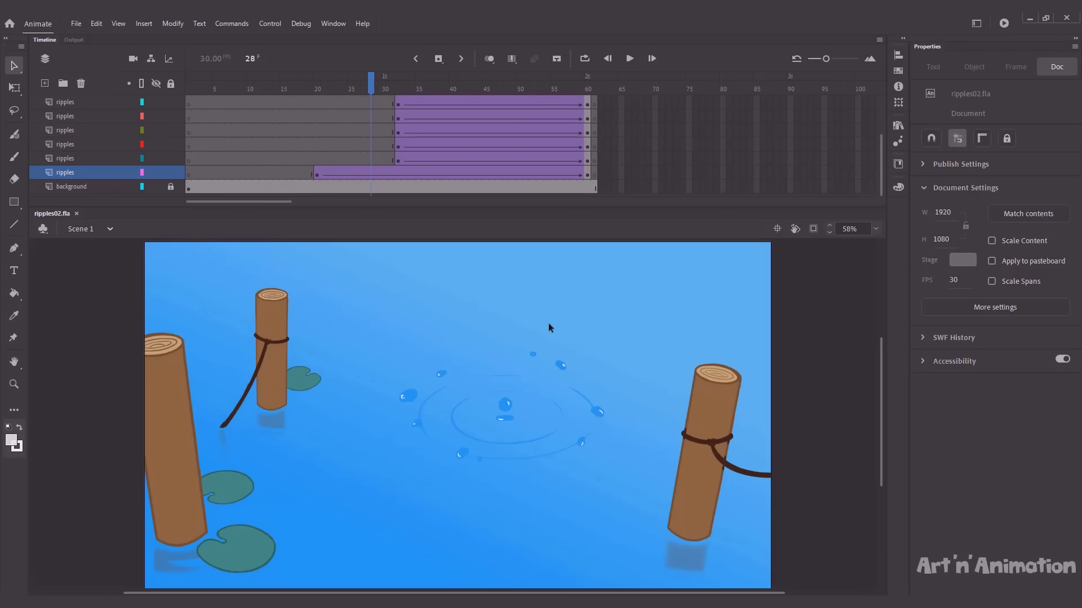
pyautogui.moveTo(574, 83); pyautogui.dragTo(527, 84)
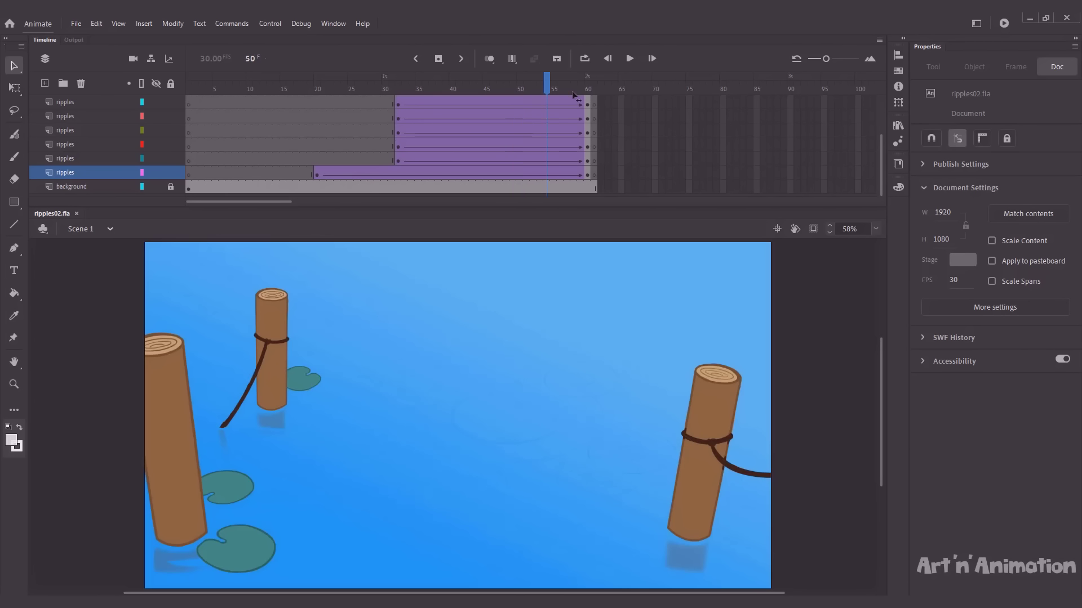
pyautogui.press(',')
# - Lock the droplet ripples layers and move the main ripples' end keyframe to frame 43 and its blank keyframe to frame 44
pyautogui.moveTo(171, 102); pyautogui.dragTo(171, 158)
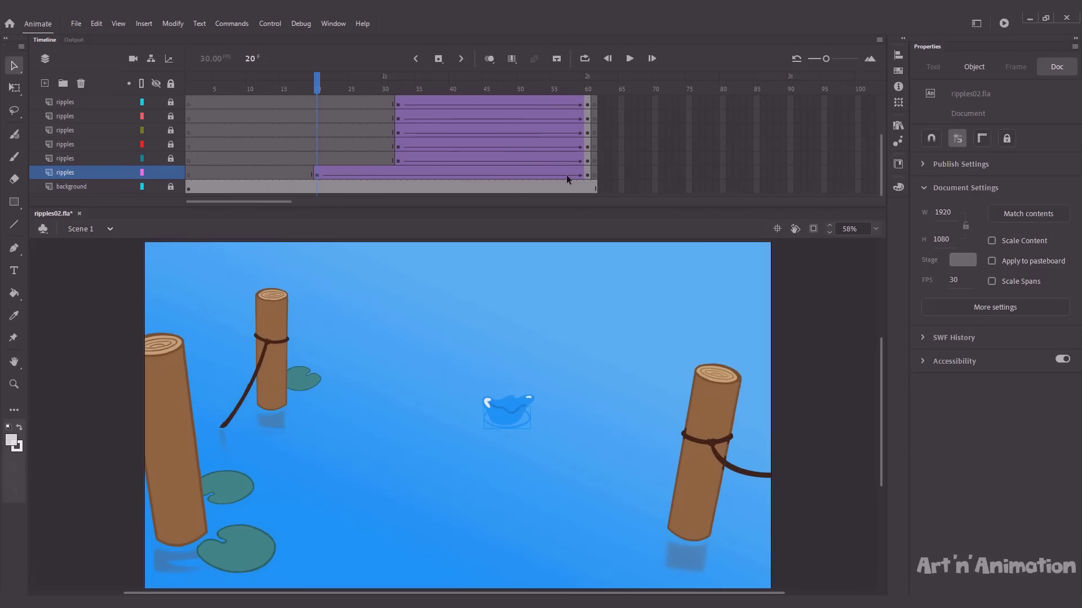
pyautogui.click(586, 175)
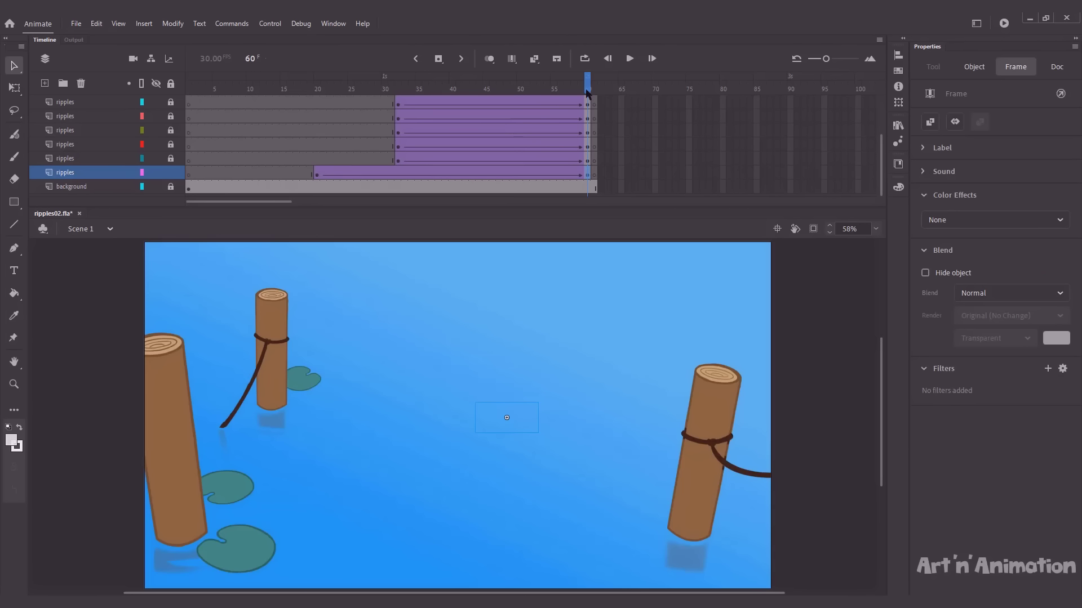
pyautogui.click(587, 86)
pyautogui.click(589, 176)
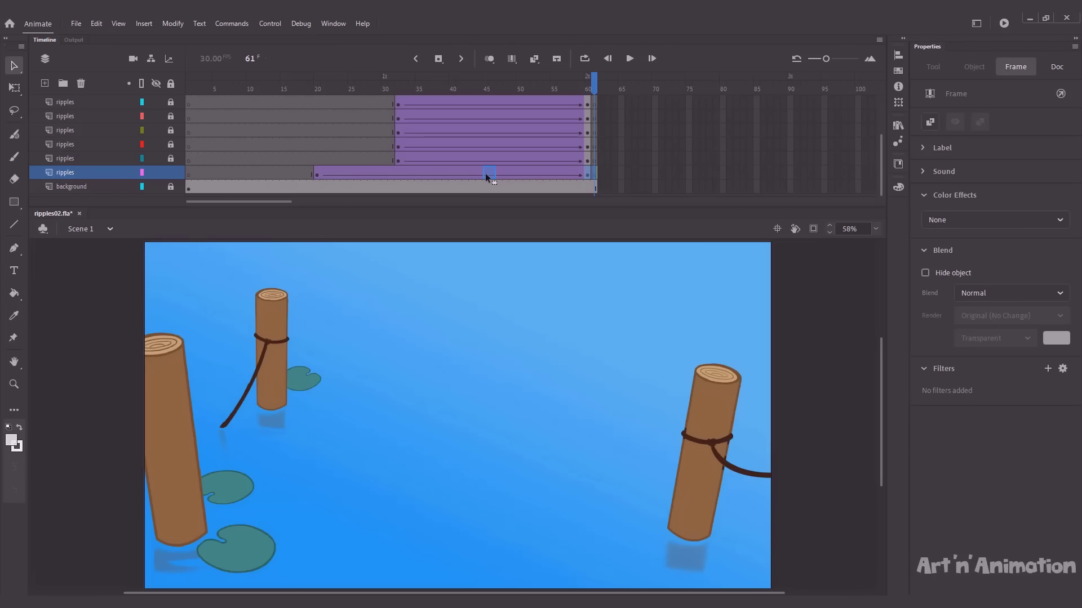
pyautogui.moveTo(474, 176); pyautogui.dragTo(475, 173)
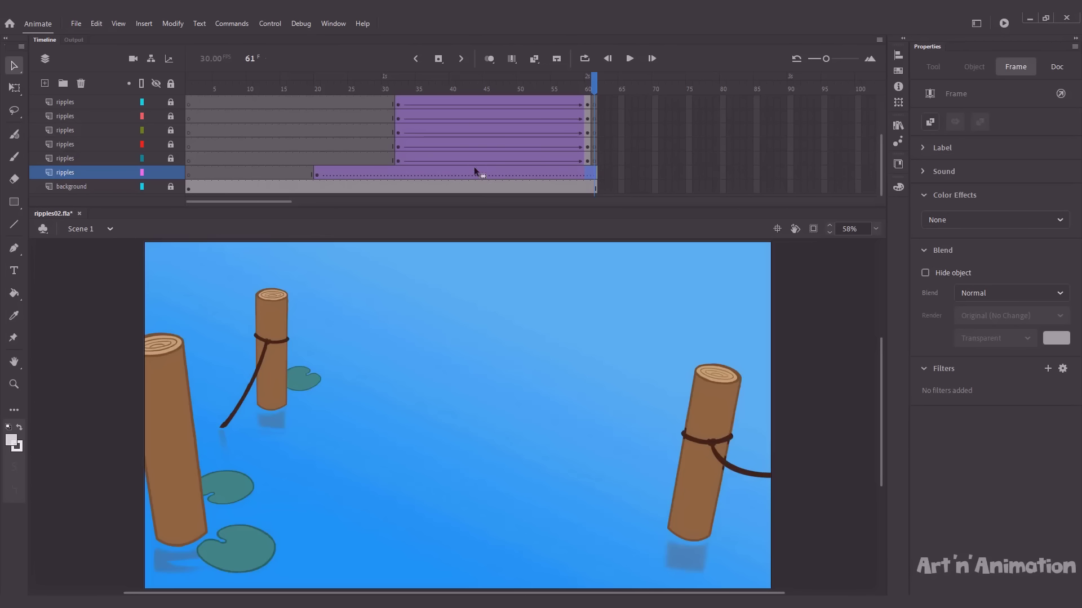
pyautogui.click(473, 87)
pyautogui.click(473, 89)
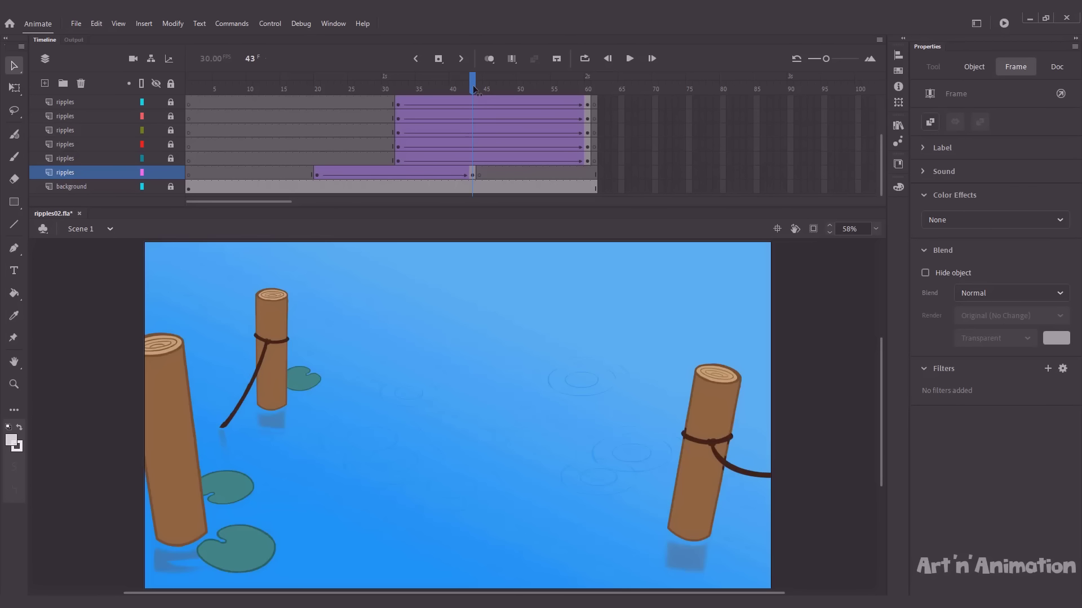
# - Open the main_ripples symbol for editing from frame 20 and delete its Layer_4
pyautogui.moveTo(473, 90); pyautogui.dragTo(316, 95)
pyautogui.click(503, 426)
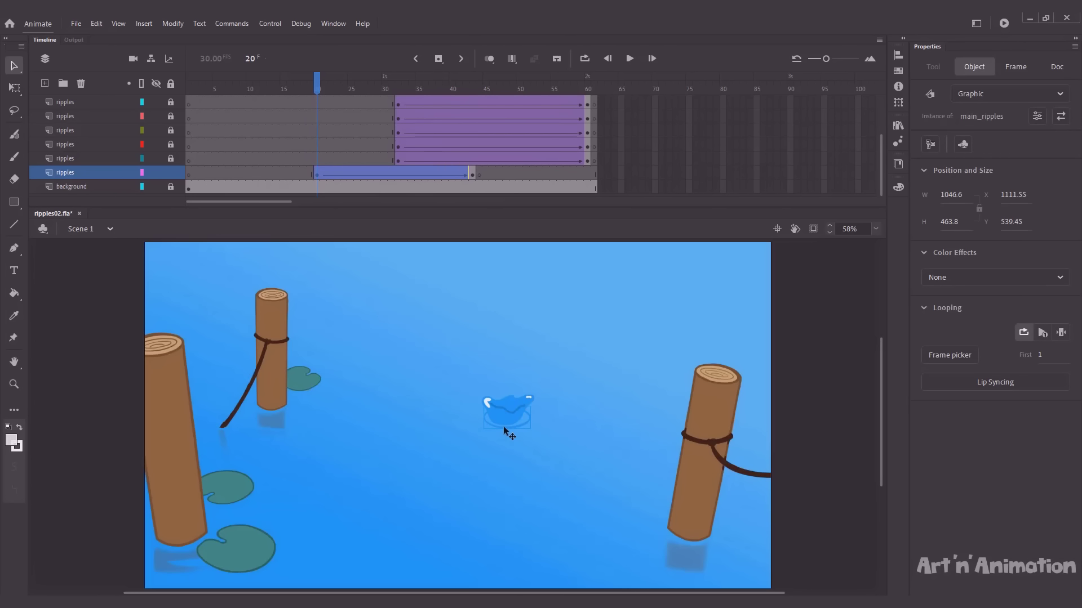
pyautogui.doubleClick(510, 426)
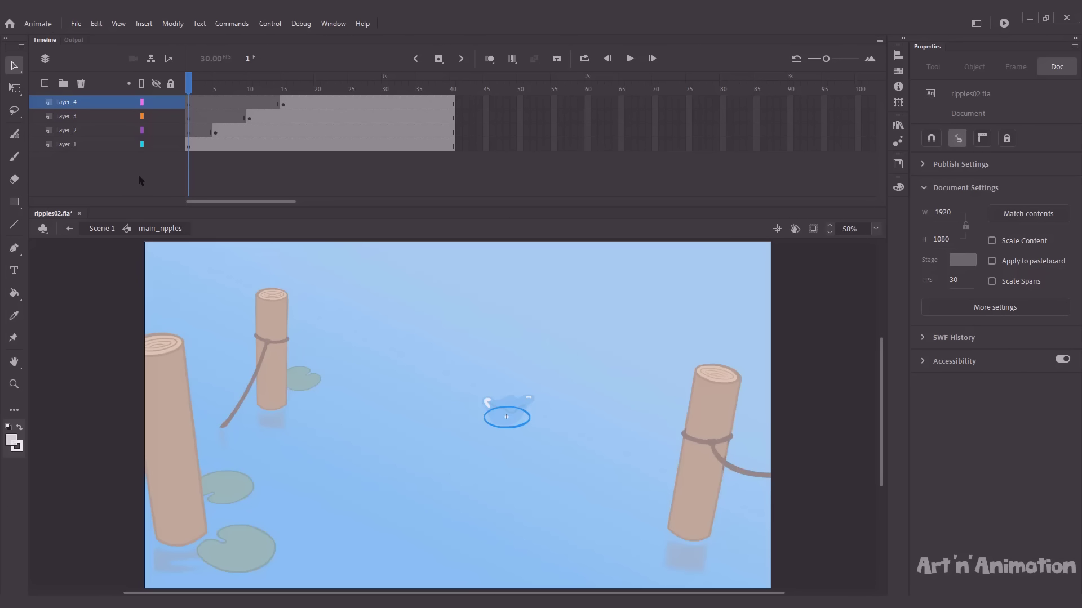
pyautogui.click(84, 102)
pyautogui.click(80, 83)
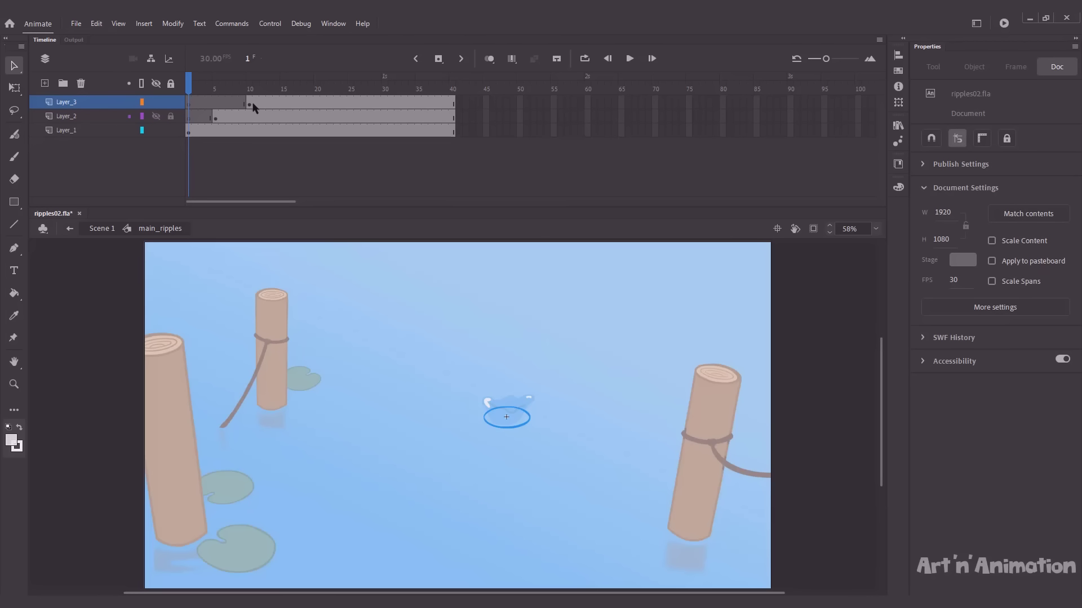
# - Set the looping of the ripples instance on Layer_3 to play once, and lock that layer
pyautogui.moveTo(242, 86); pyautogui.dragTo(255, 89)
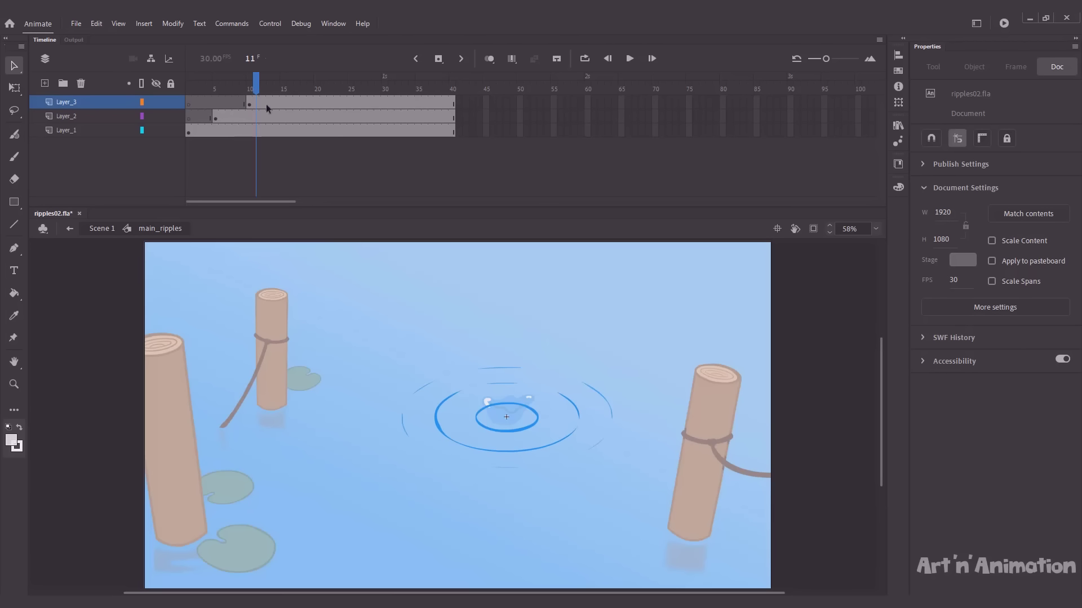
pyautogui.click(478, 416)
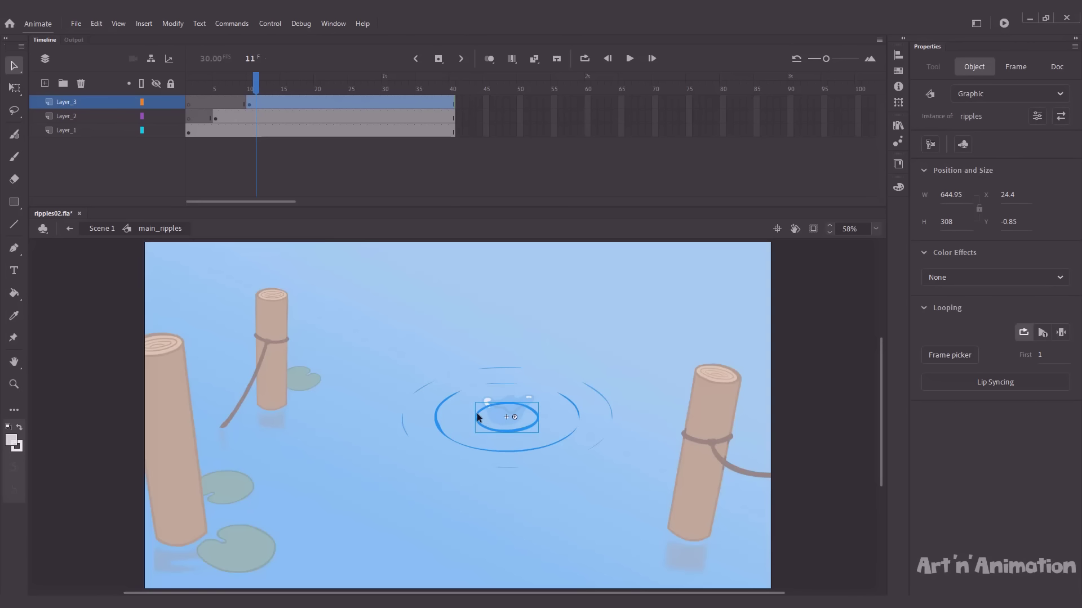
pyautogui.click(1042, 333)
pyautogui.click(646, 333)
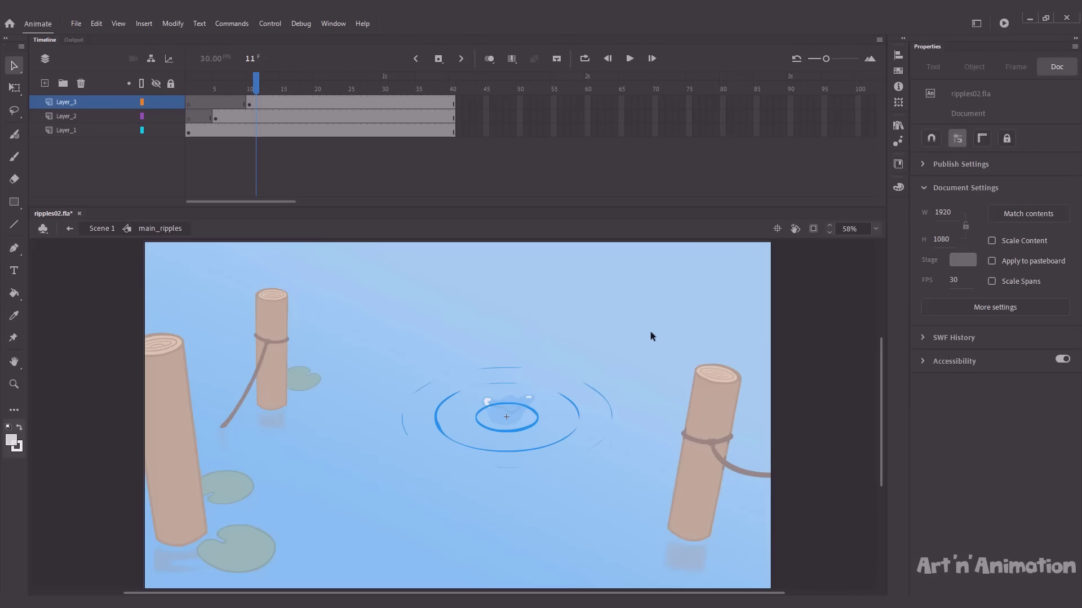
pyautogui.click(171, 102)
# - Set the ripples instances on Layer_2 and Layer_1 to play once, and lock both layers
pyautogui.click(436, 417)
pyautogui.click(171, 116)
pyautogui.click(102, 130)
pyautogui.click(601, 405)
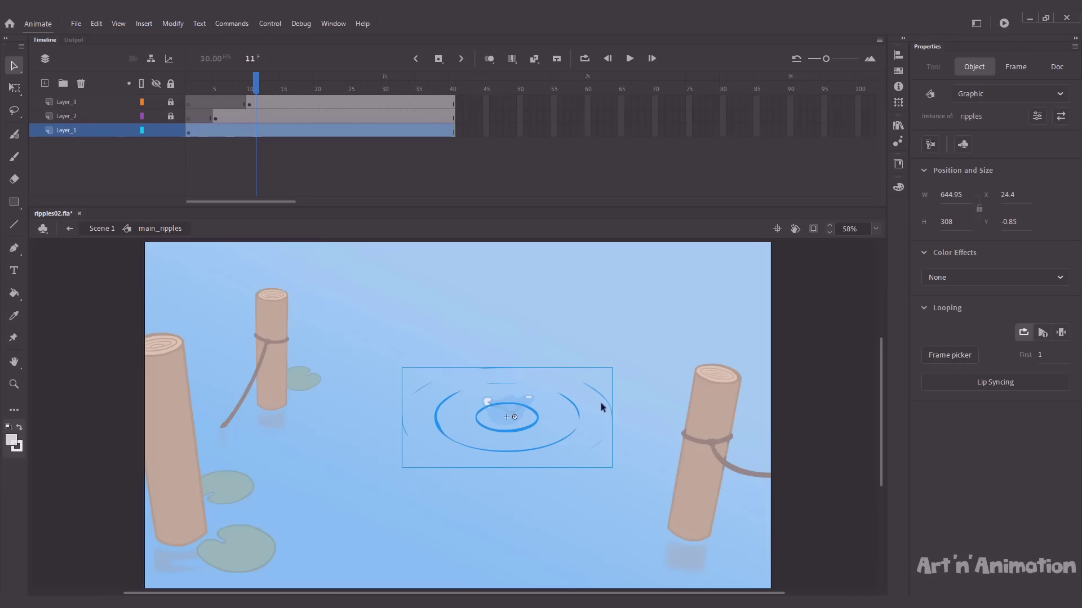
pyautogui.click(1042, 333)
pyautogui.click(162, 128)
pyautogui.click(170, 130)
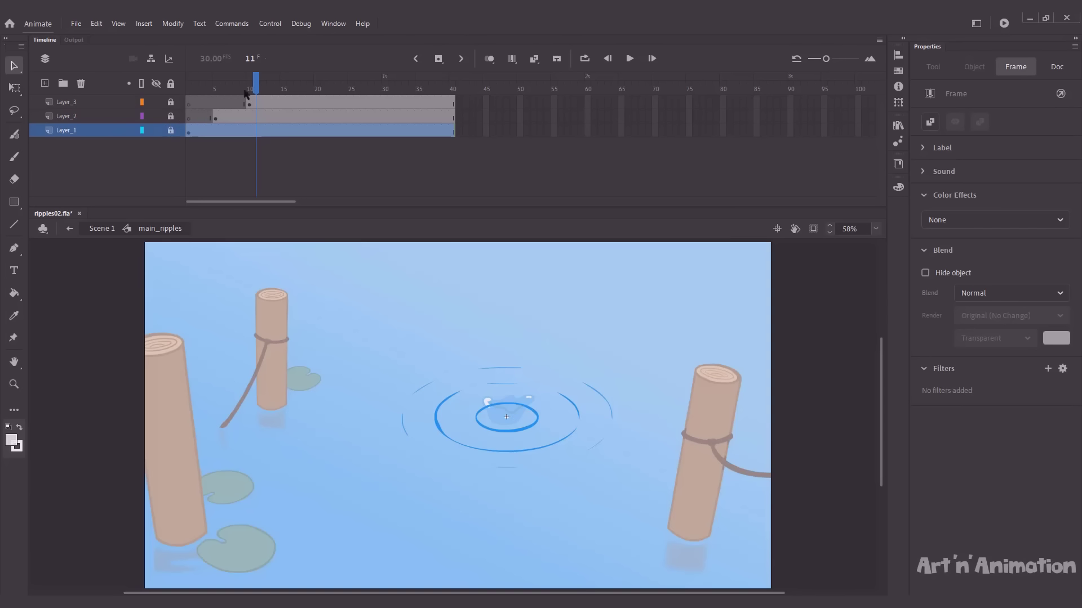
# - Delay the ripple start keyframes to frame 10 on Layer_2 and frame 15 on Layer_3, reviewing the symbol's playback
pyautogui.moveTo(254, 85); pyautogui.dragTo(182, 105)
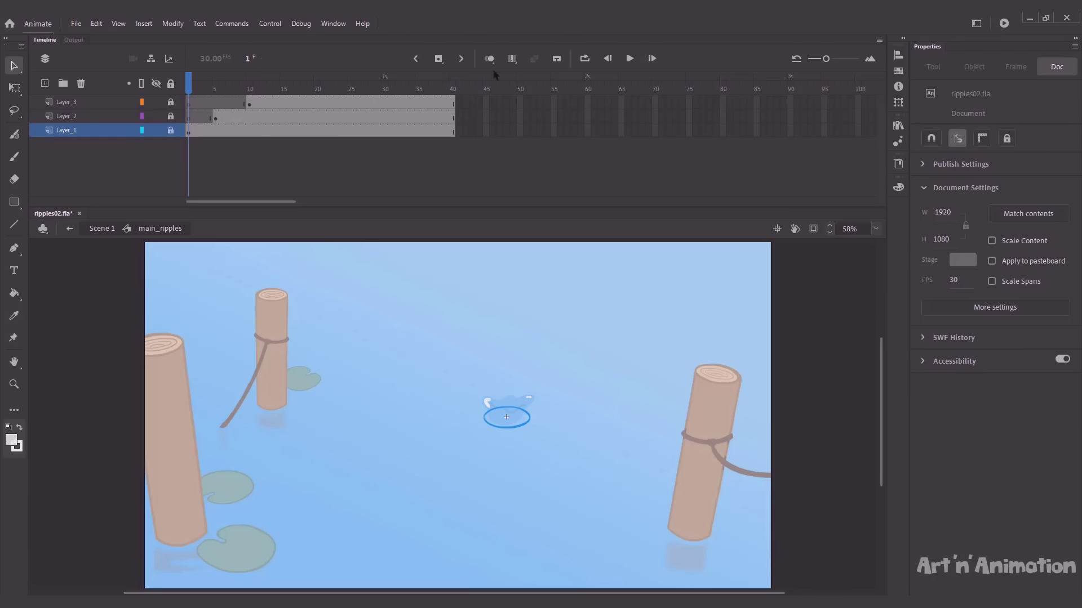
pyautogui.click(629, 58)
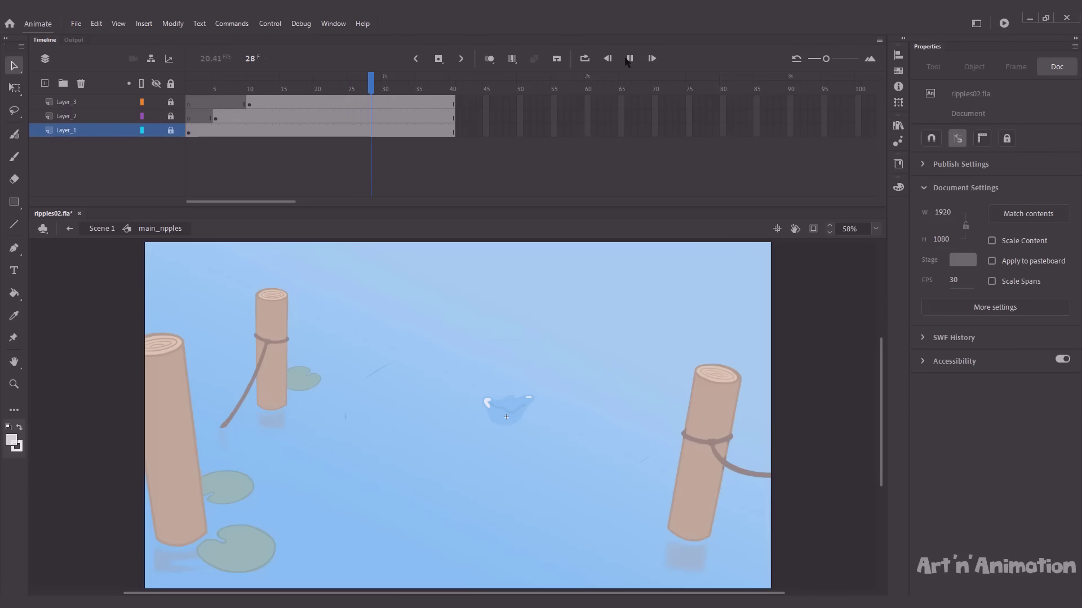
pyautogui.click(214, 119)
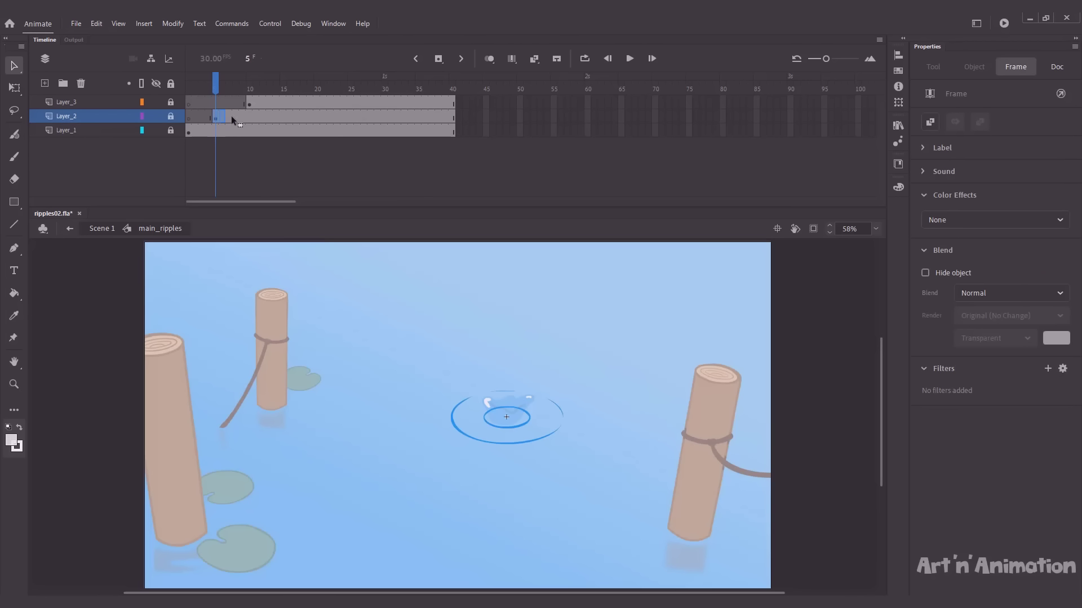
pyautogui.moveTo(248, 114); pyautogui.dragTo(248, 114)
pyautogui.click(248, 105)
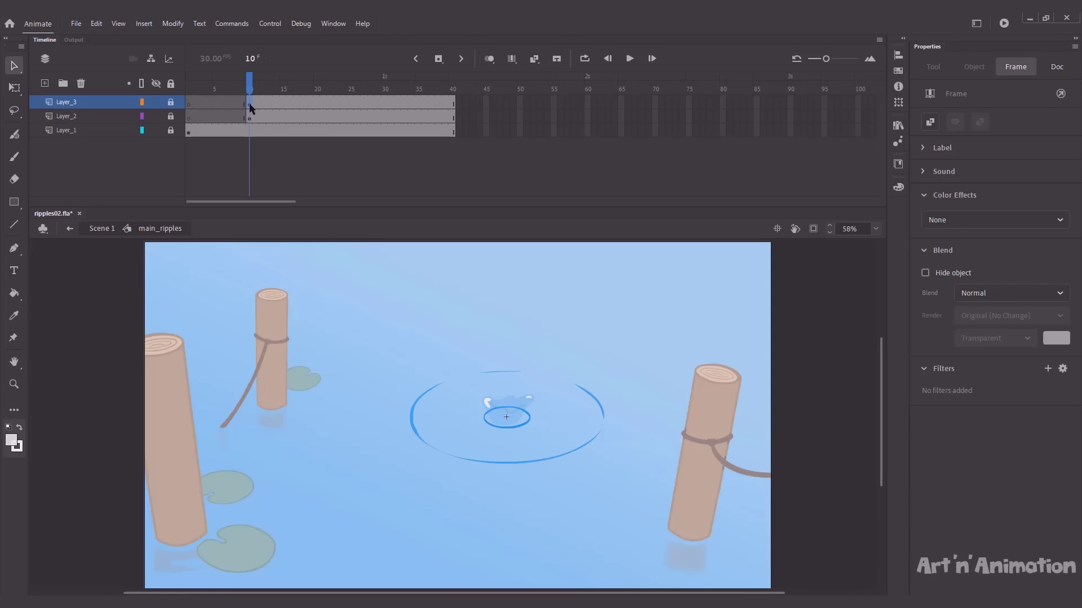
pyautogui.moveTo(282, 100); pyautogui.dragTo(283, 101)
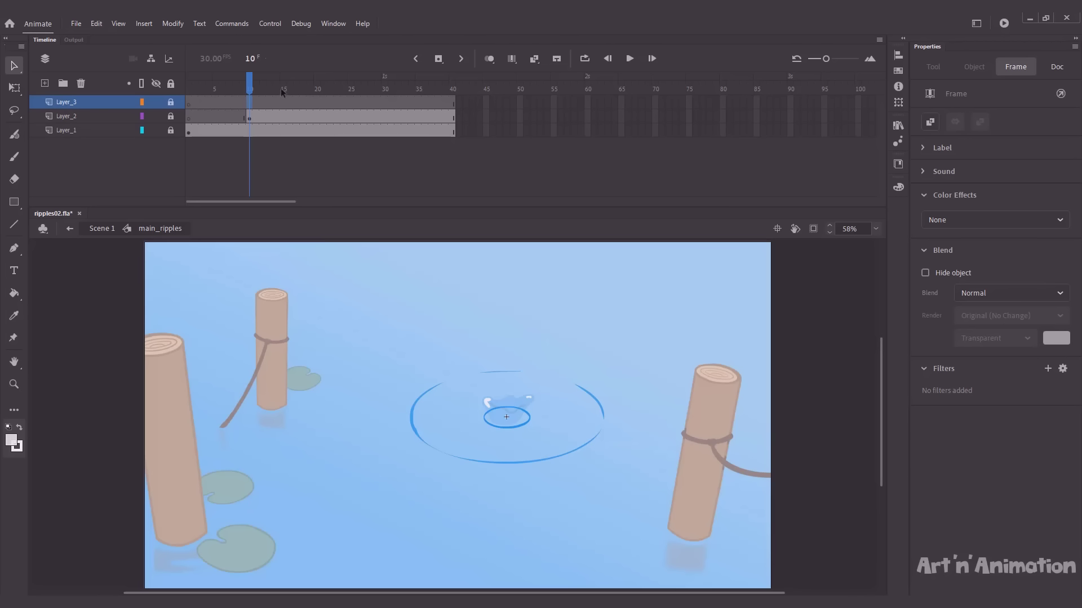
pyautogui.hotkey('shift', ',')
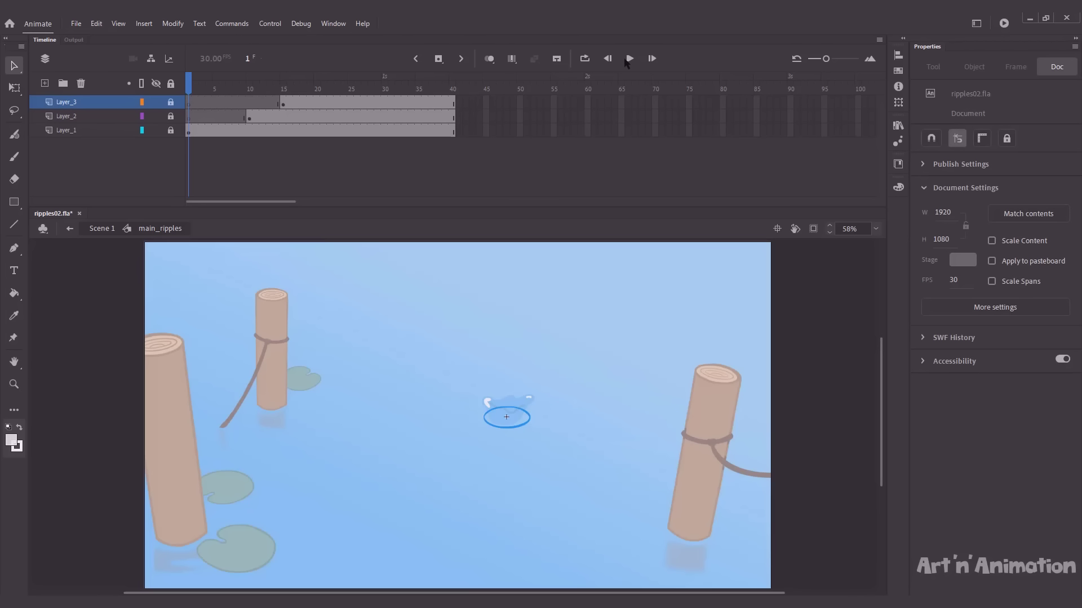
pyautogui.click(625, 60)
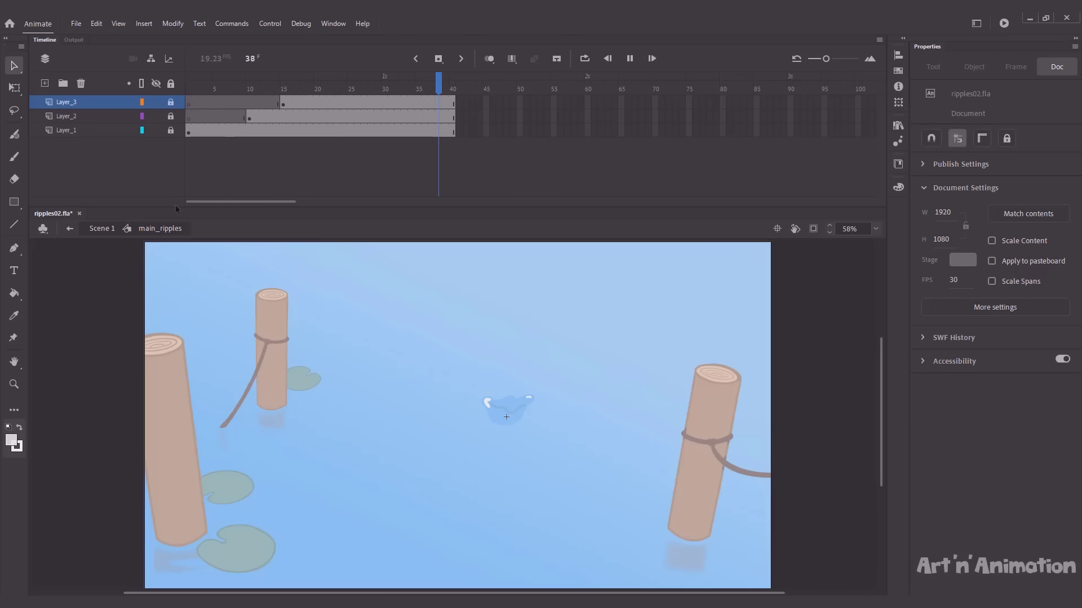
# - Return to Scene 1, play the animation from the start, and export it as a SWF movie
pyautogui.click(102, 228)
pyautogui.moveTo(317, 90); pyautogui.dragTo(190, 92)
pyautogui.press('Return')
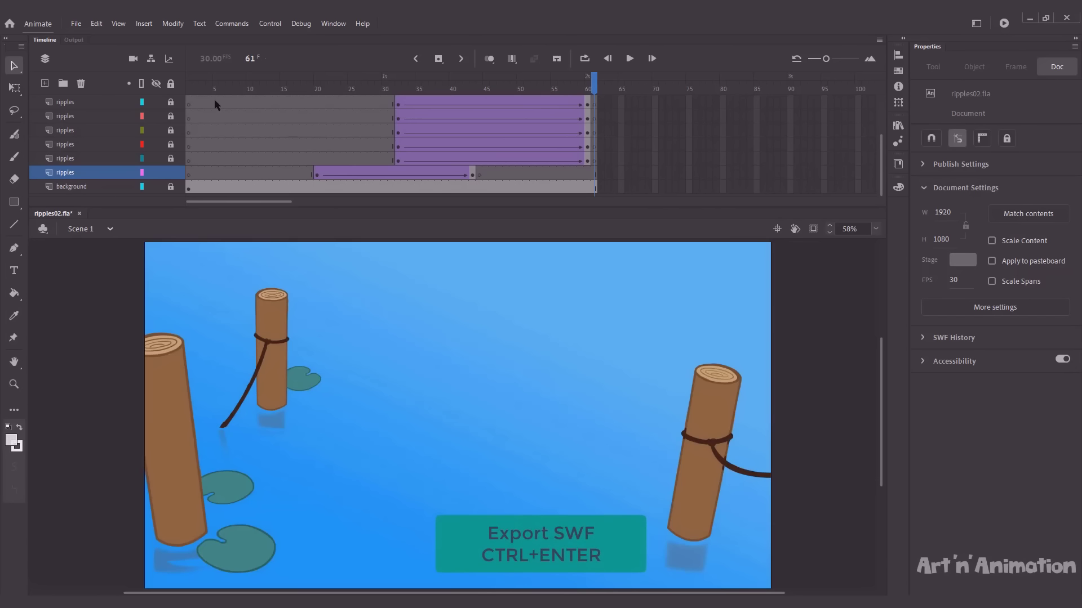
pyautogui.hotkey('ctrl', 'Return')
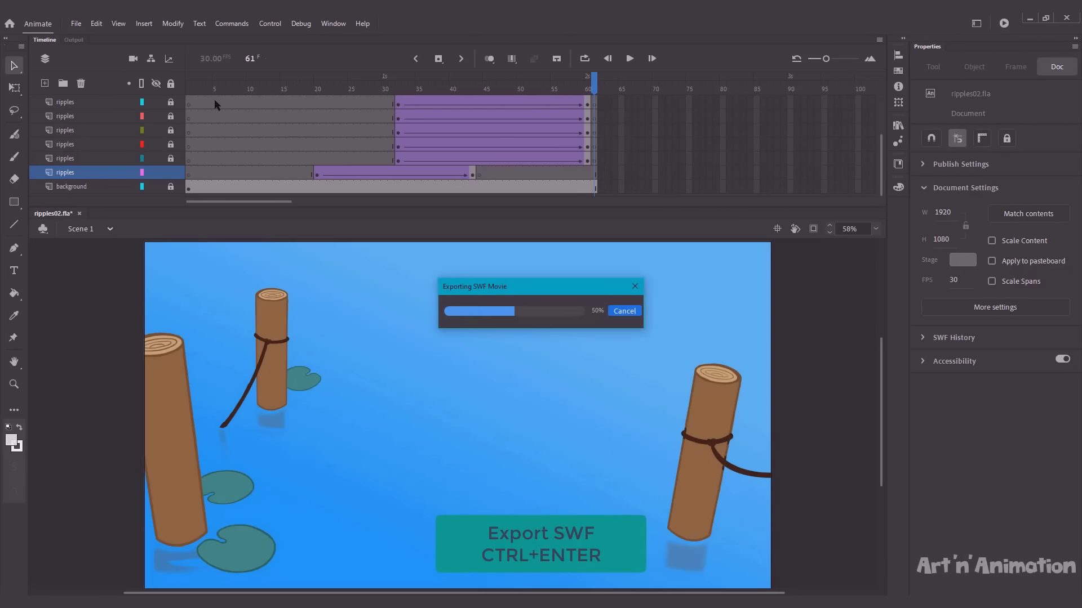